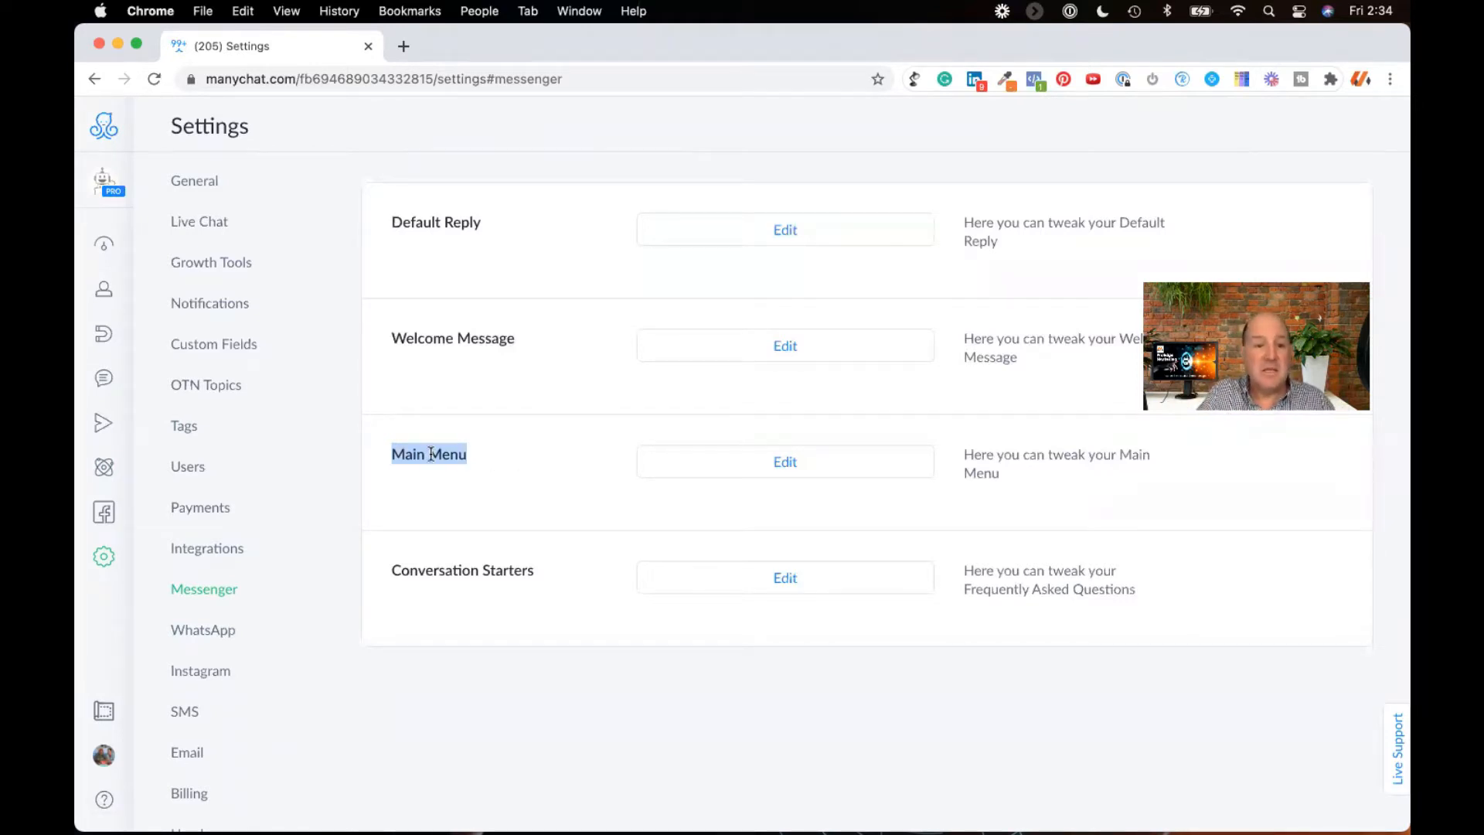
Step: Open the Messenger Main Menu settings, review the Default Menu's buttons, and return to the menu overview
left_click(802, 460)
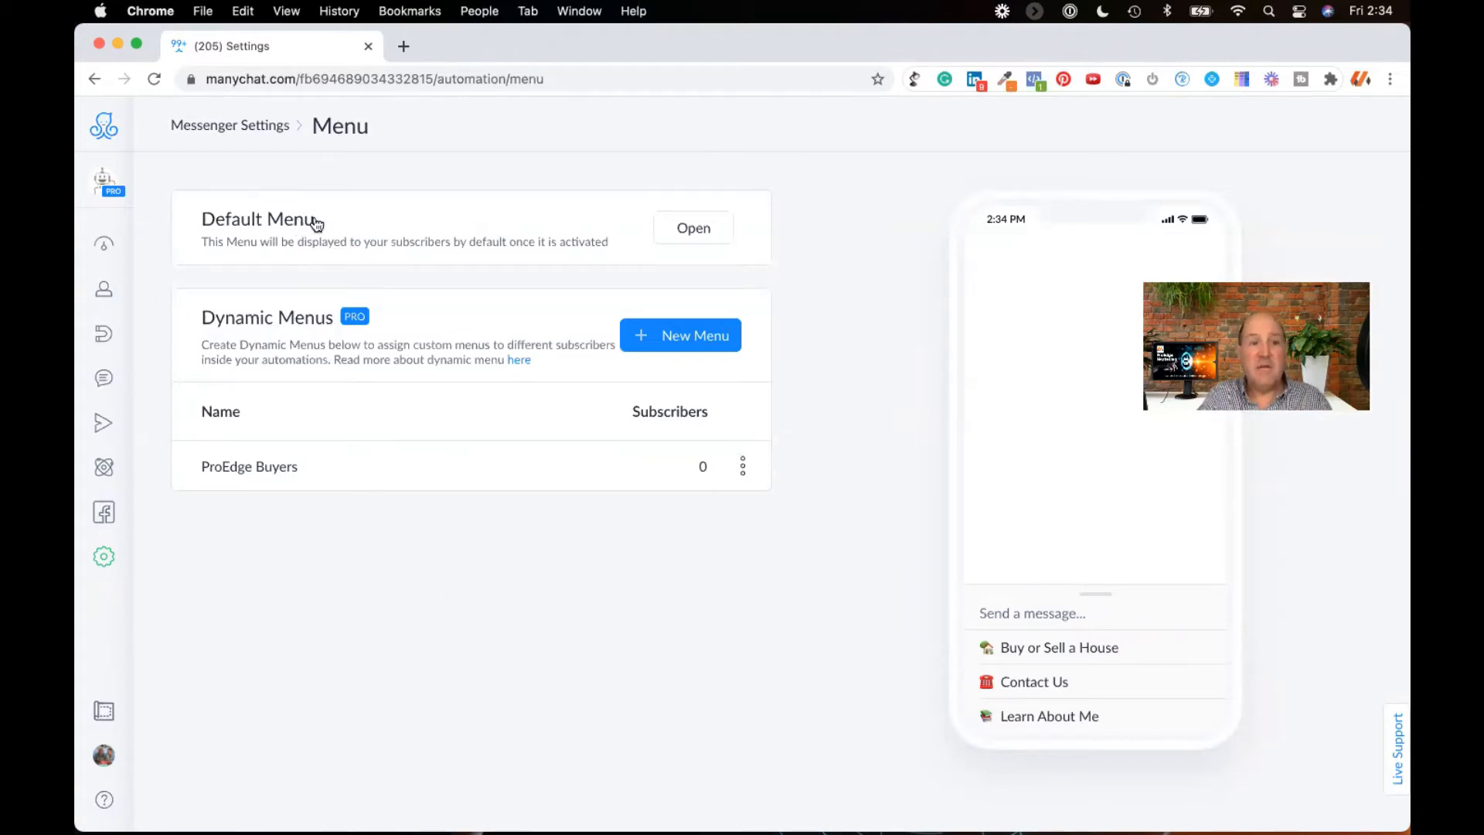
left_click(670, 228)
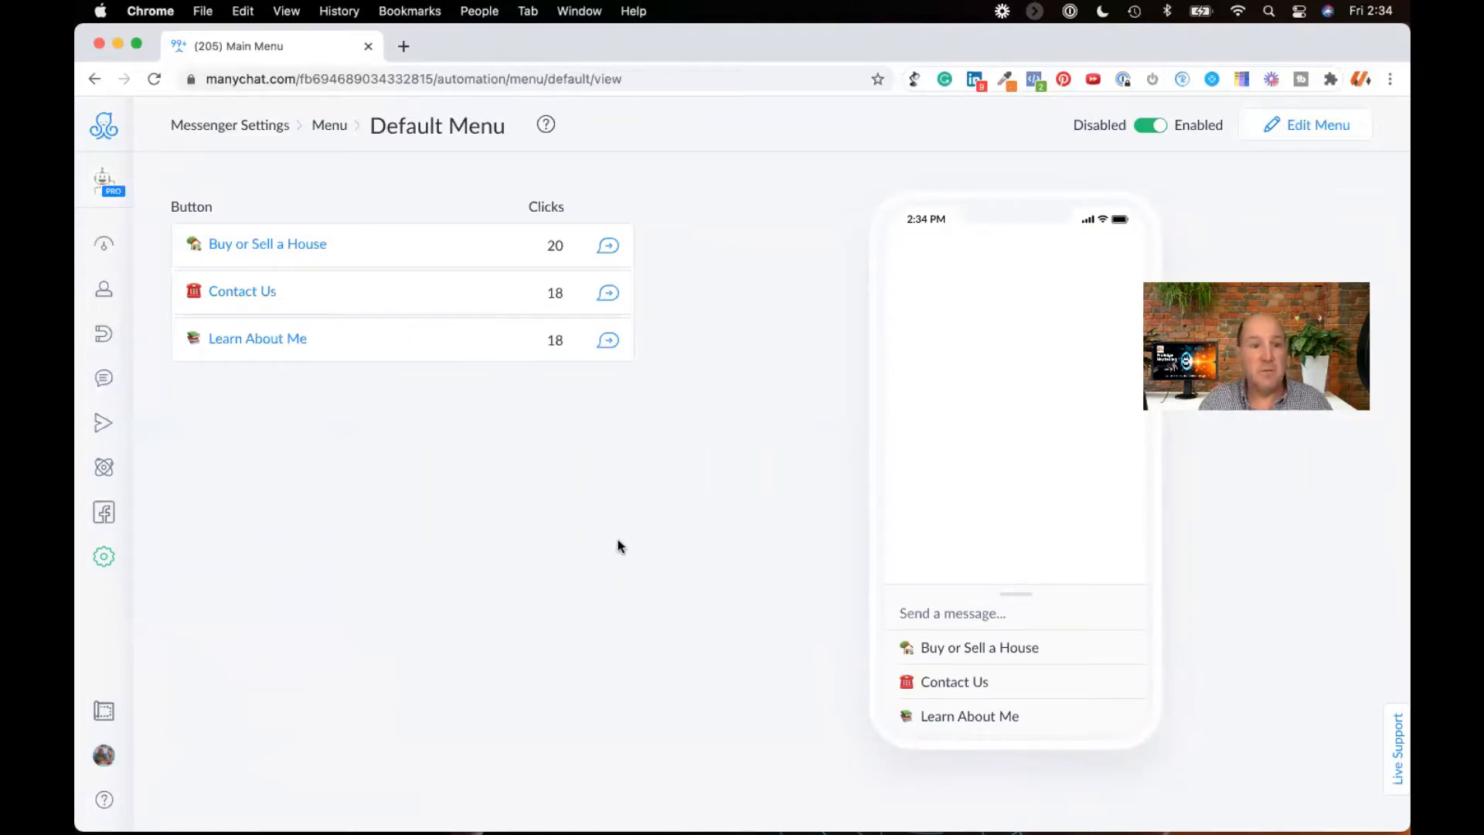
left_click(328, 127)
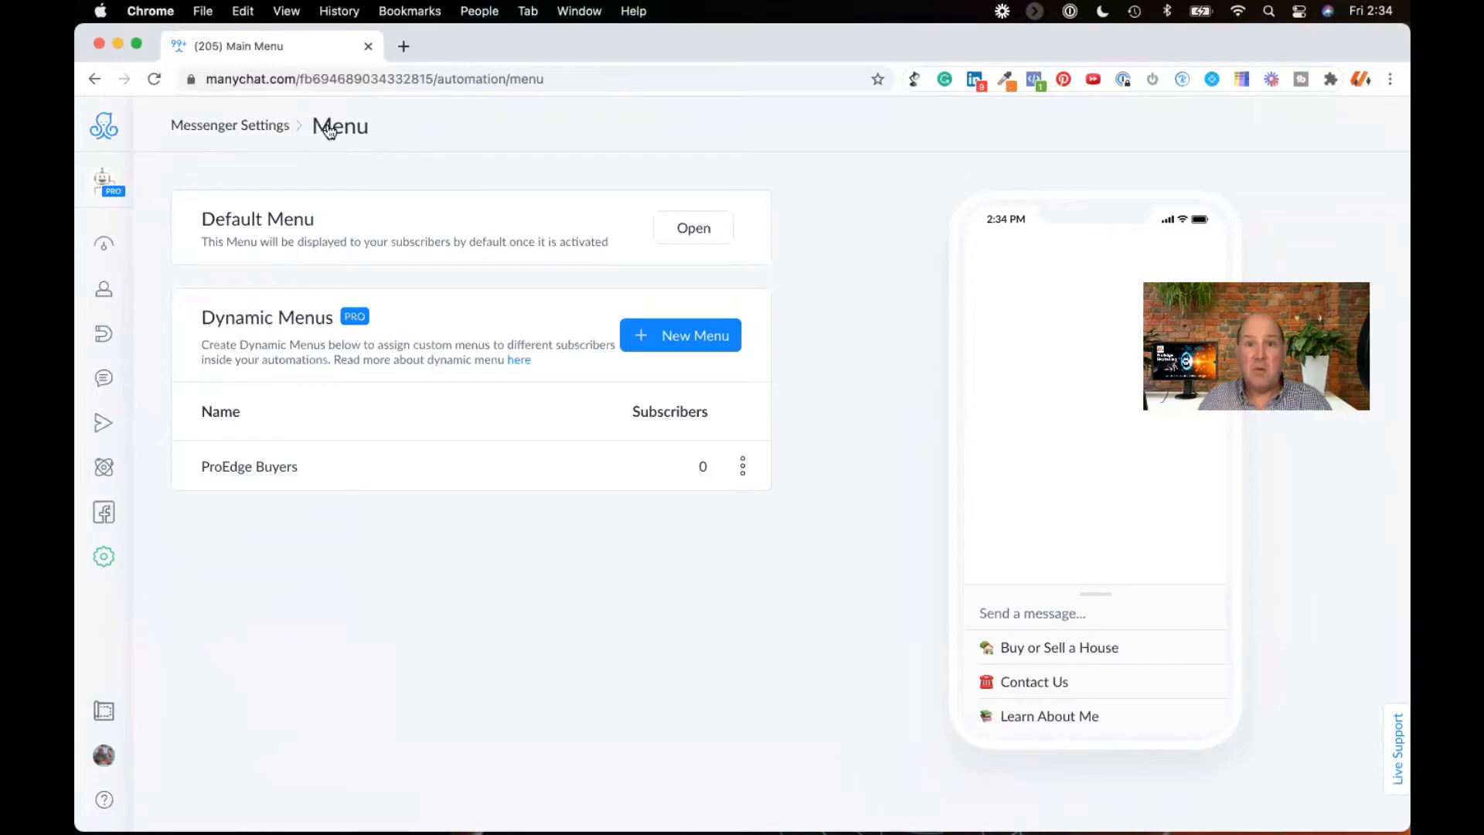
Step: Create a new dynamic menu named "ProEdge Seller"
mouse_move(255, 464)
left_click(671, 339)
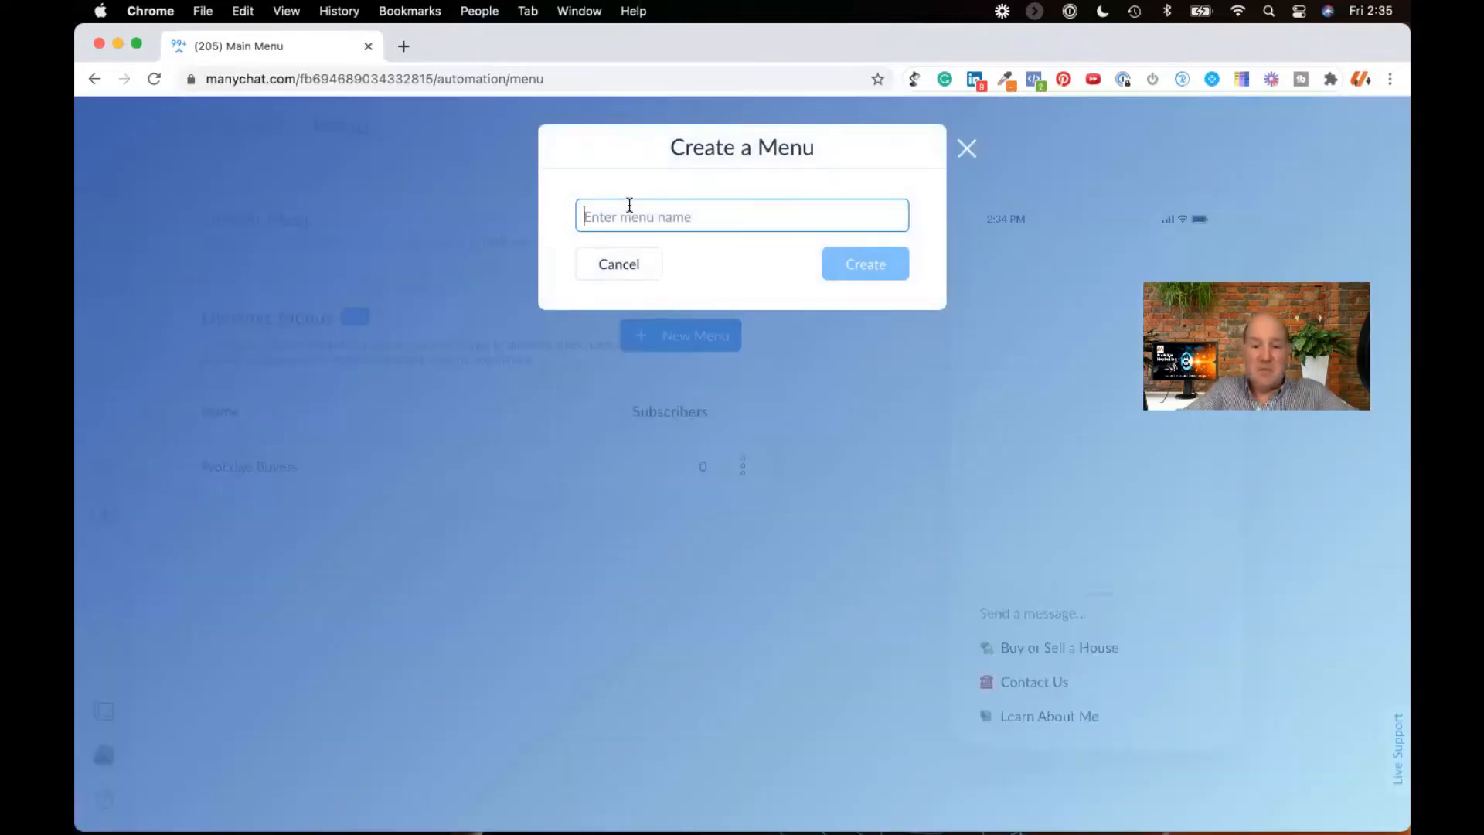
type("ProEd")
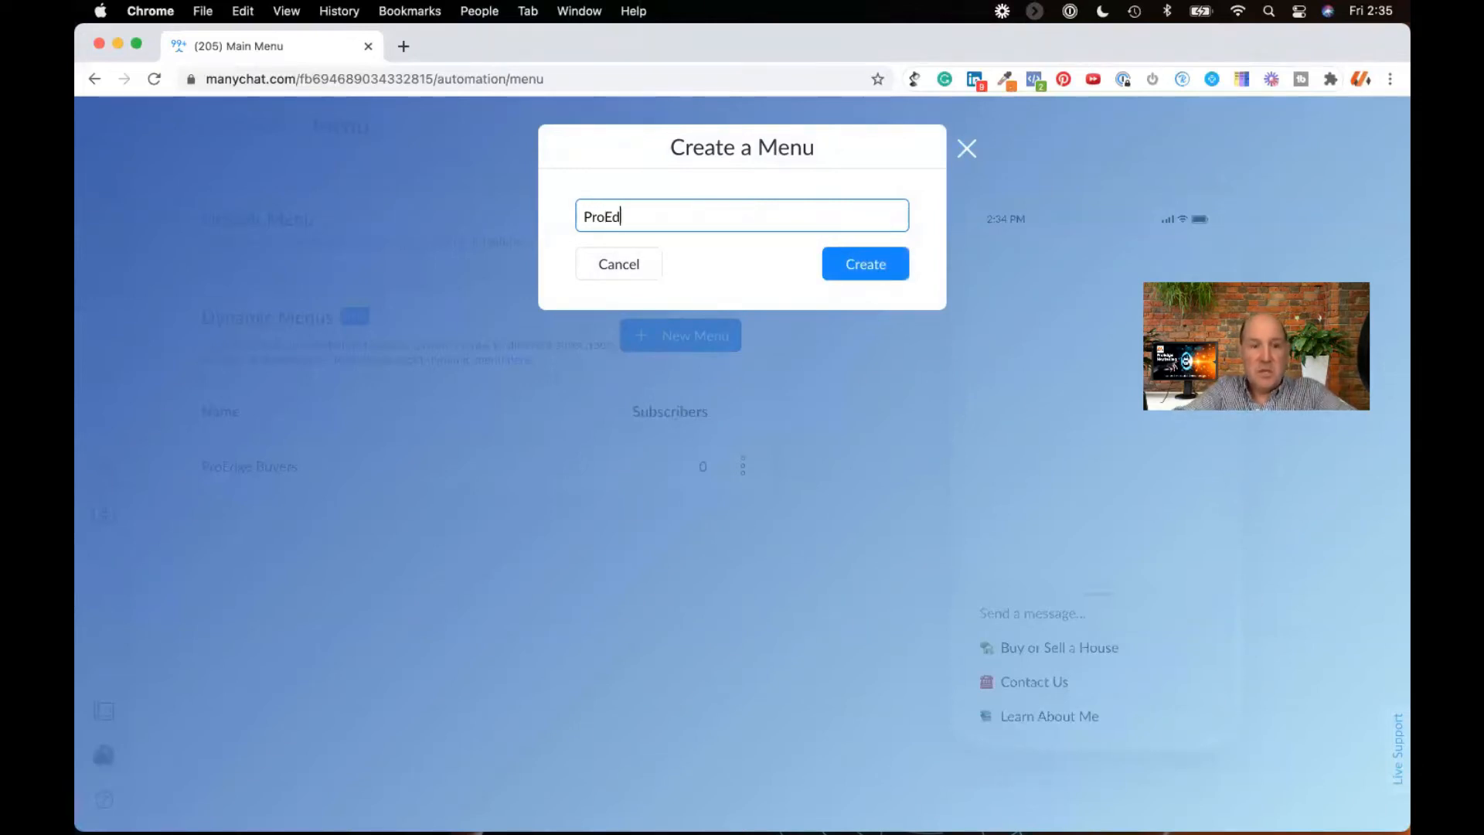
type("ge Seller")
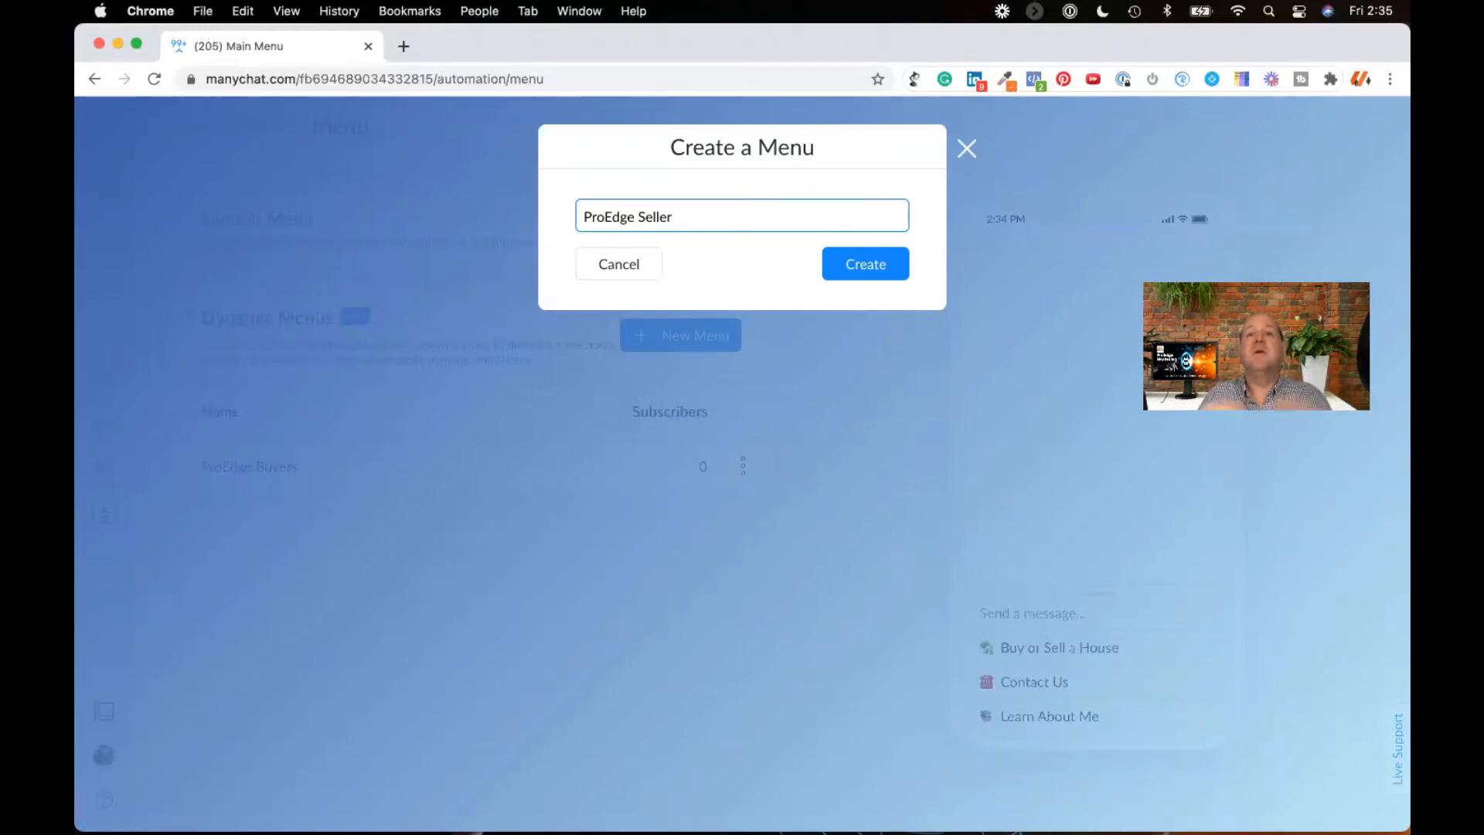
left_click(858, 265)
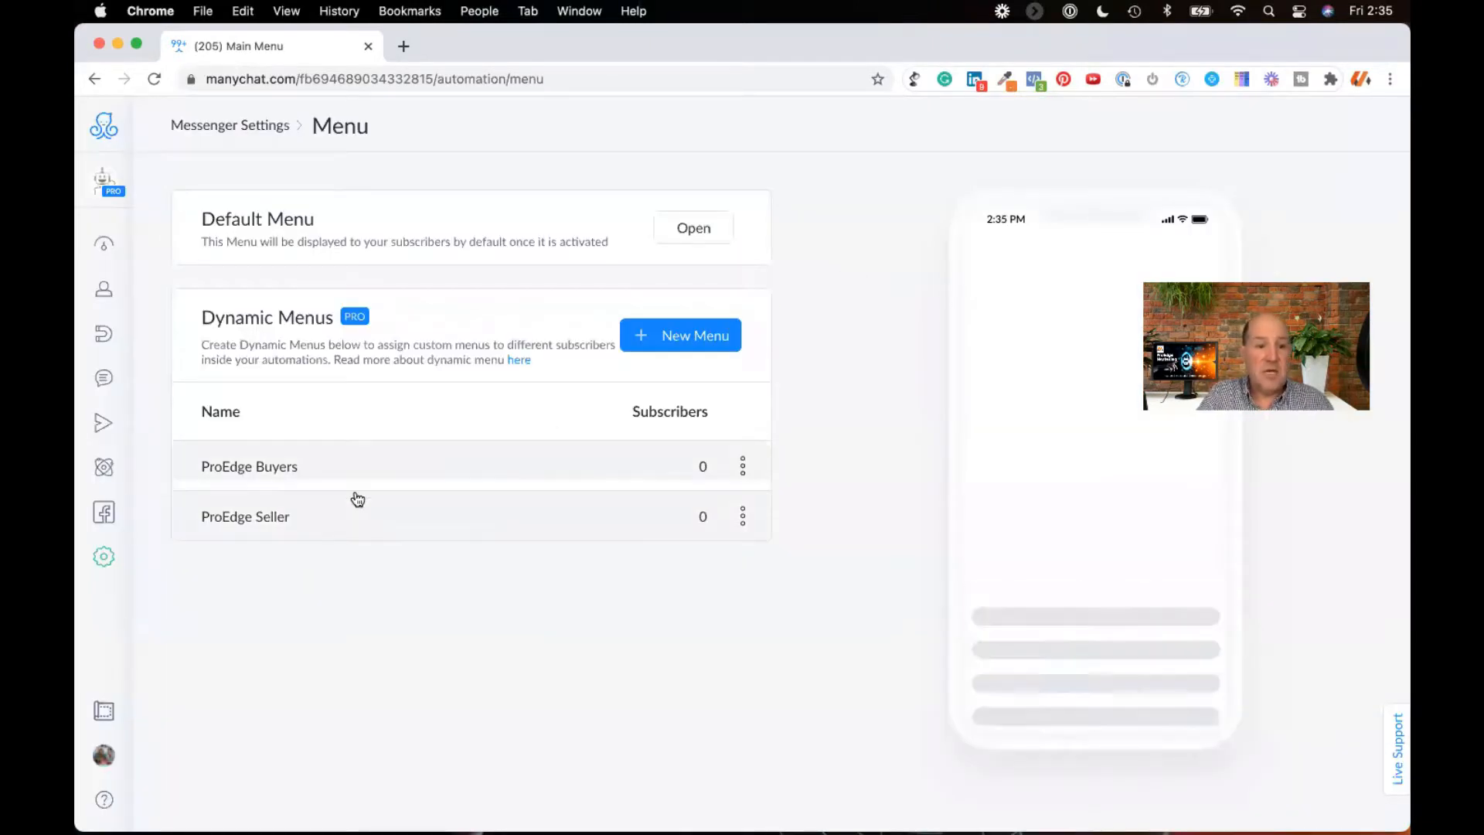
Step: Open the ProEdge Seller menu and add a first menu item captioned "Help Me Sell My Home"
left_click(264, 514)
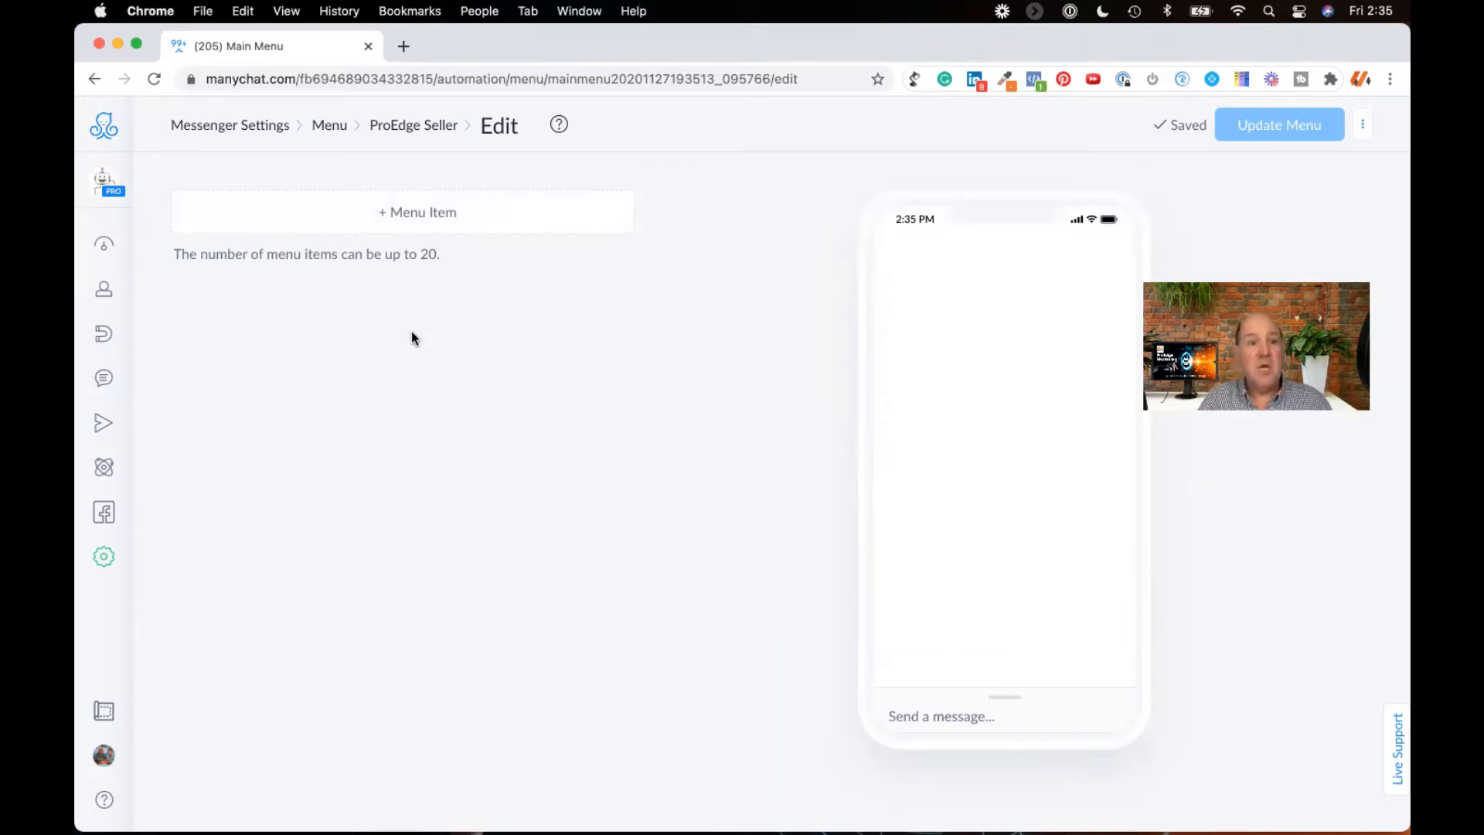
left_click(414, 214)
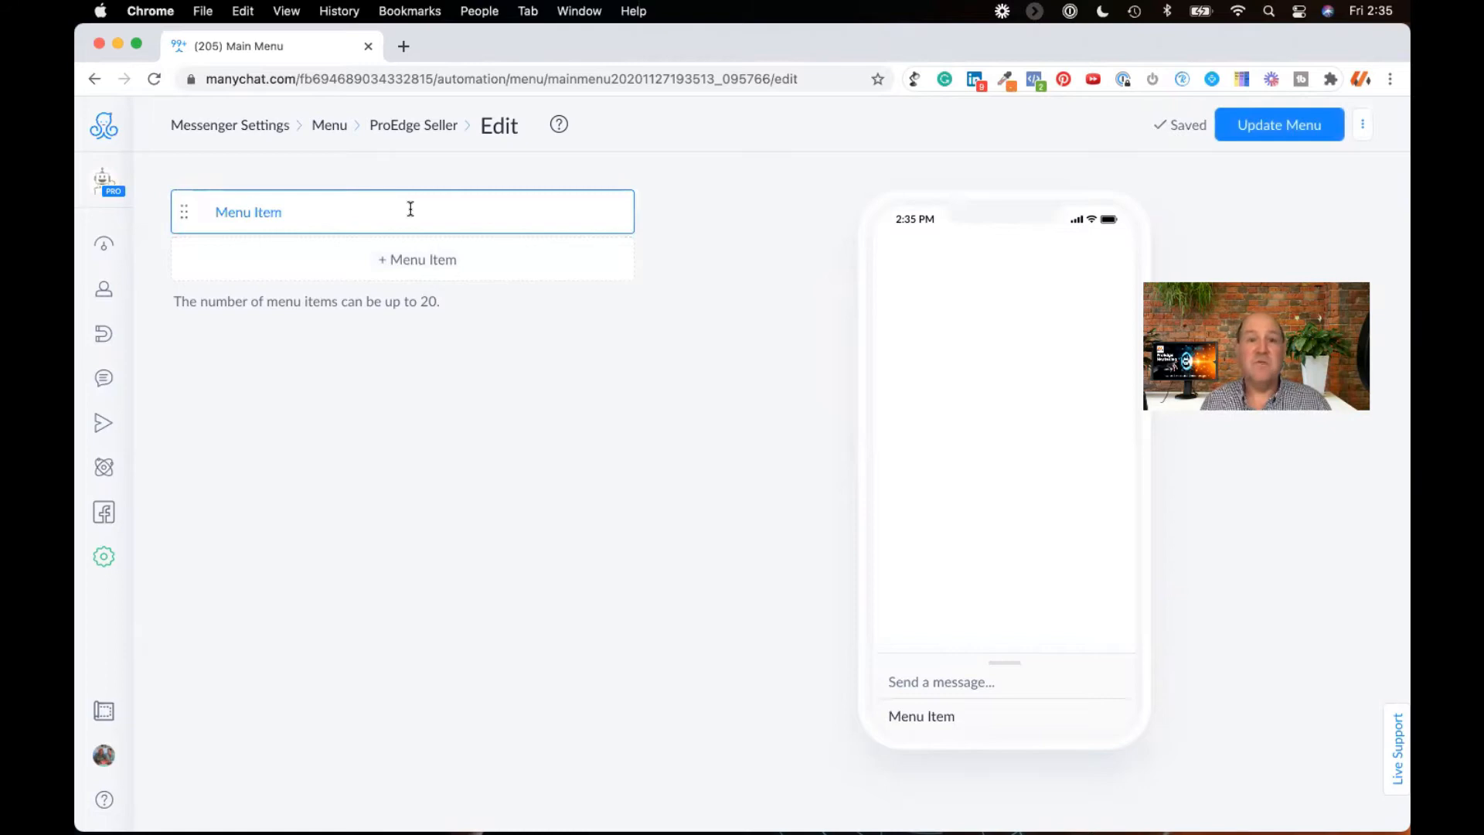
double_click(316, 211)
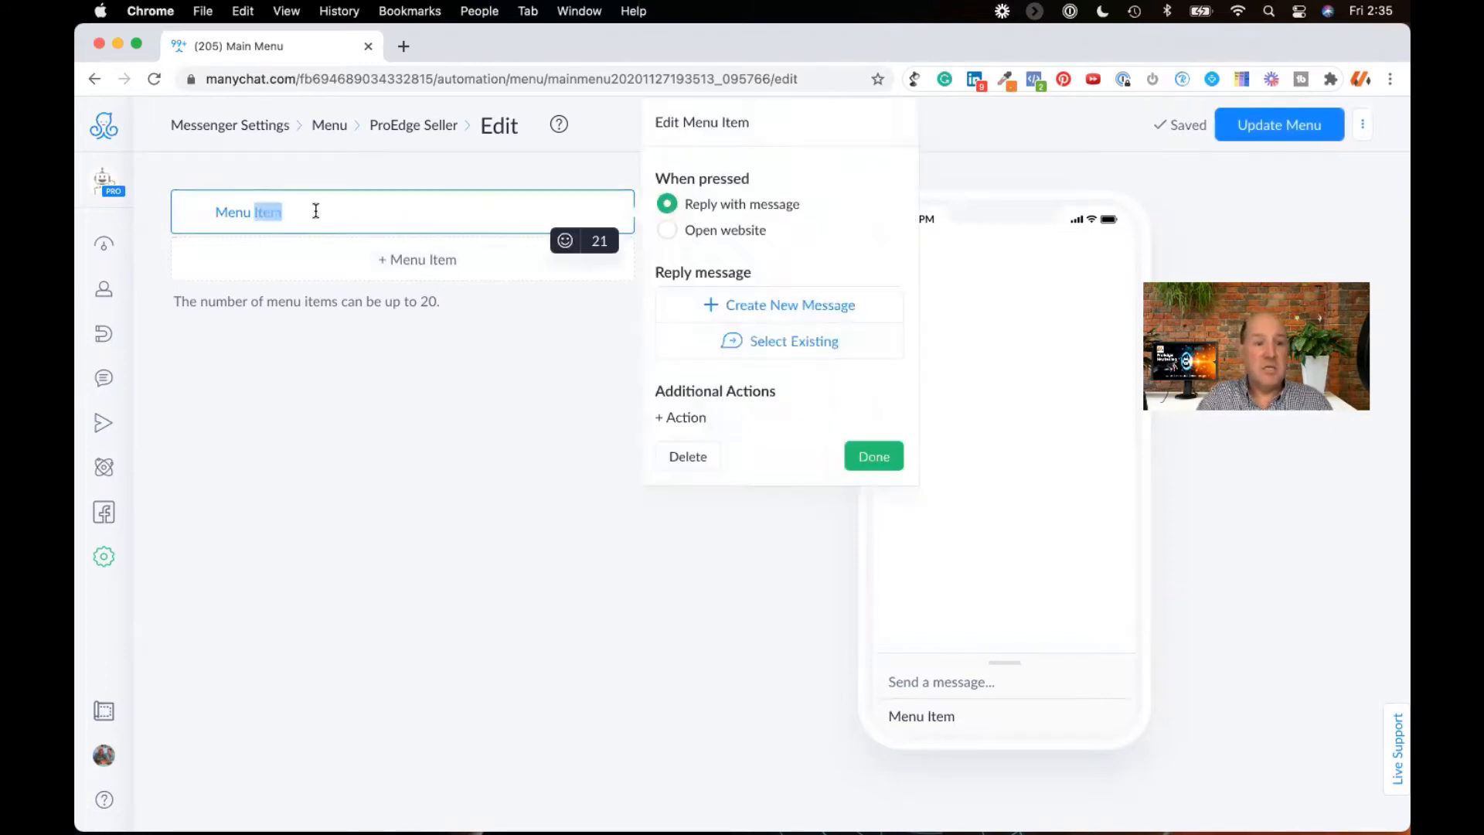
type("\\\\\\")
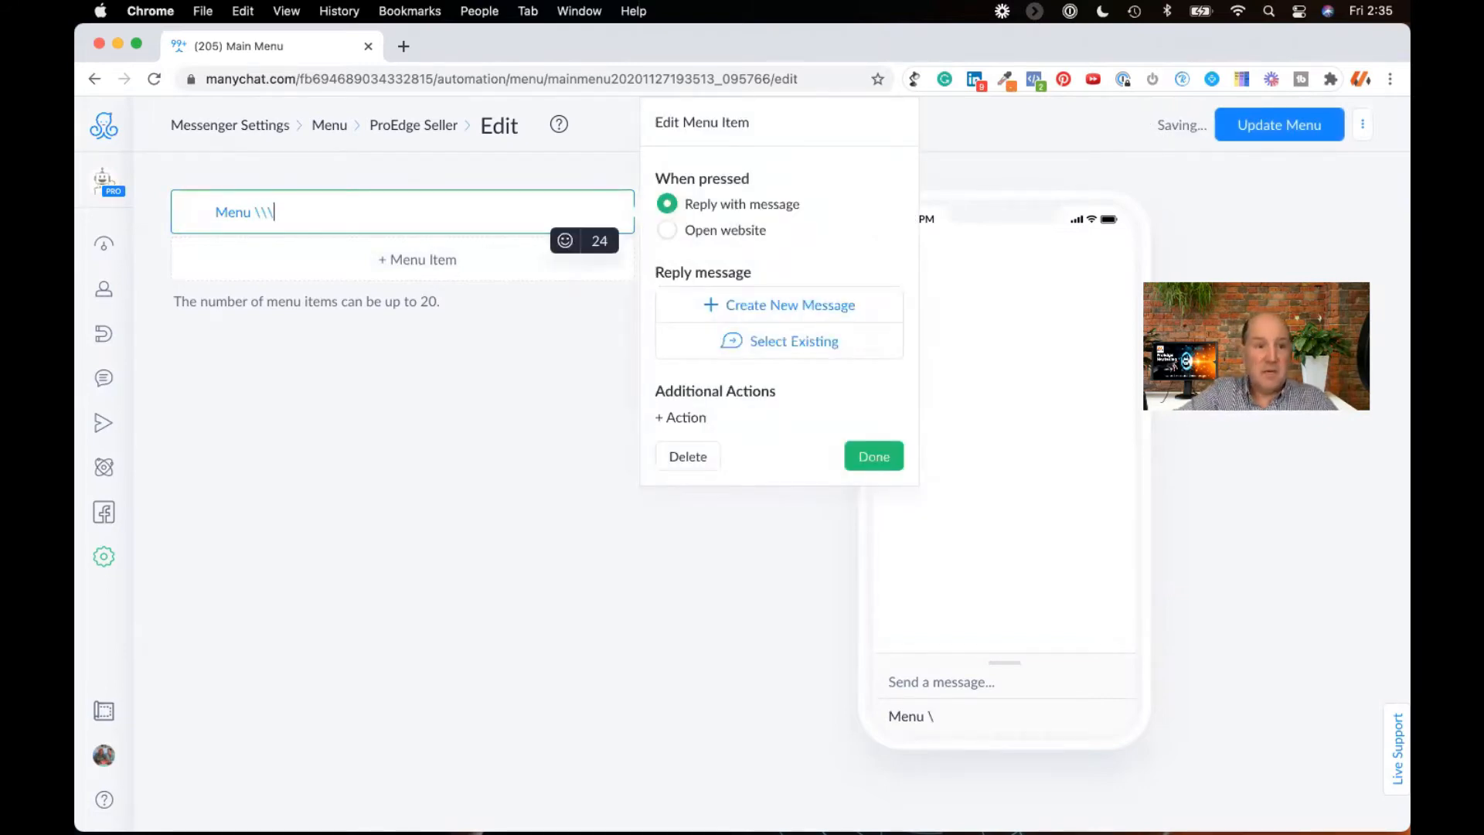
key("BackSpace")
key("BackSpace")
key("BackSpace")
key("BackSpace")
key("BackSpace")
key("BackSpace")
key("BackSpace")
key("BackSpace")
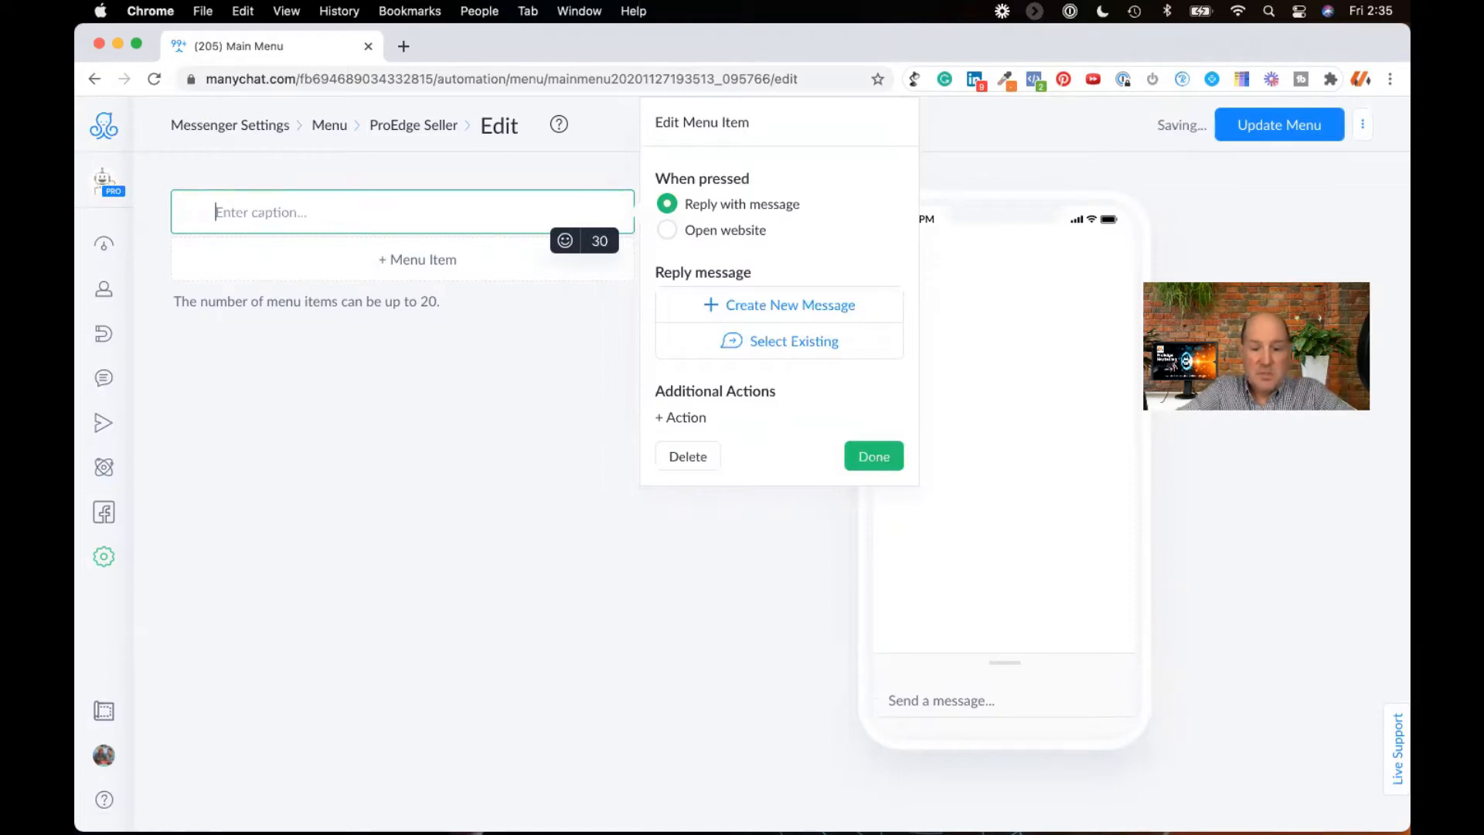
type("H")
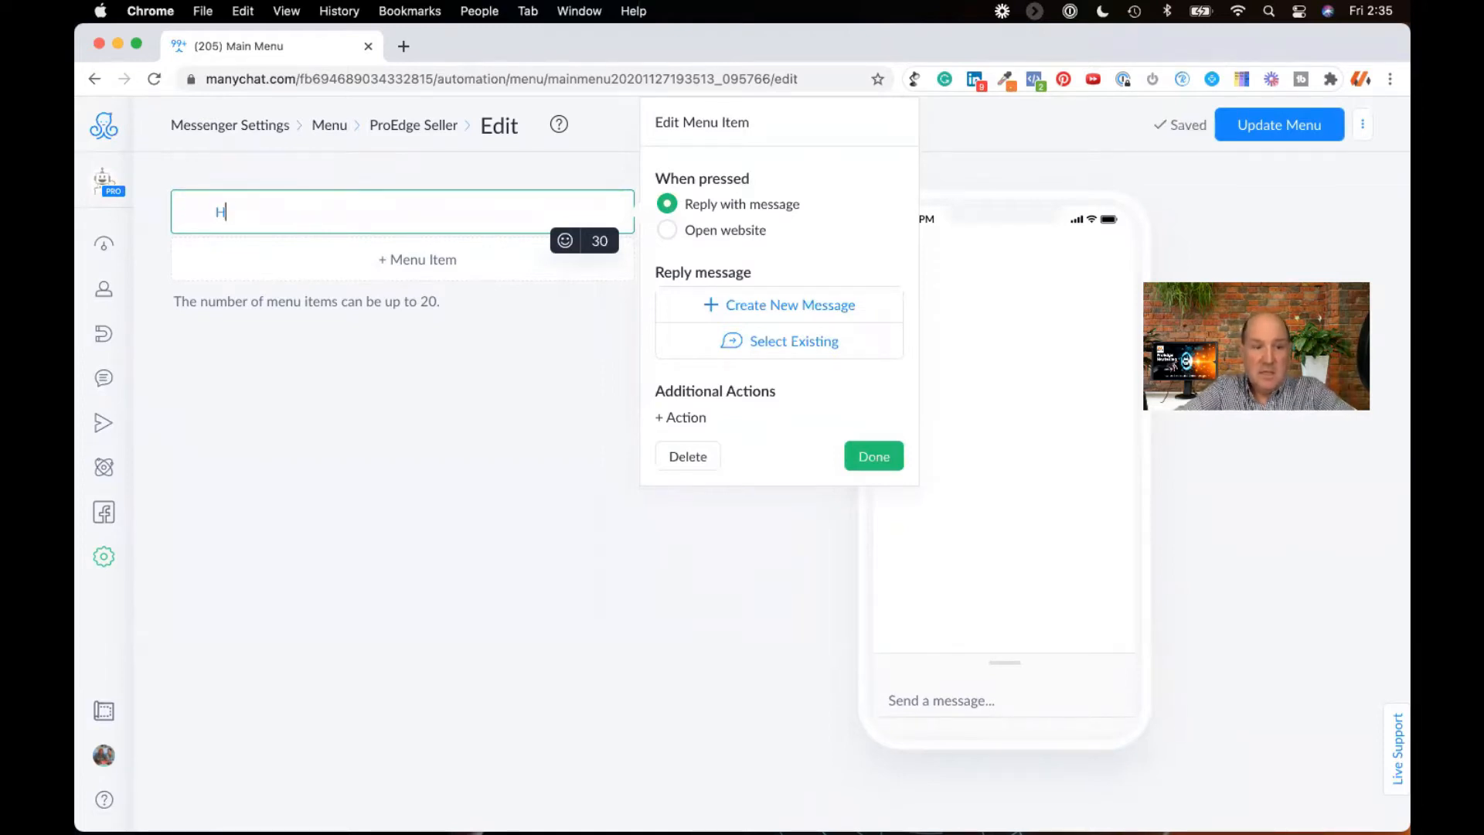
type("elp Me")
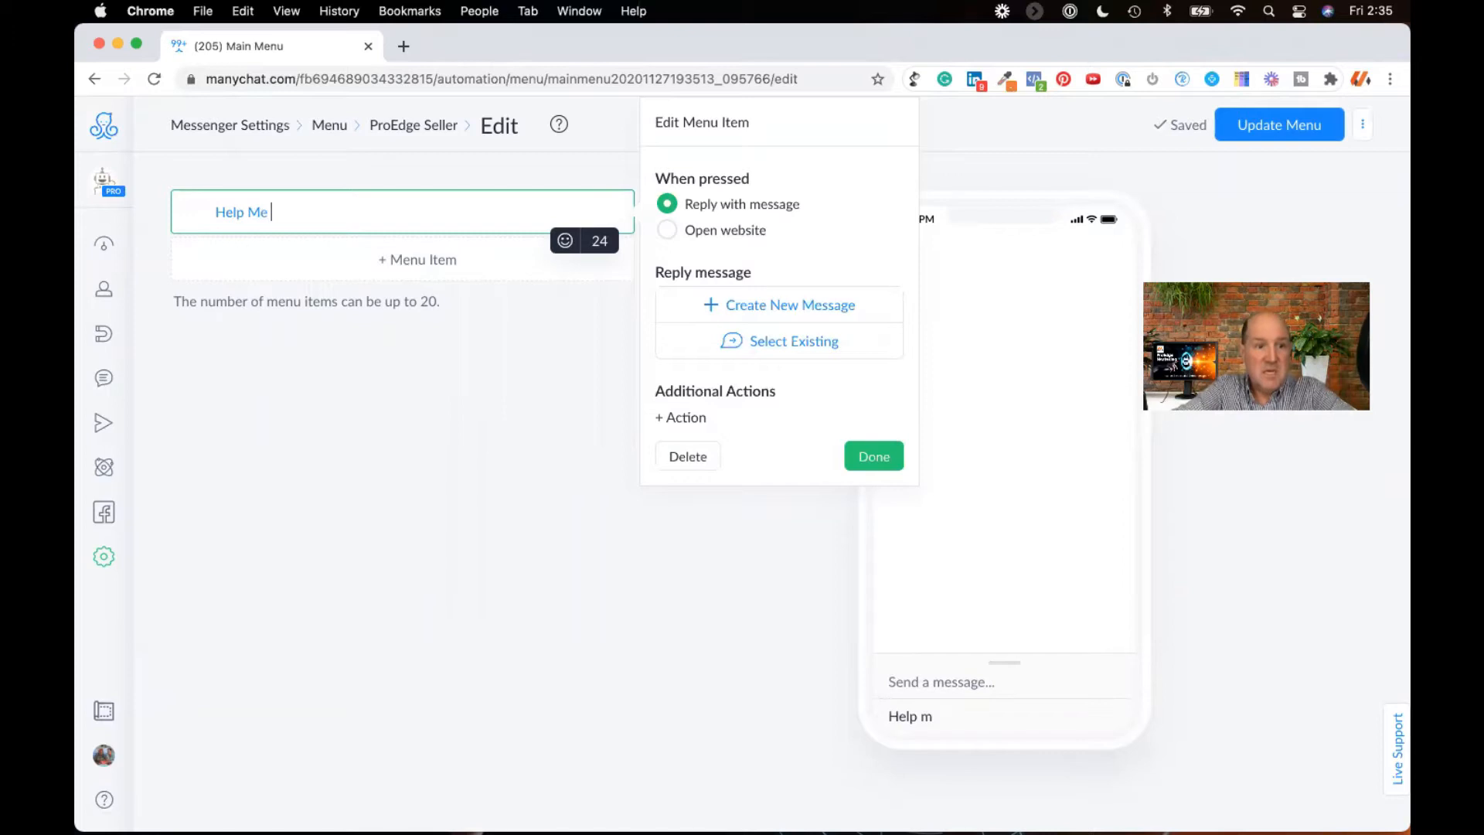
type(" Sell My")
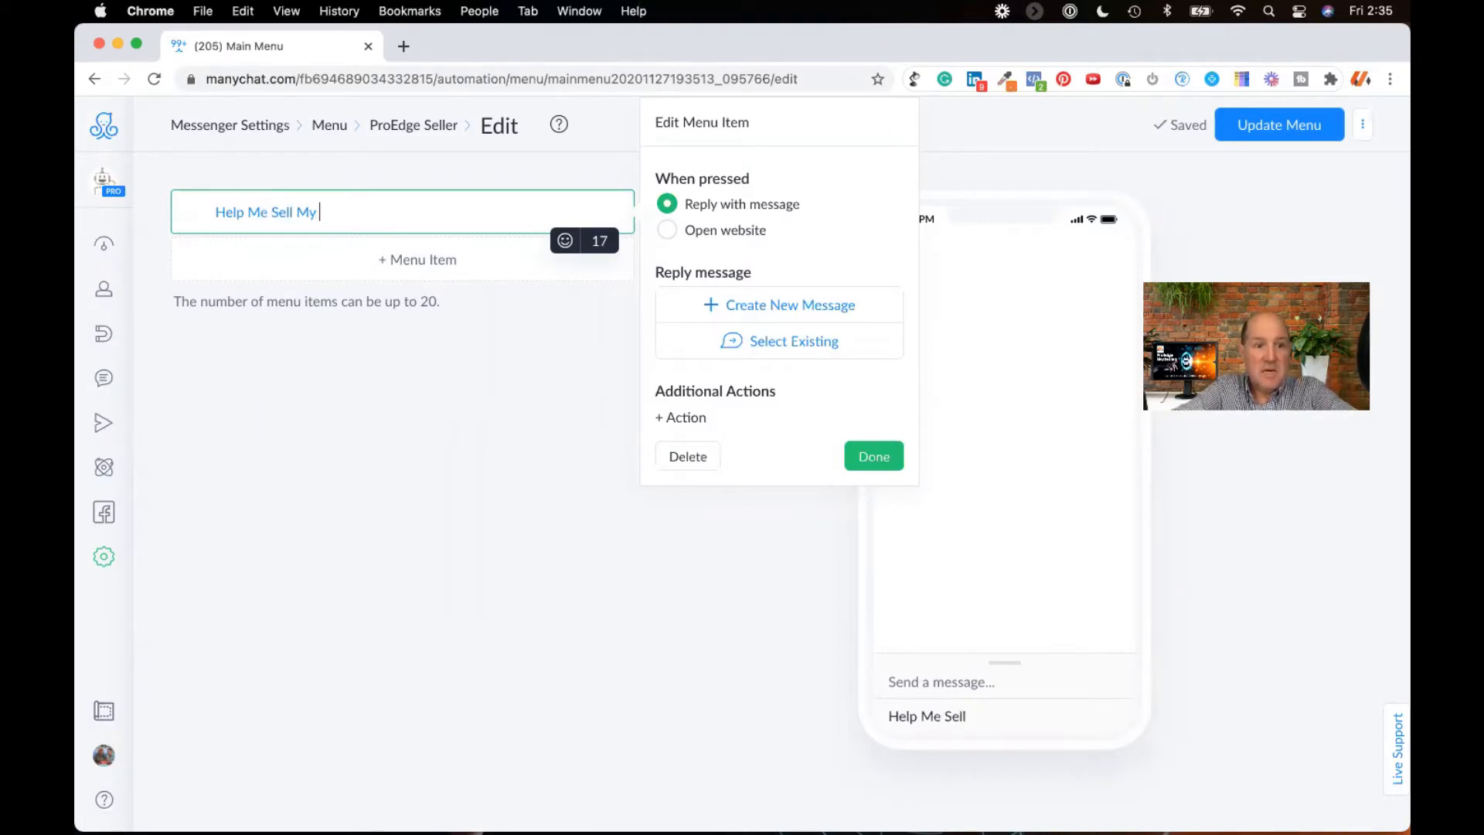
type(" Home")
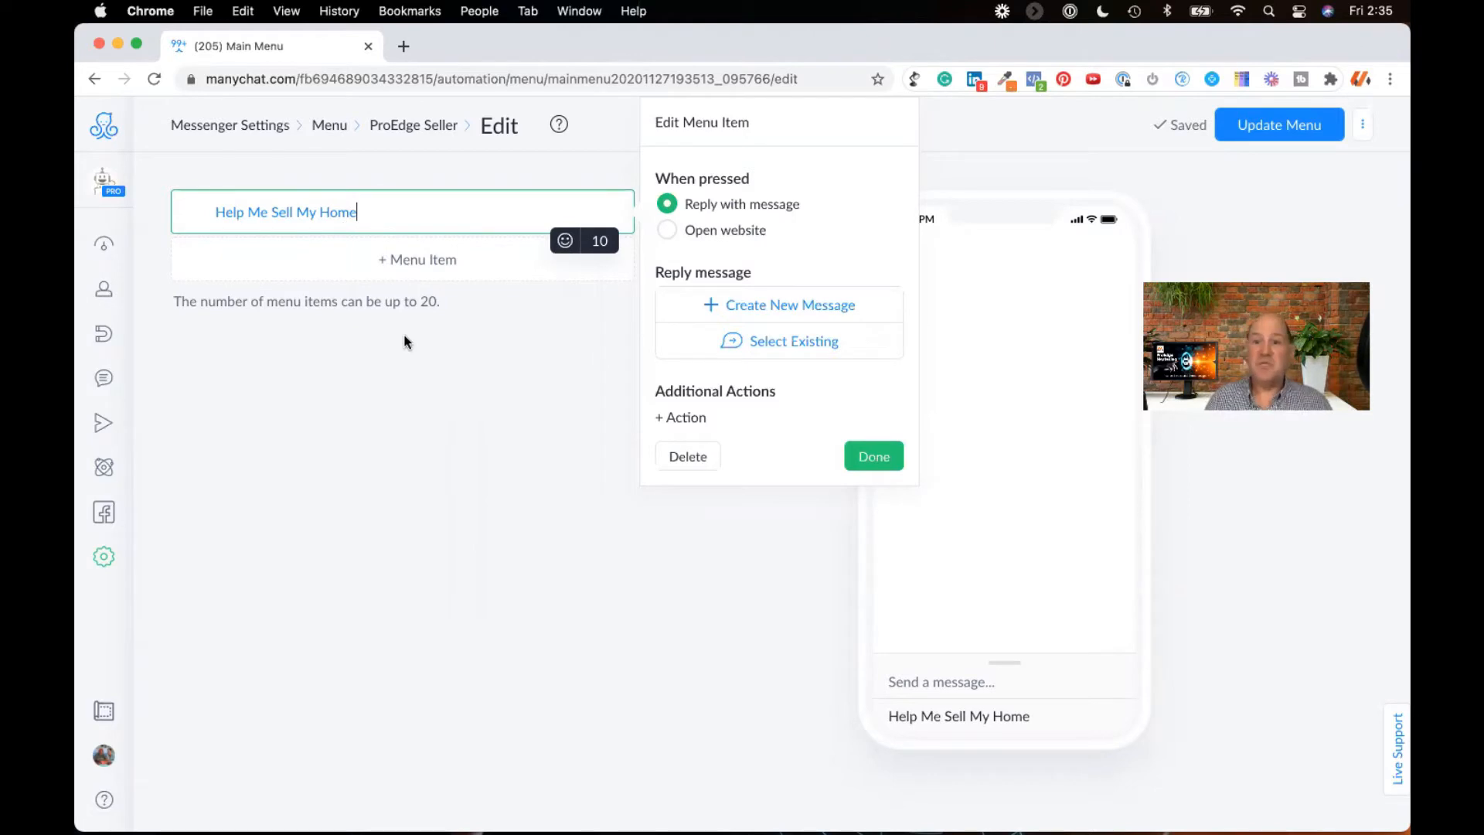
Step: Attach the existing flow "ProEdge - I Want to Sell a Property Start" from ProEdge ChatBot 3.0's Seller Flows as the item's reply
left_click(766, 337)
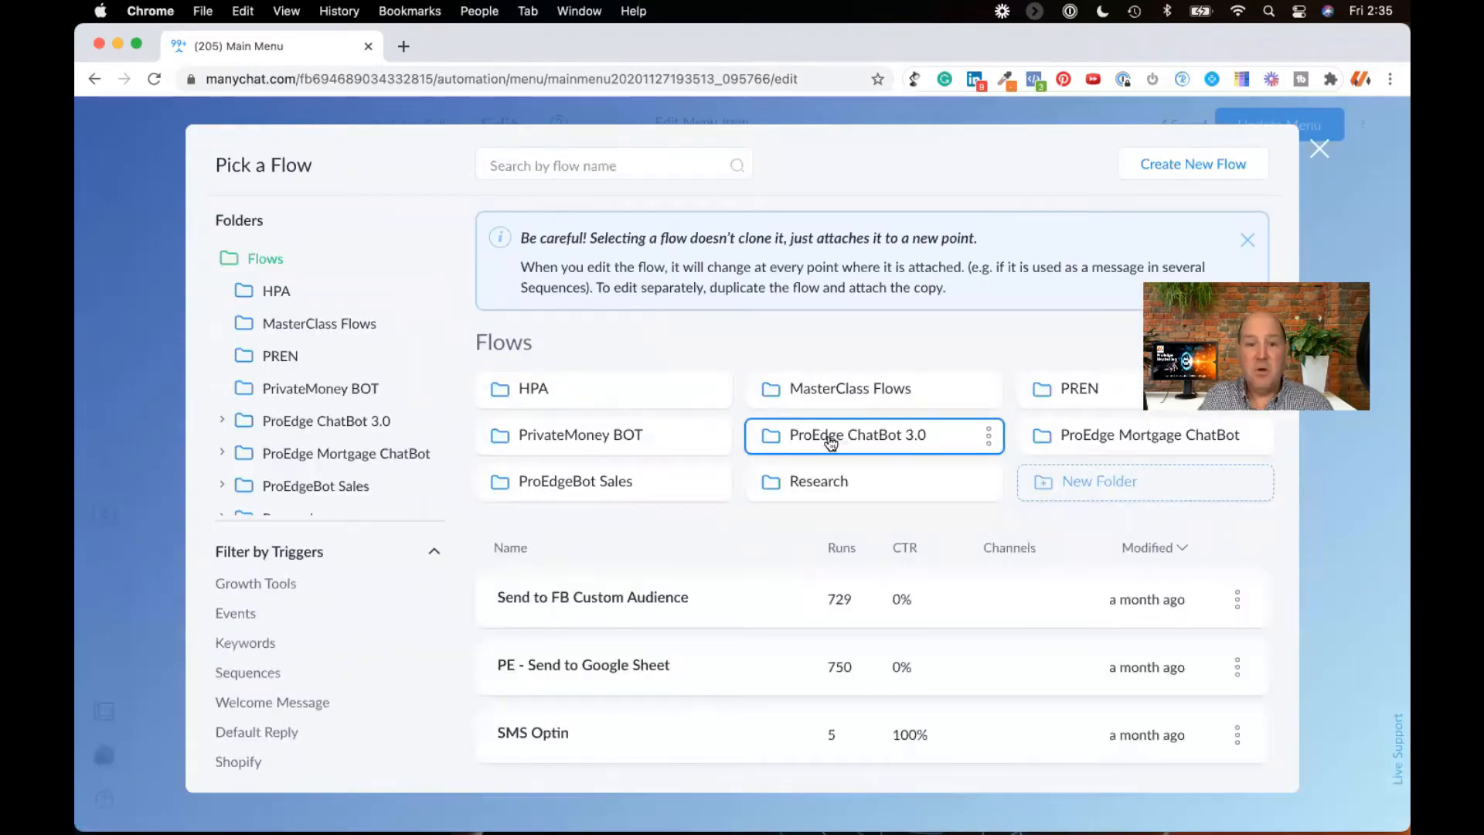
left_click(831, 436)
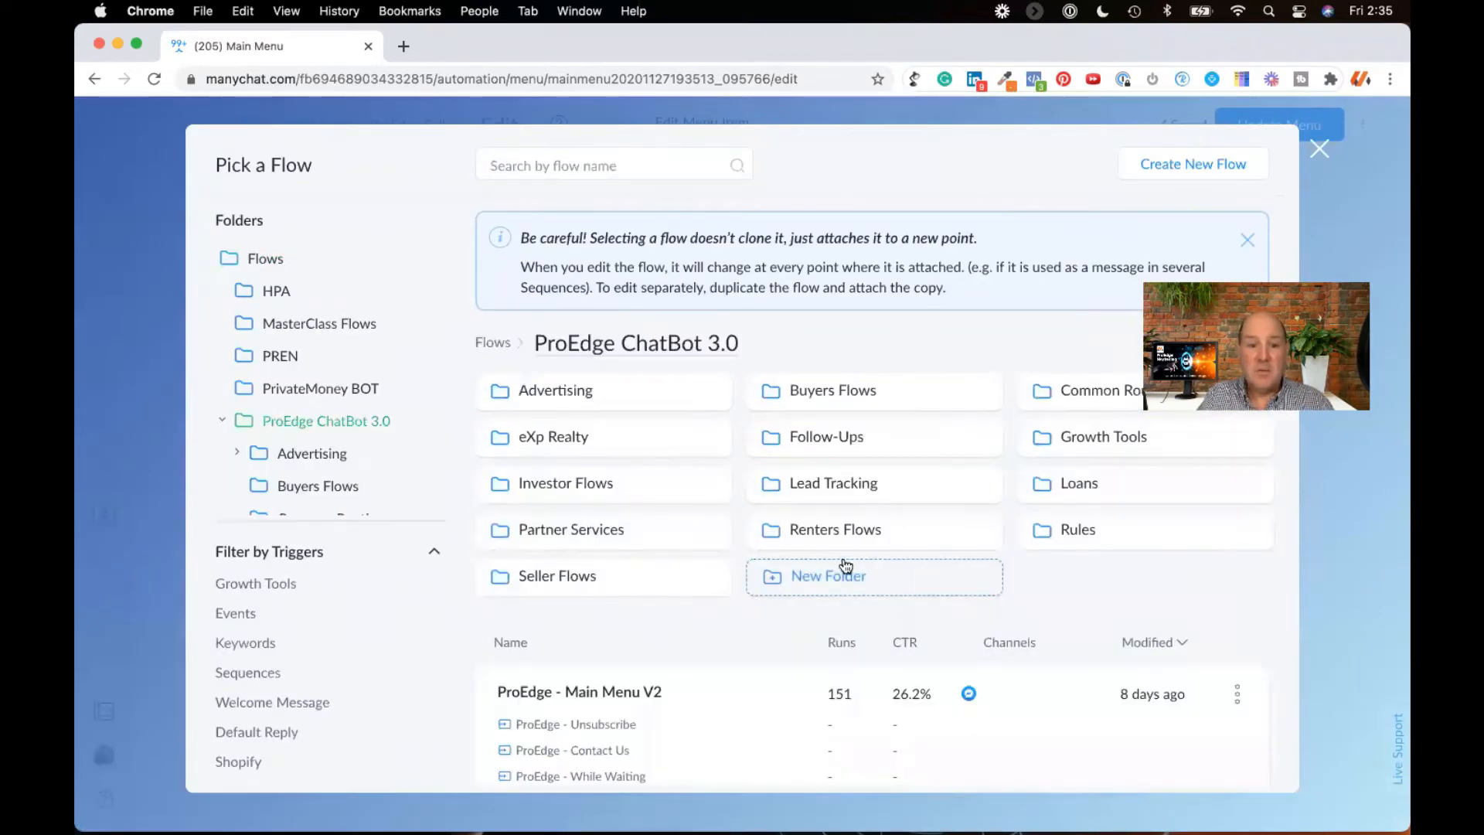
left_click(611, 581)
scroll(689, 587, "down", 5)
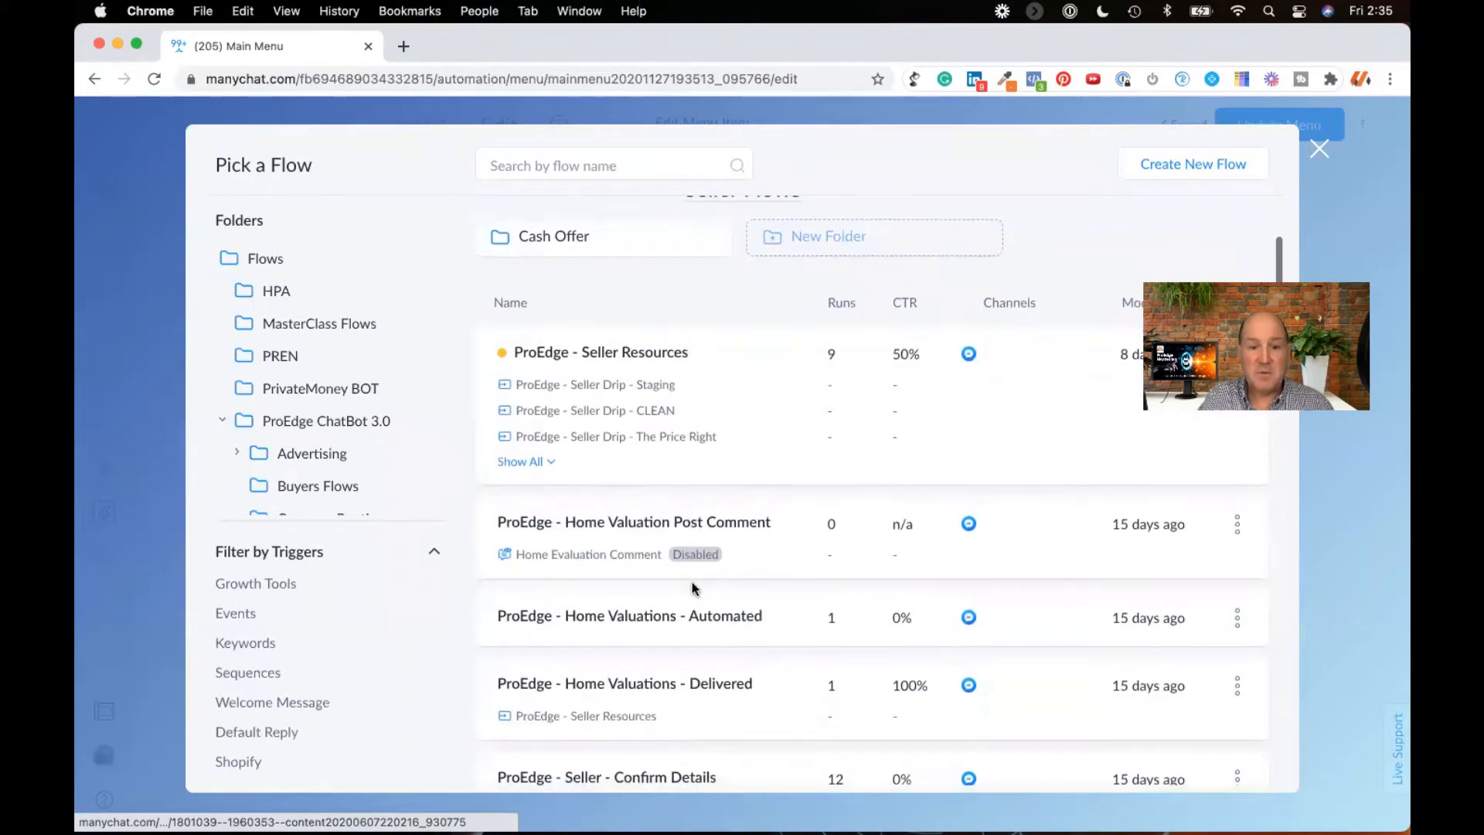
scroll(693, 588, "down", 3)
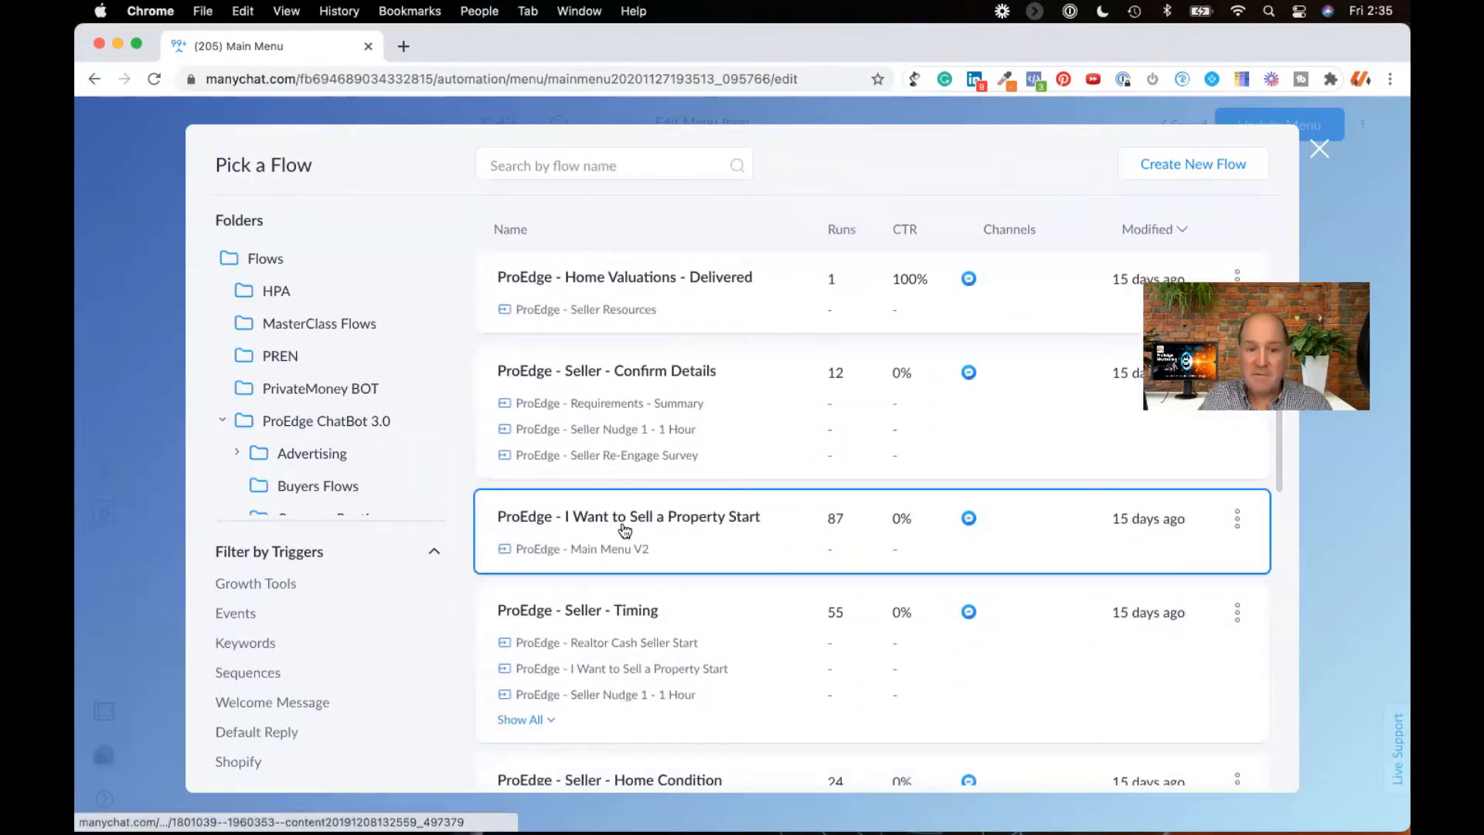
left_click(626, 531)
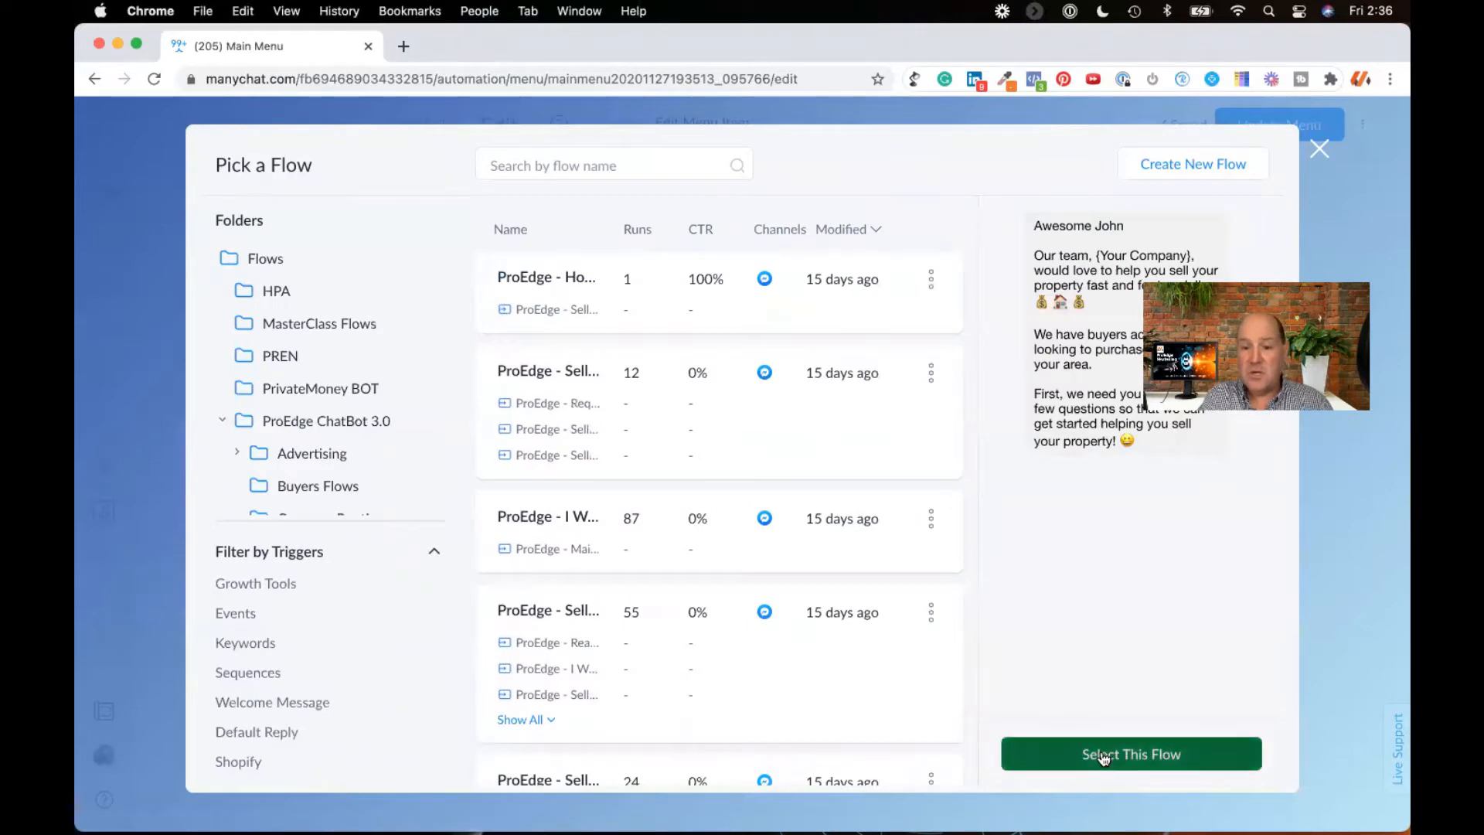
left_click(1102, 755)
left_click(873, 464)
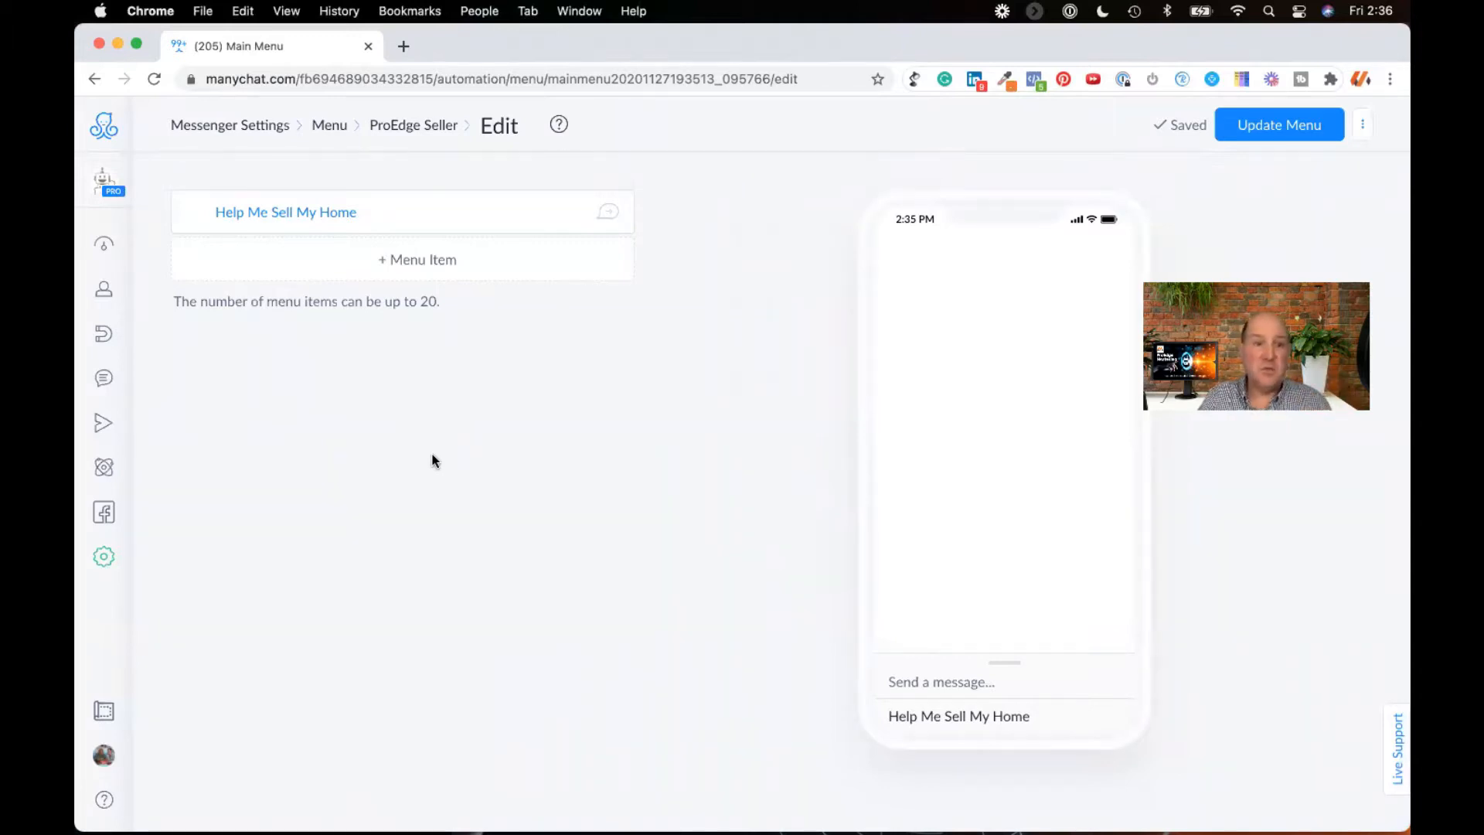
Step: Add a second menu item captioned "Market Evaluation"
left_click(418, 260)
key("BackSpace")
key("BackSpace")
key("BackSpace")
key("BackSpace")
key("BackSpace")
key("BackSpace")
key("BackSpace")
key("BackSpace")
key("BackSpace")
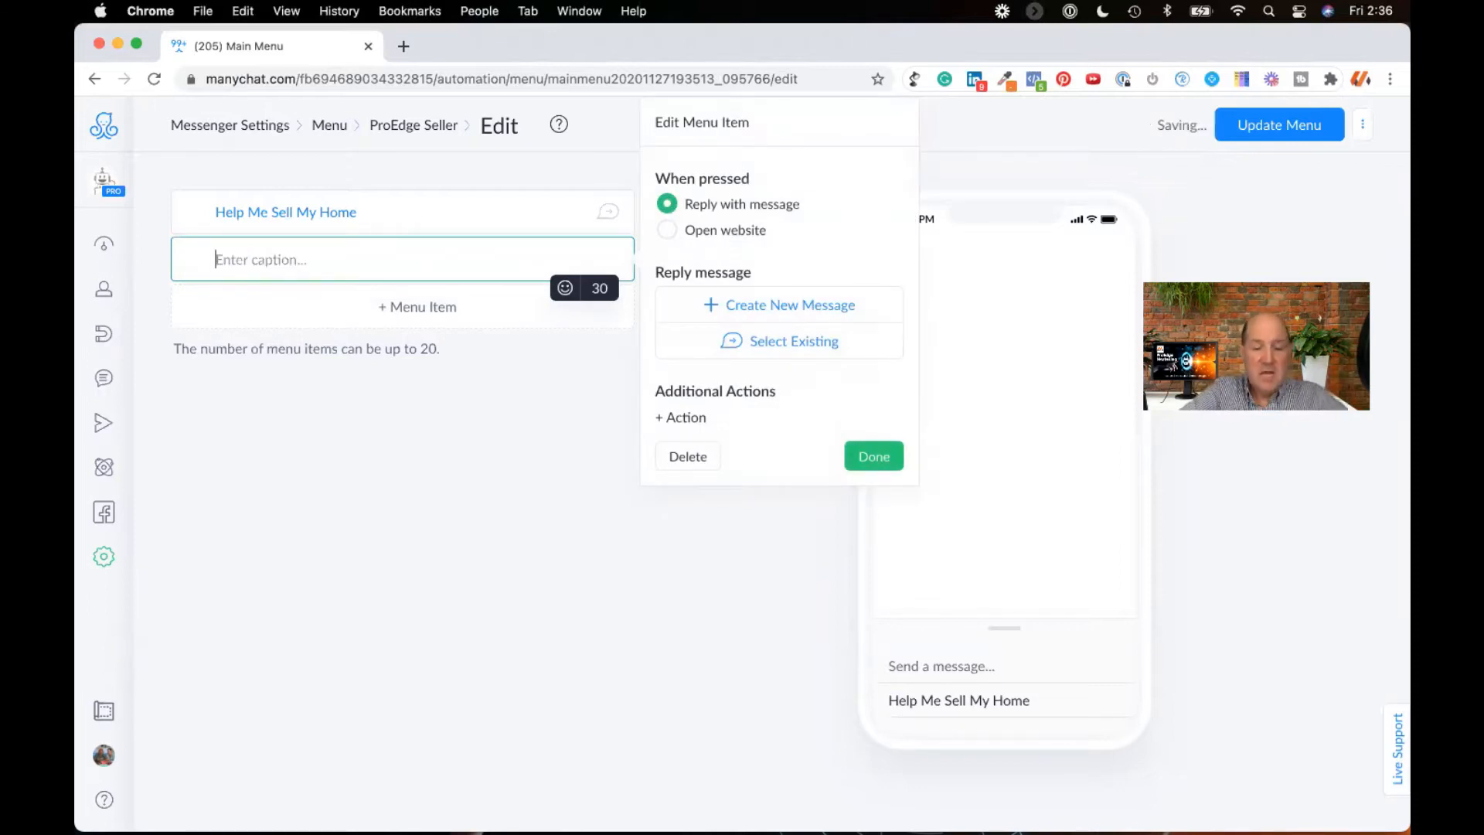
type("Market Evaluation")
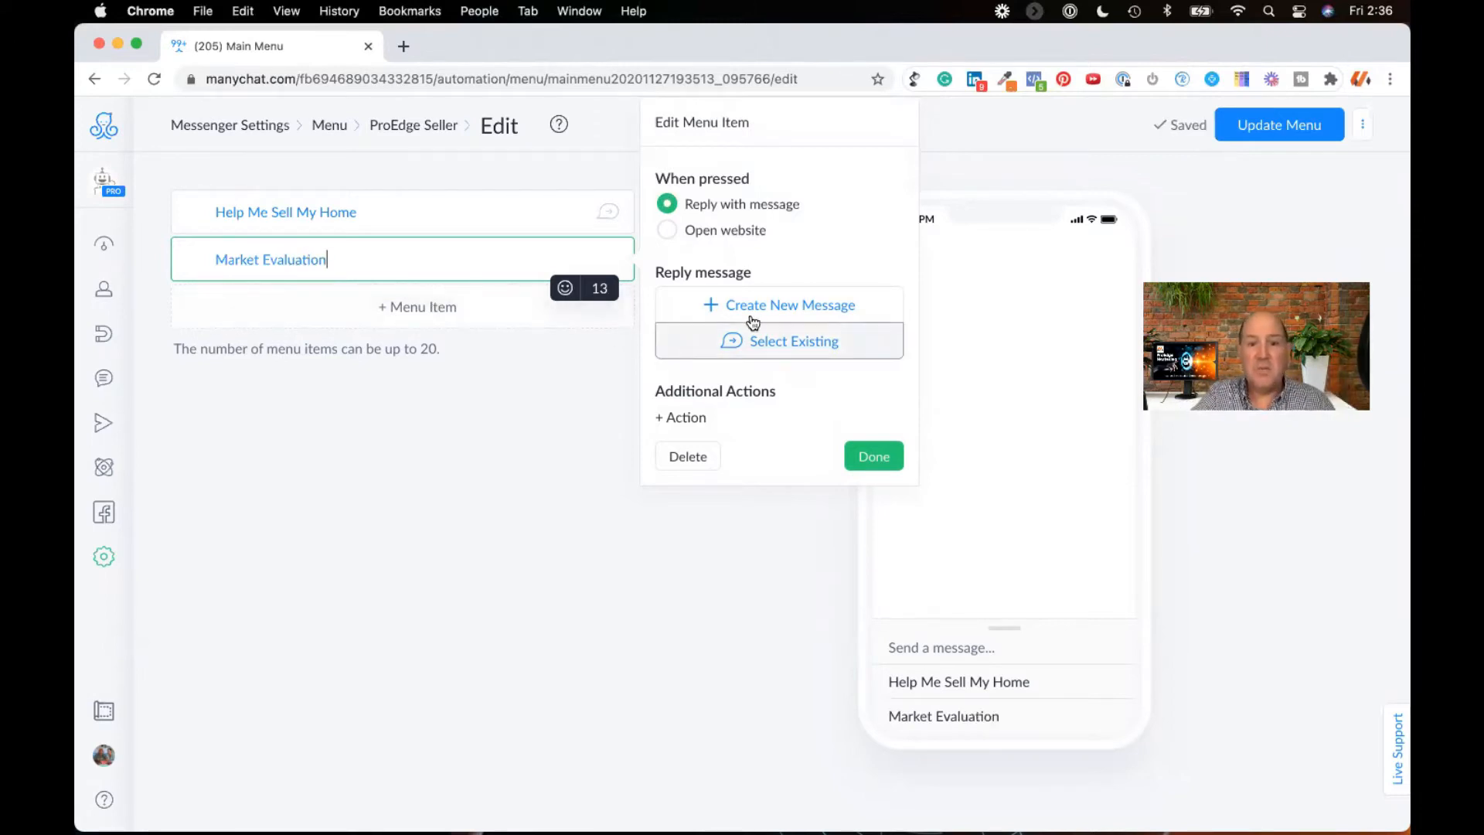
Step: Set the Market Evaluation item to open a website, entering a partial address followed by the "Your Website URL (with http)" bot field
left_click(668, 232)
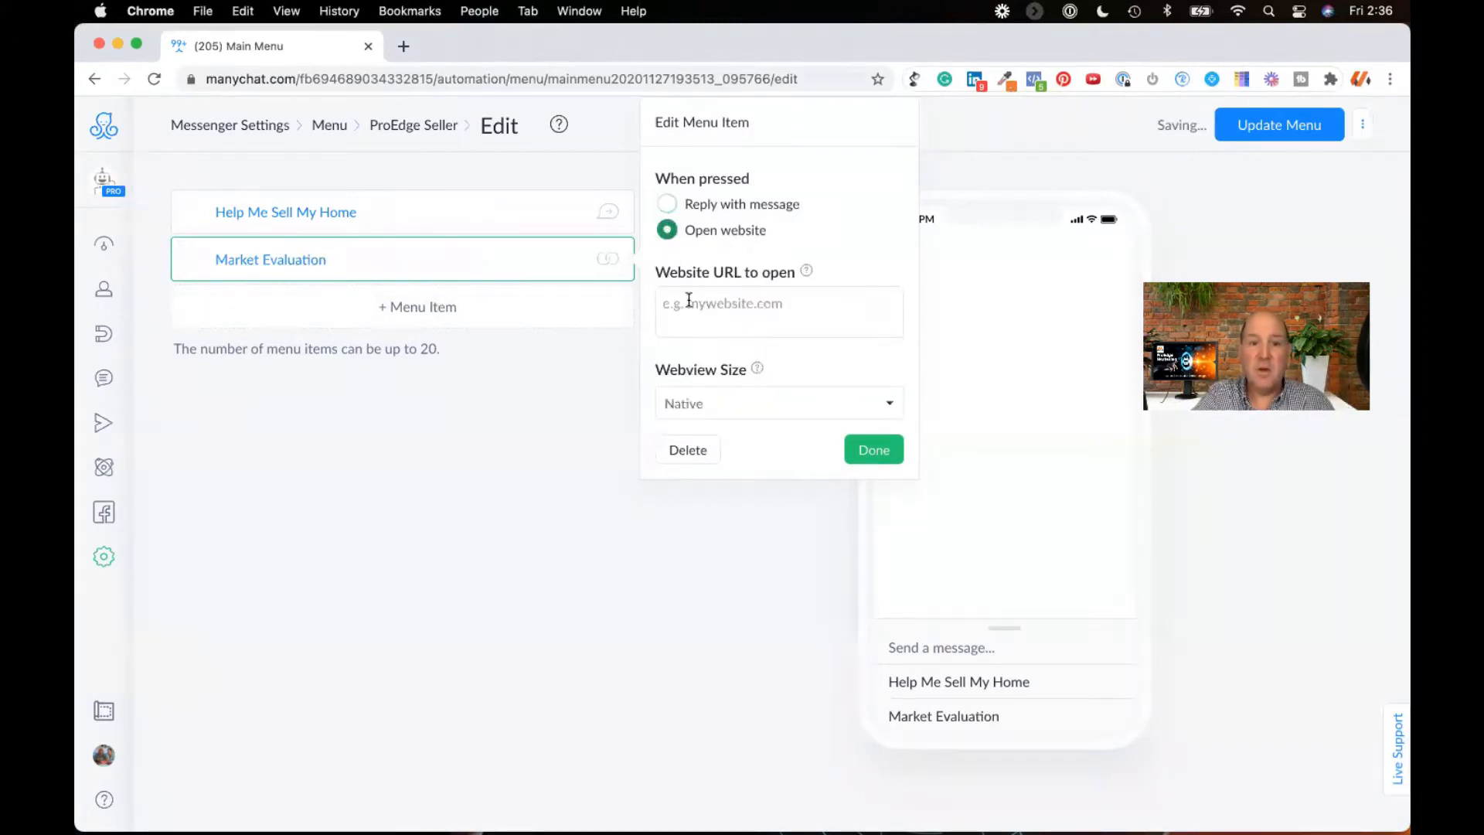
left_click(694, 307)
type("www.")
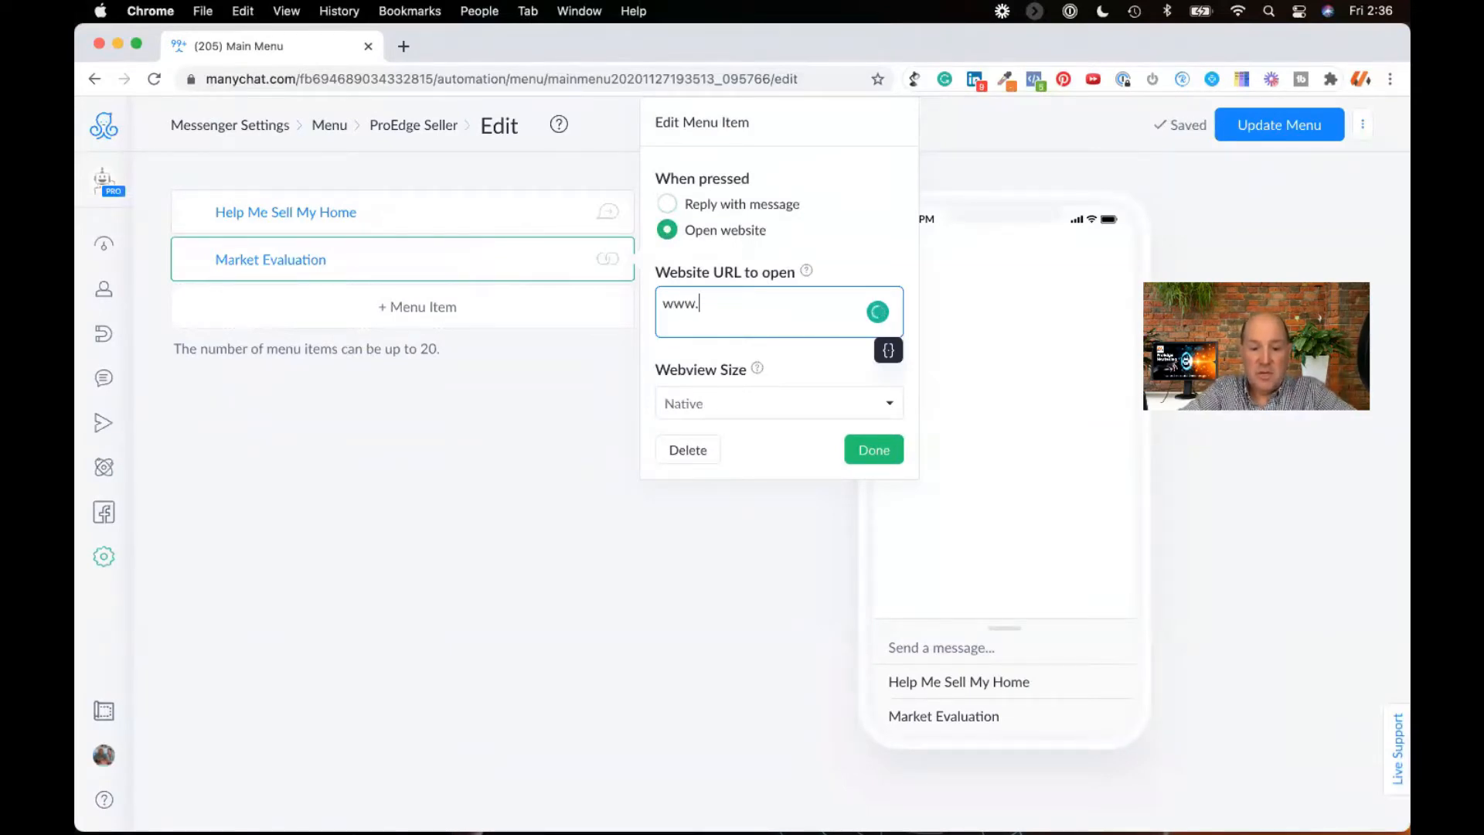
type("johnsma")
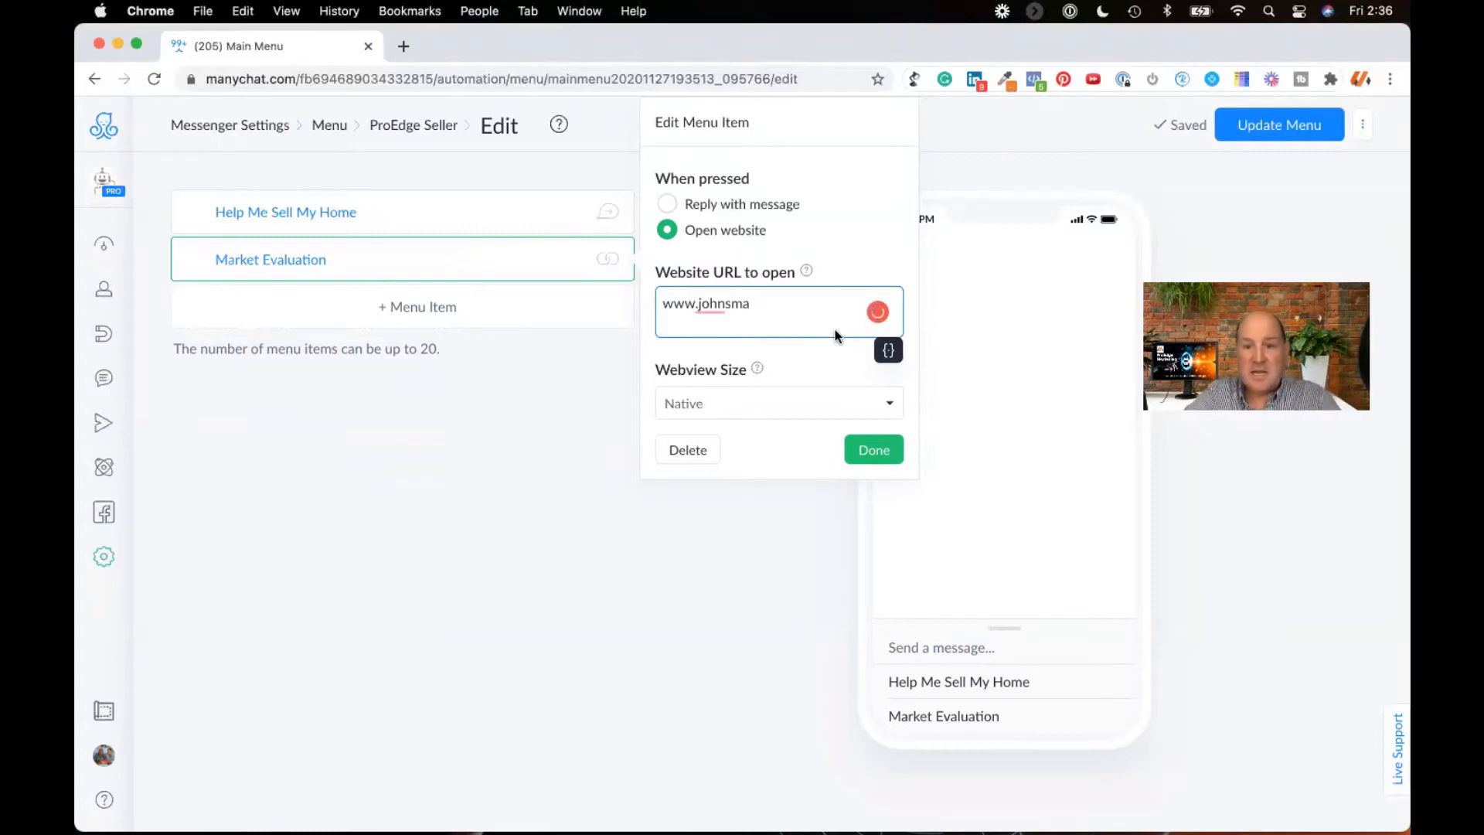
left_click(889, 349)
left_click(803, 407)
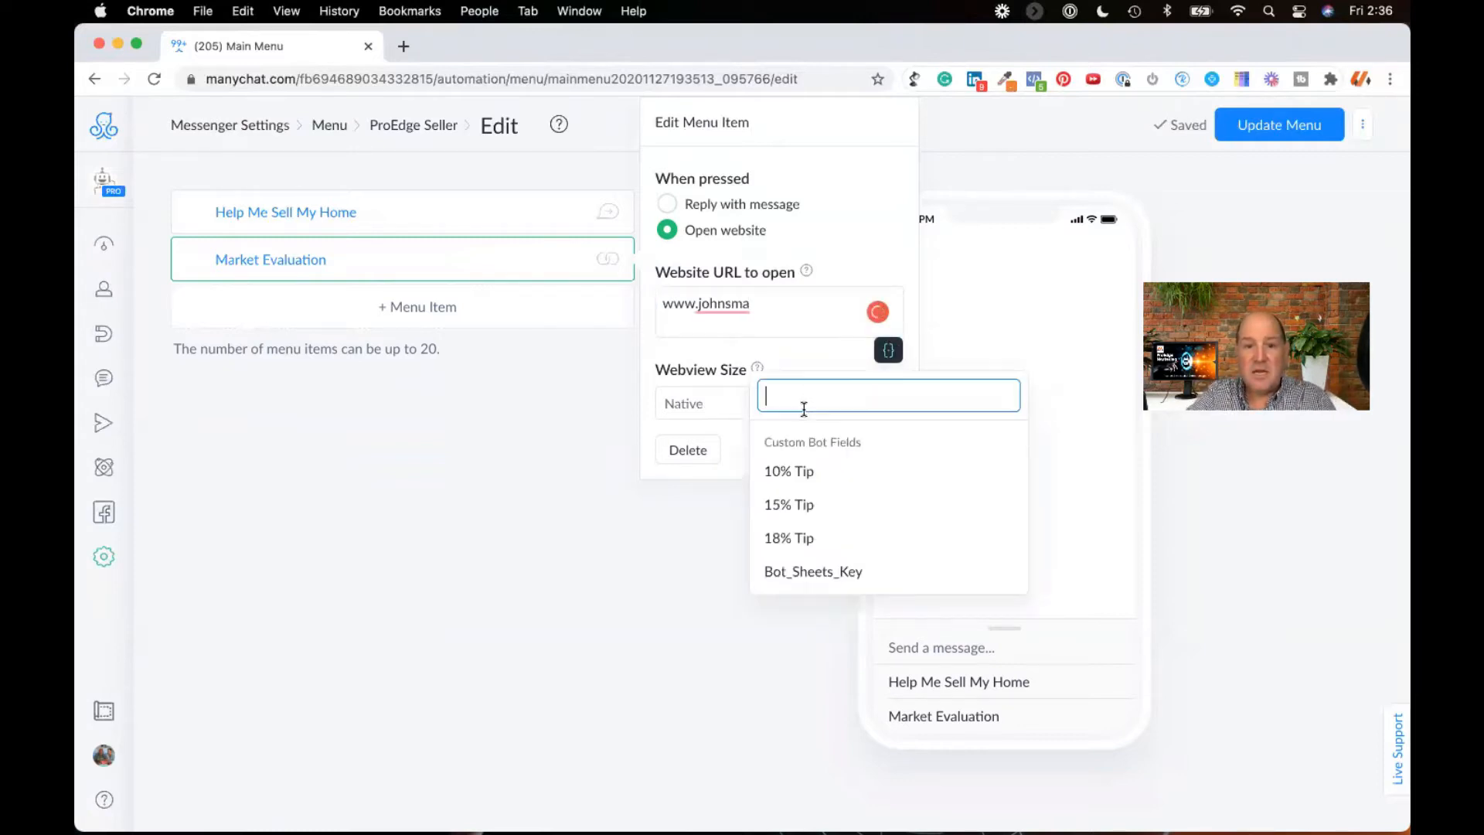
type("YOt")
key("BackSpace")
key("BackSpace")
type("our")
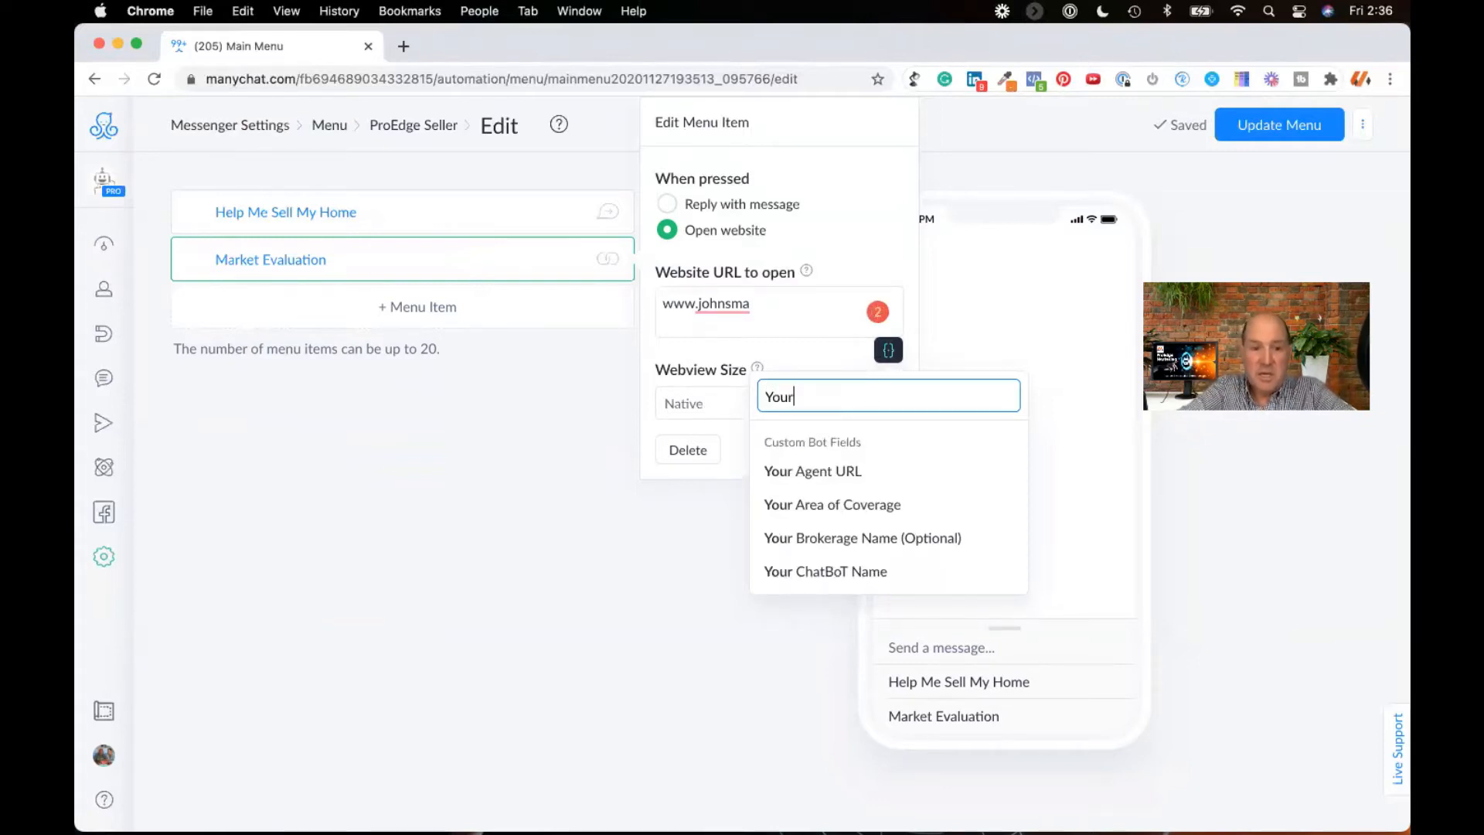
type(" We")
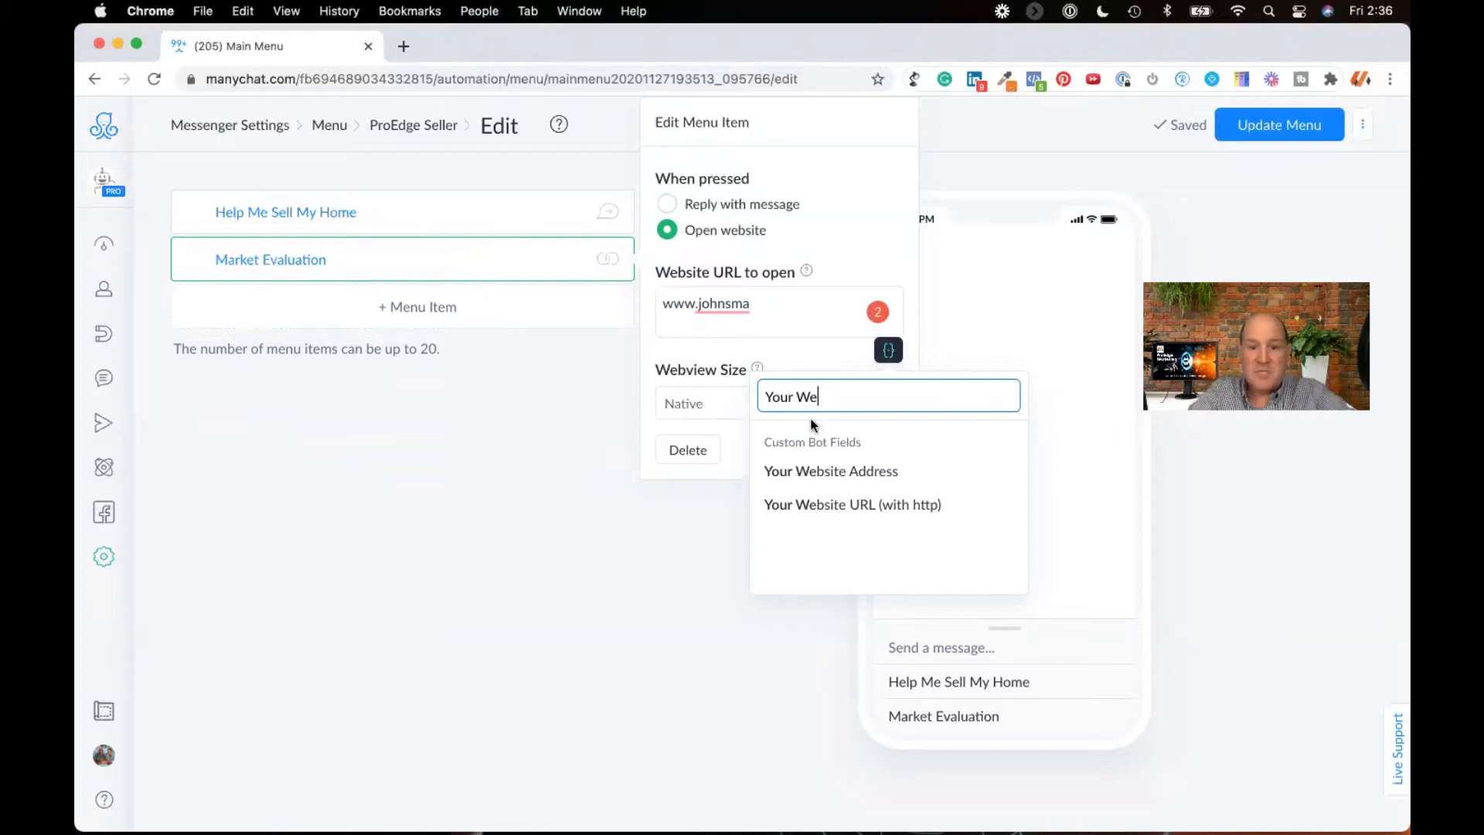
left_click(835, 504)
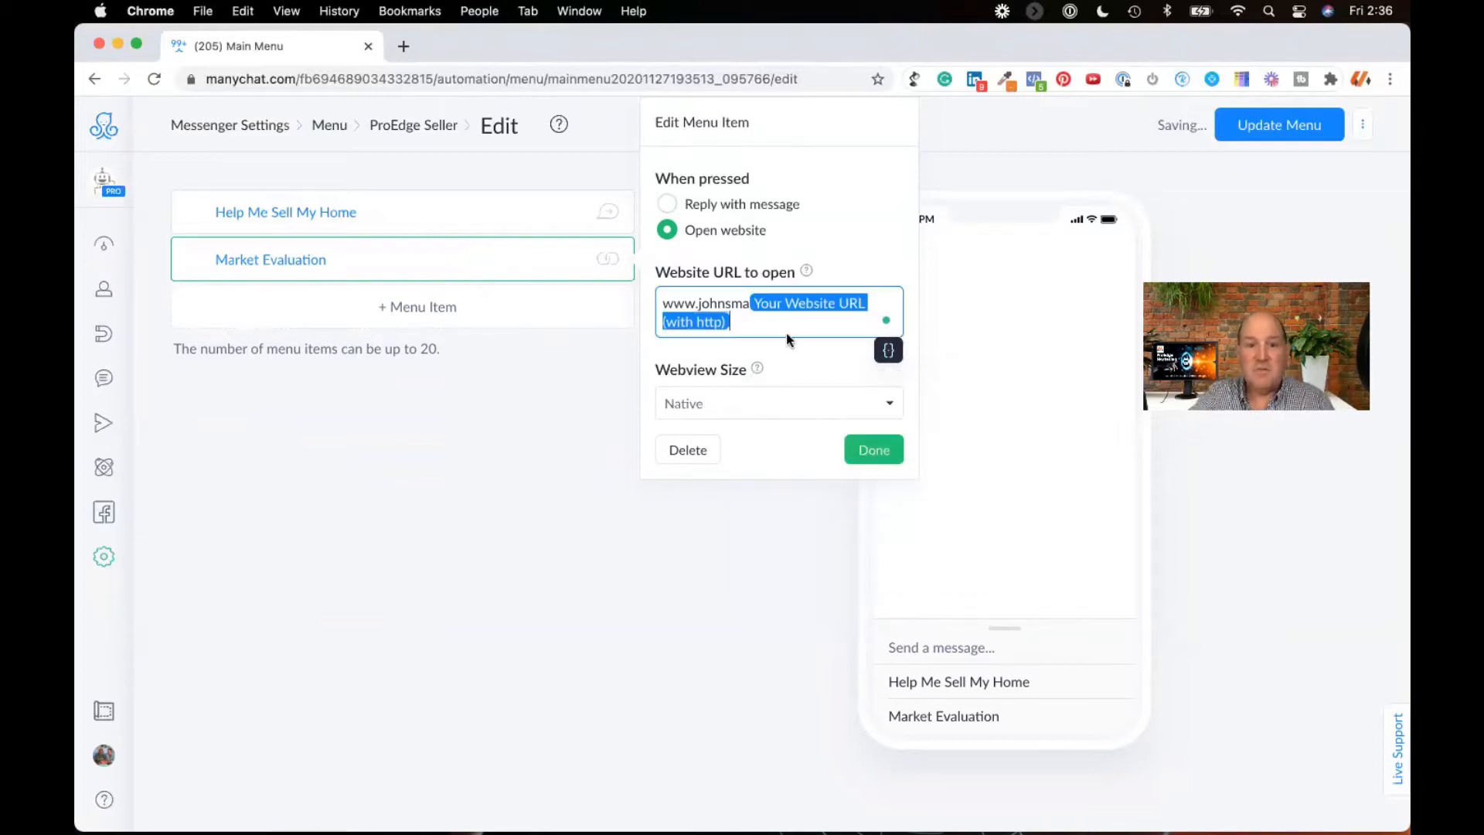
Step: Remove the partial address in front of the bot field in the website URL and finish the Market Evaluation item
left_click(751, 302)
key("BackSpace")
key("BackSpace")
key("BackSpace")
key("BackSpace")
key("BackSpace")
key("BackSpace")
key("BackSpace")
key("BackSpace")
key("BackSpace")
key("BackSpace")
key("BackSpace")
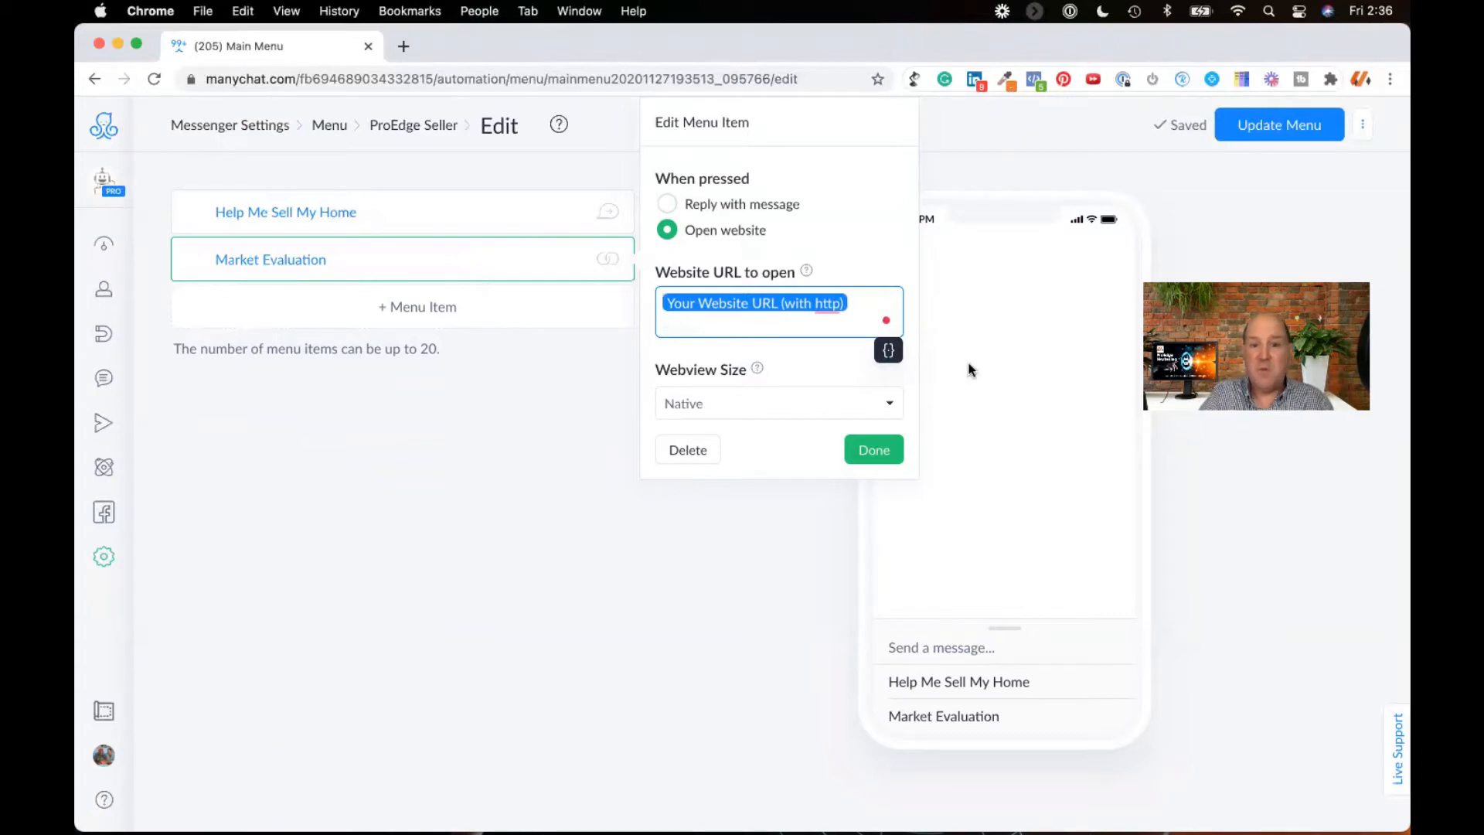
left_click(889, 451)
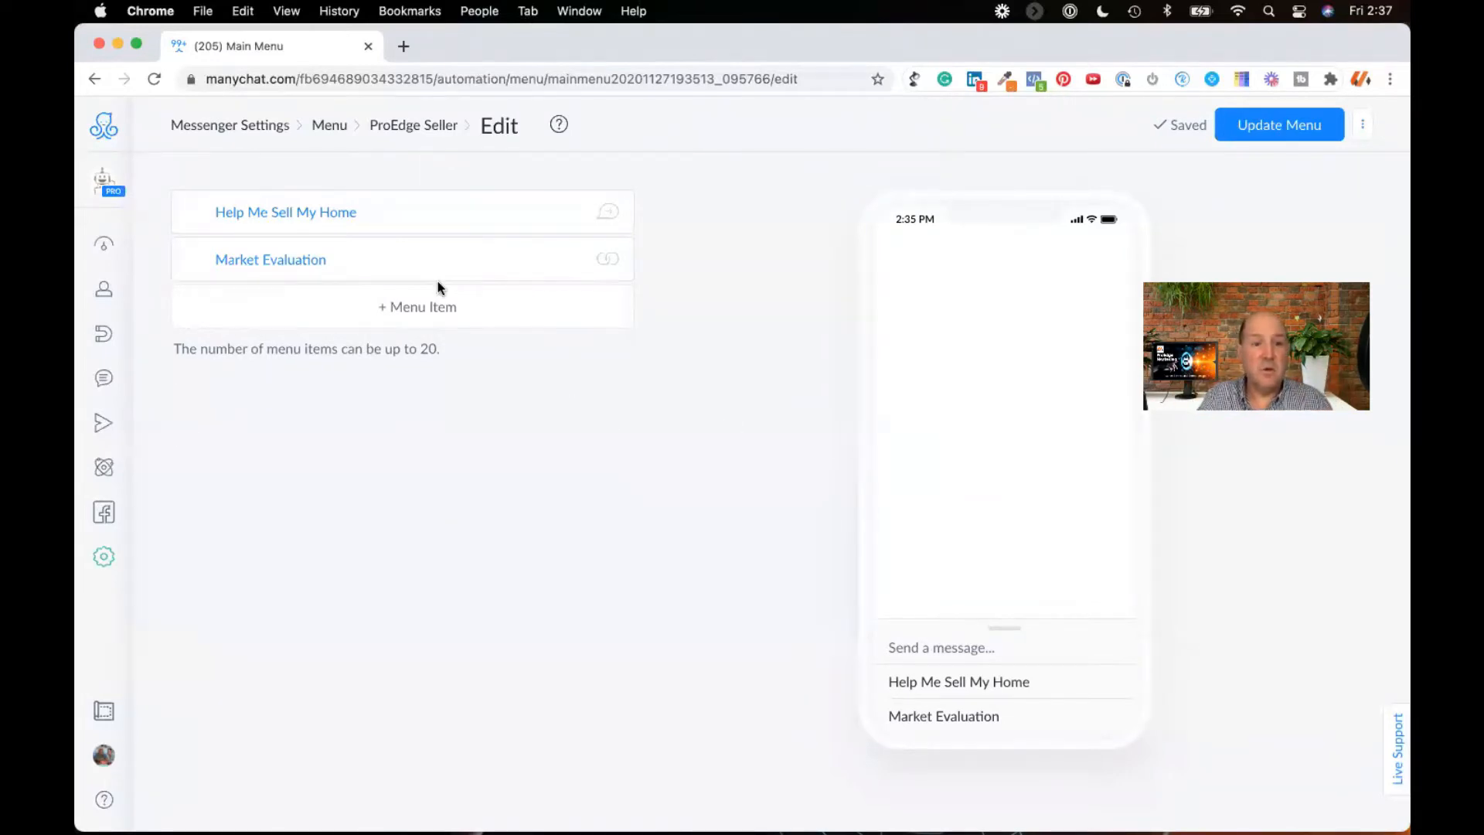
Step: Add a third menu item captioned "Contact Us"
left_click(400, 307)
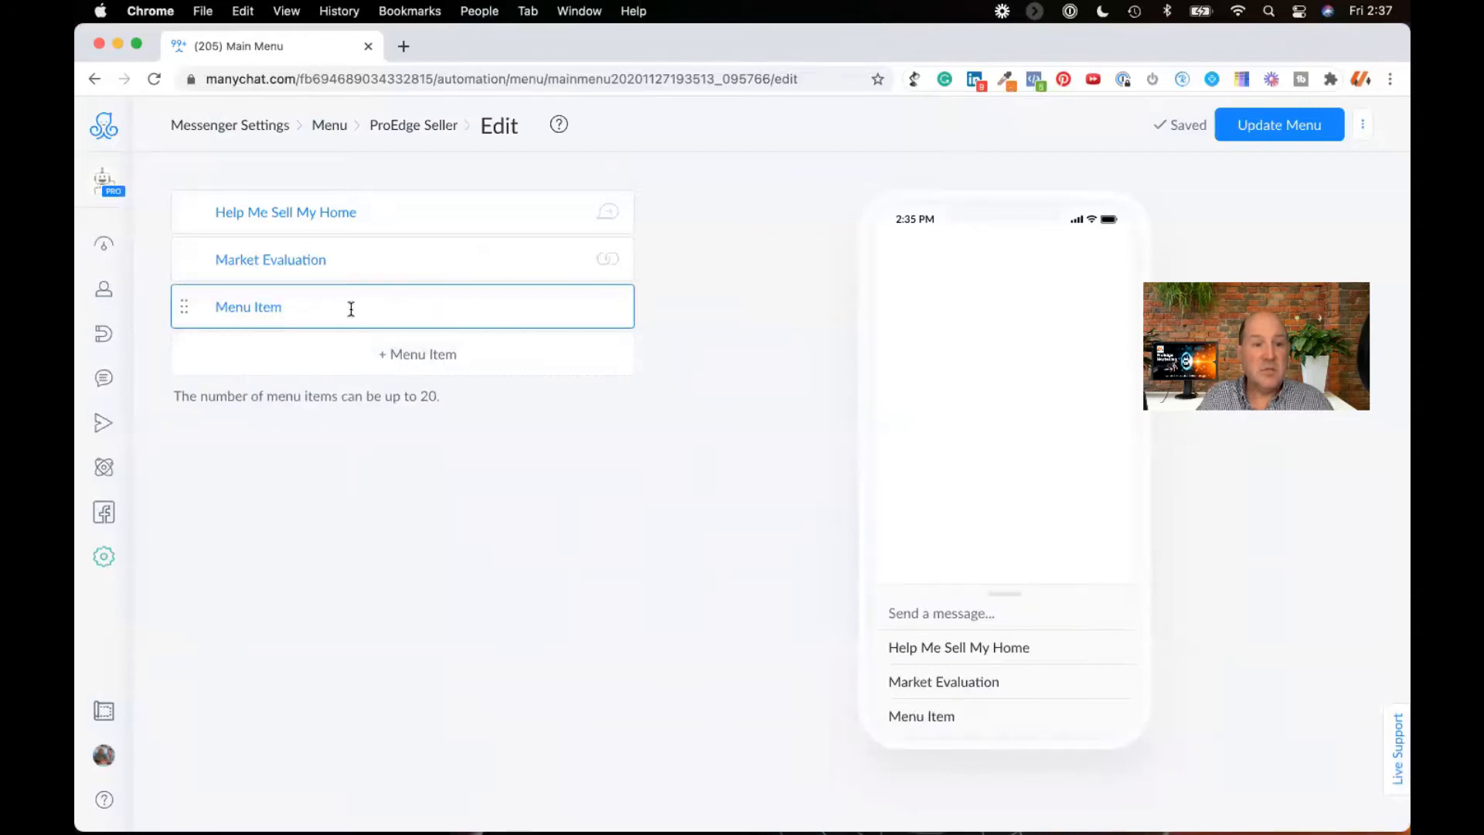
double_click(350, 308)
key("BackSpace")
key("BackSpace")
key("BackSpace")
key("BackSpace")
key("BackSpace")
key("BackSpace")
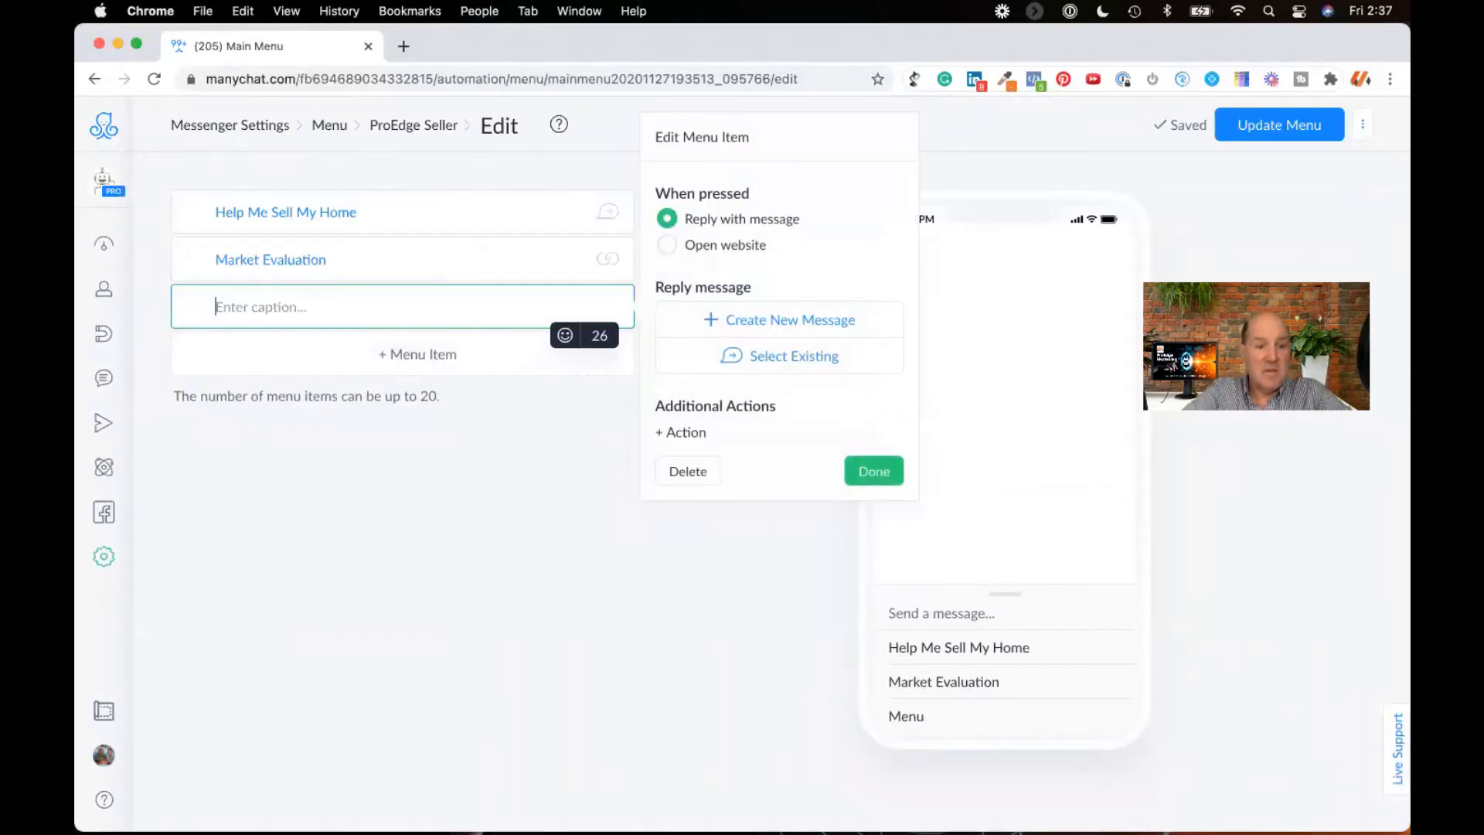
type("Contact Us")
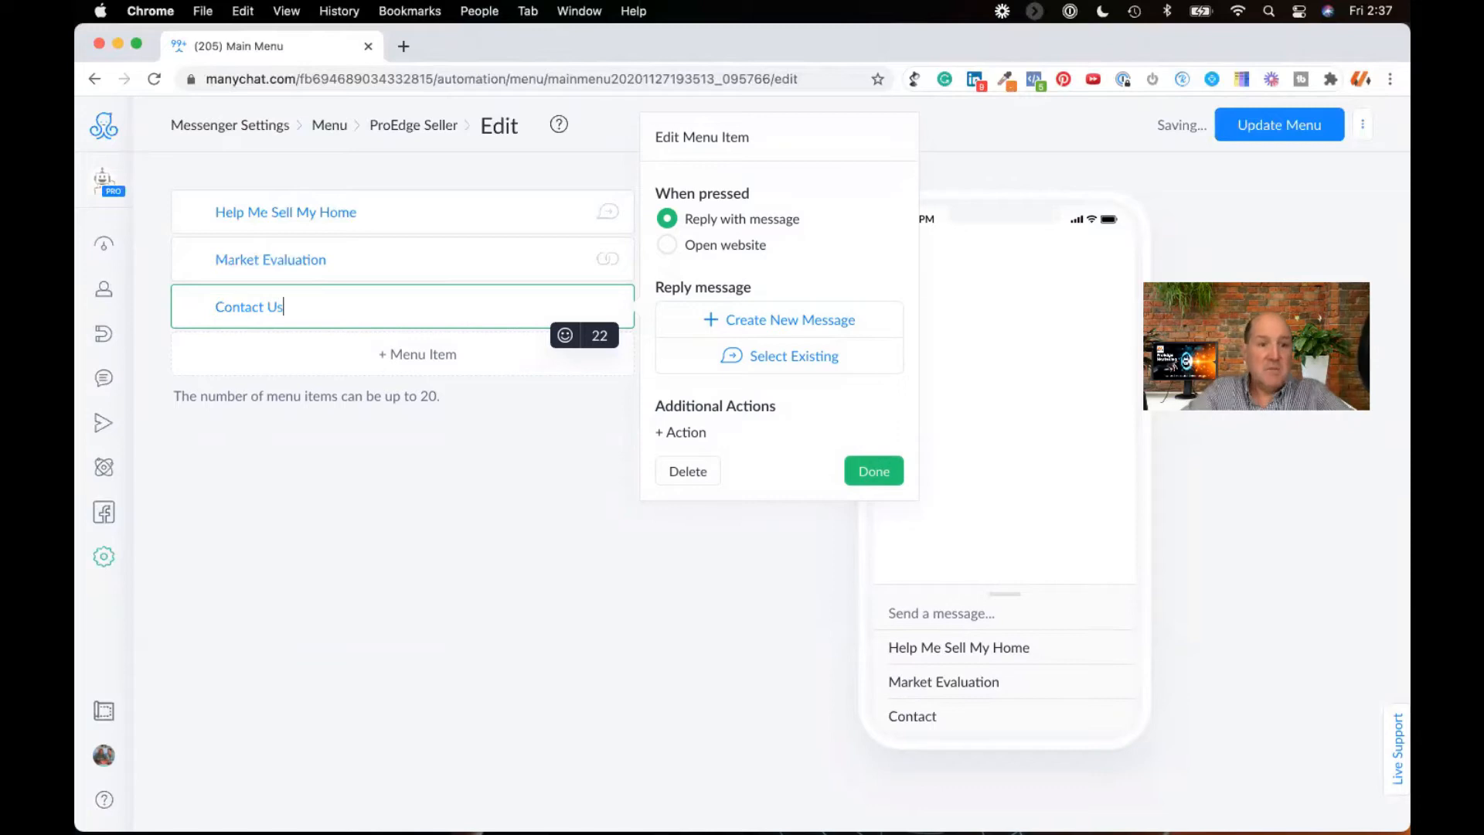
Step: Attach the existing flow "ProEdge - Contact Us" from ProEdge ChatBot 3.0 as the Contact Us item's reply and finish the item
left_click(799, 351)
left_click(824, 431)
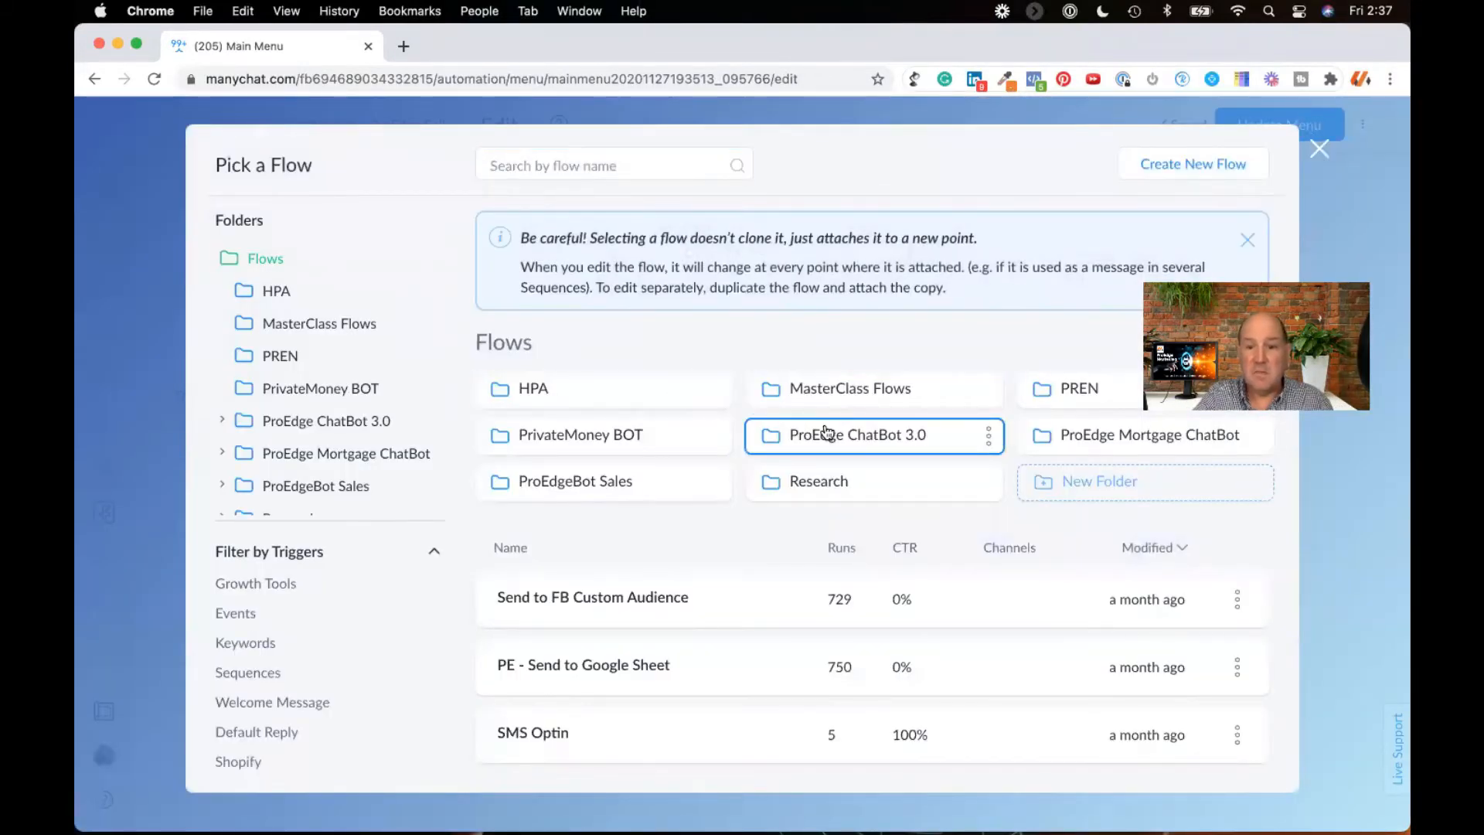
scroll(647, 602, "down", 10)
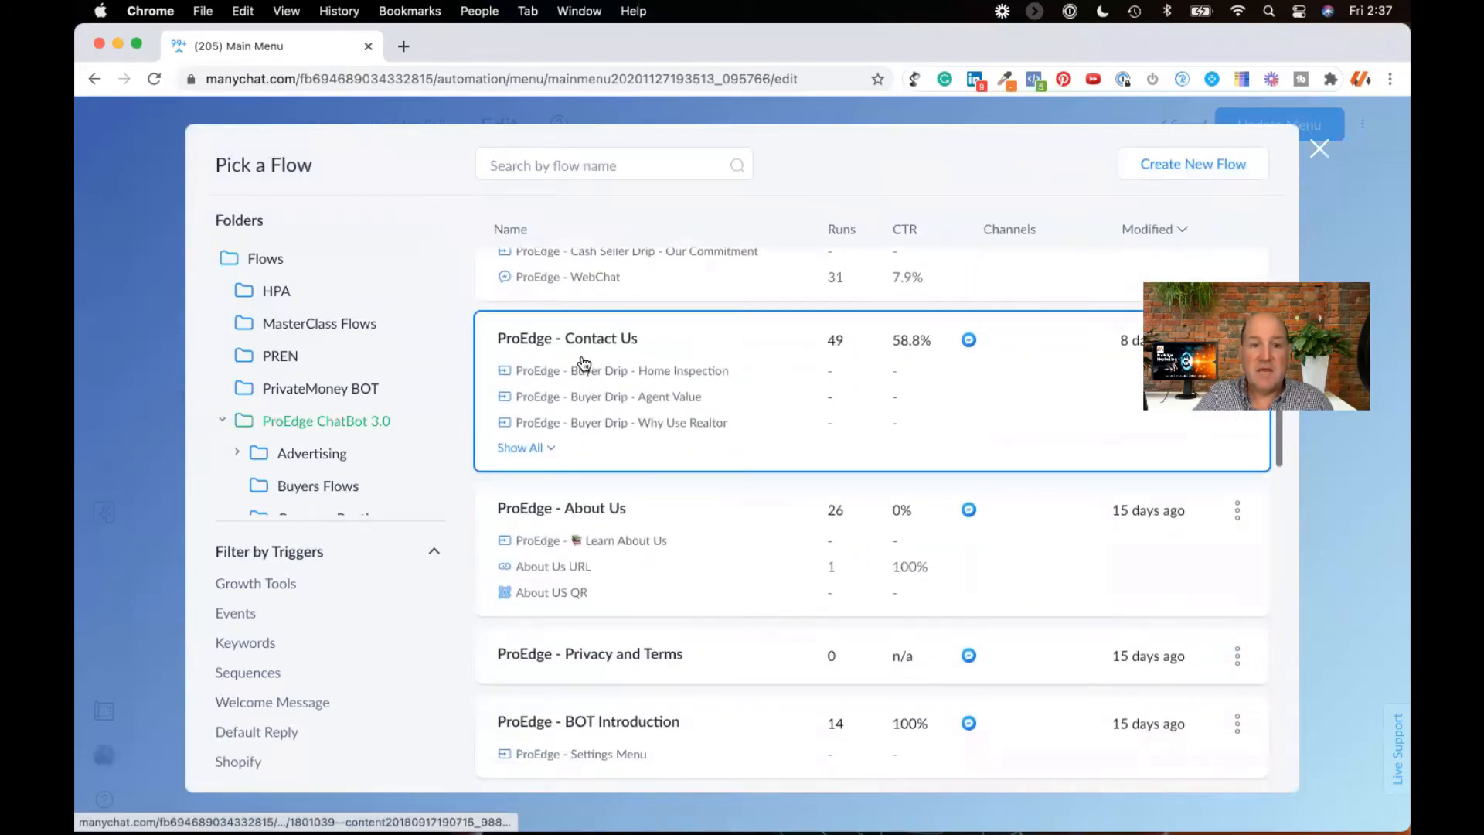
left_click(866, 513)
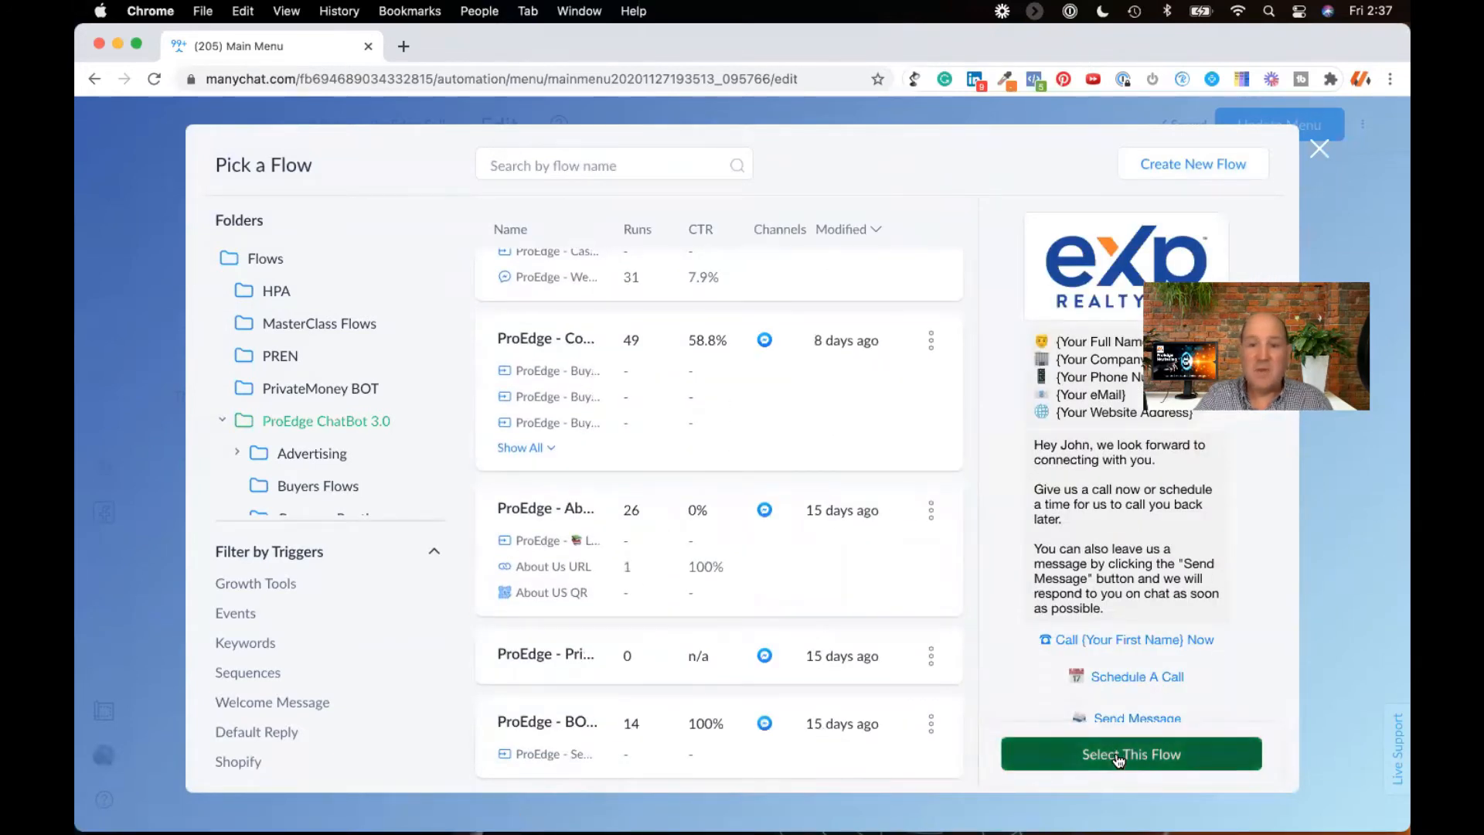
left_click(1118, 757)
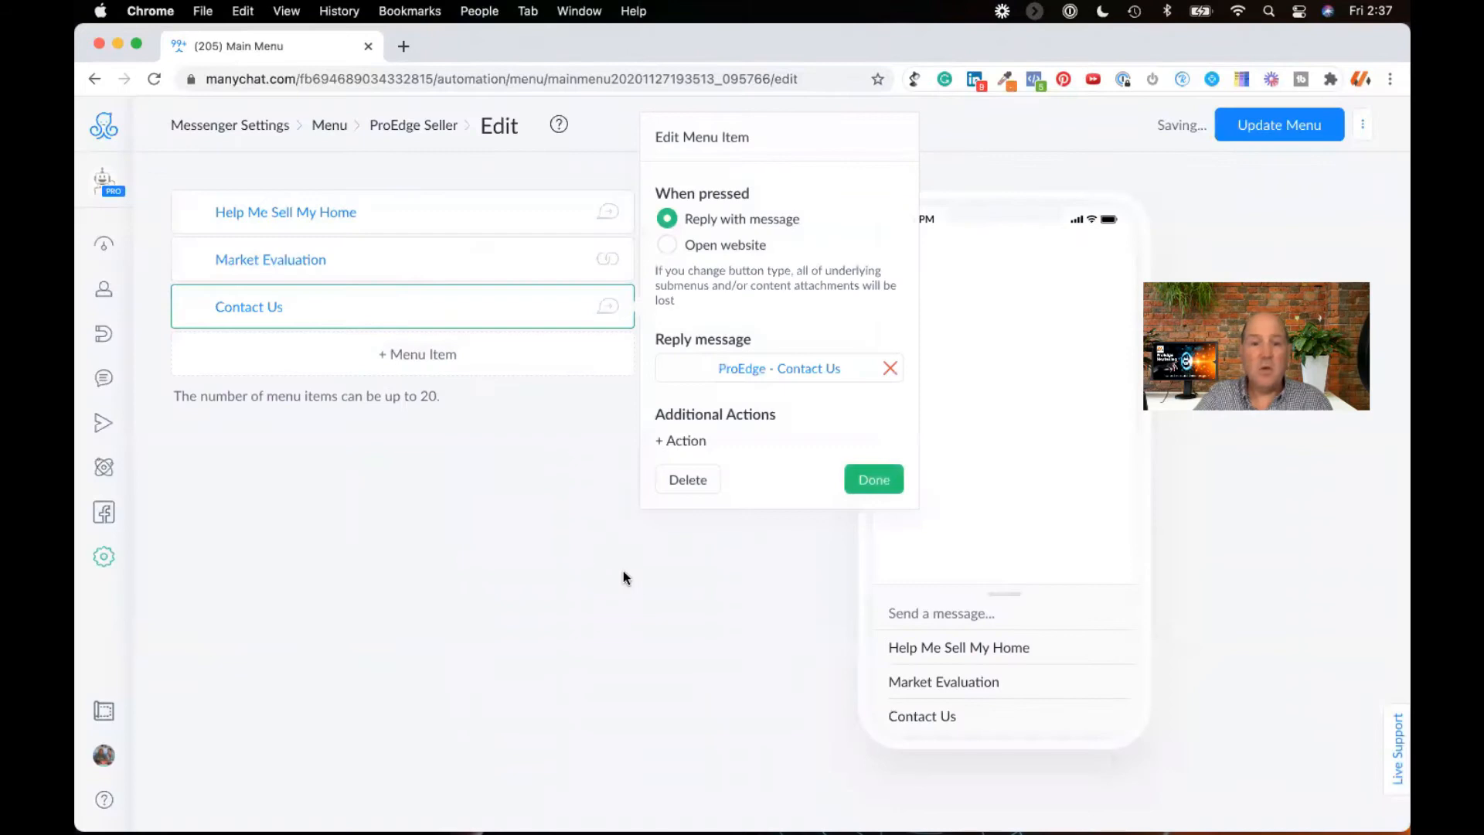
left_click(874, 479)
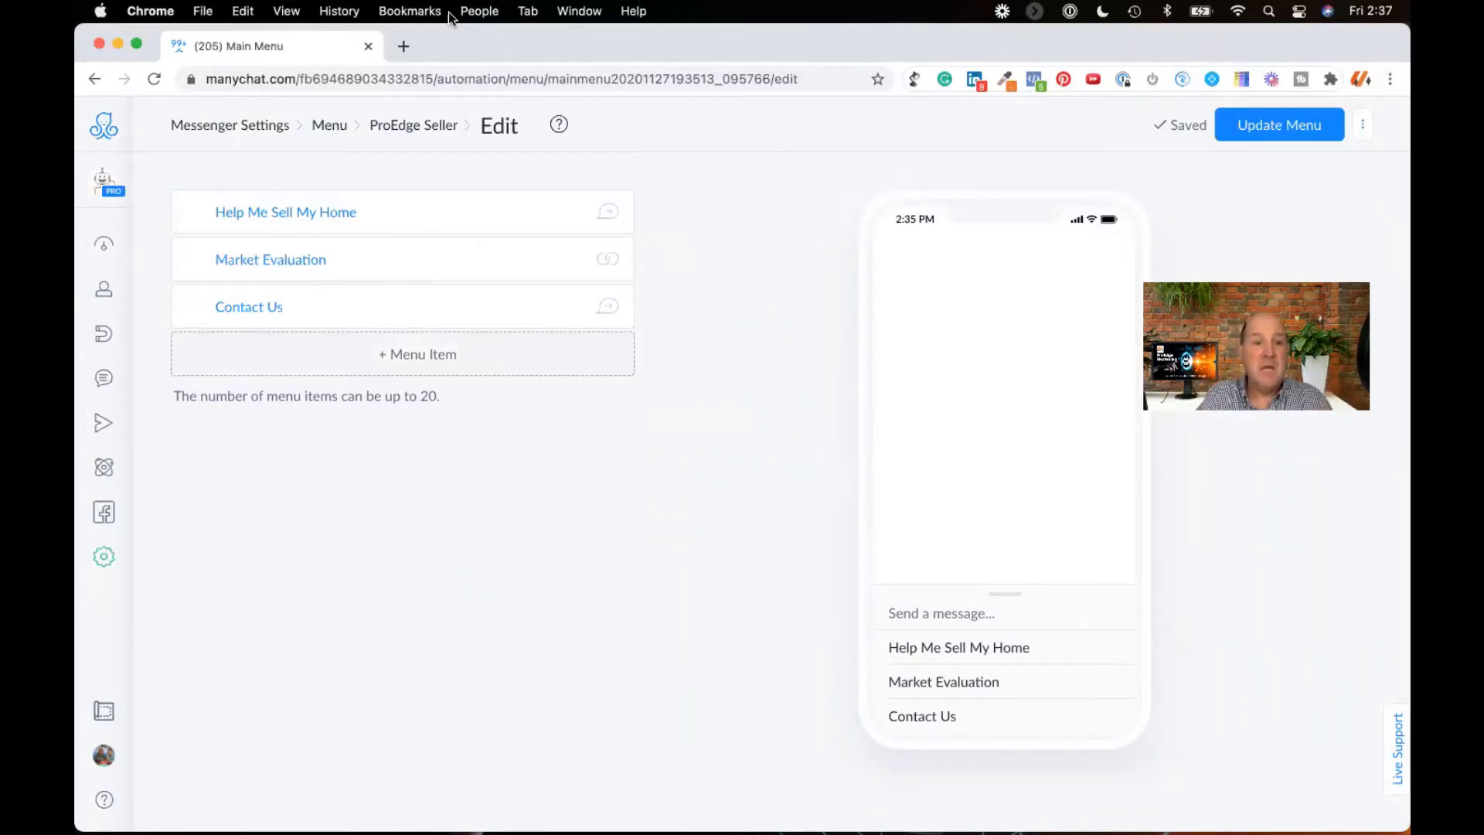
Step: Leave the seller menu and open the flow "ProEdge - I Want to Sell a Property Start" from ProEdge ChatBot 3.0's Seller Flows for editing
left_click(330, 128)
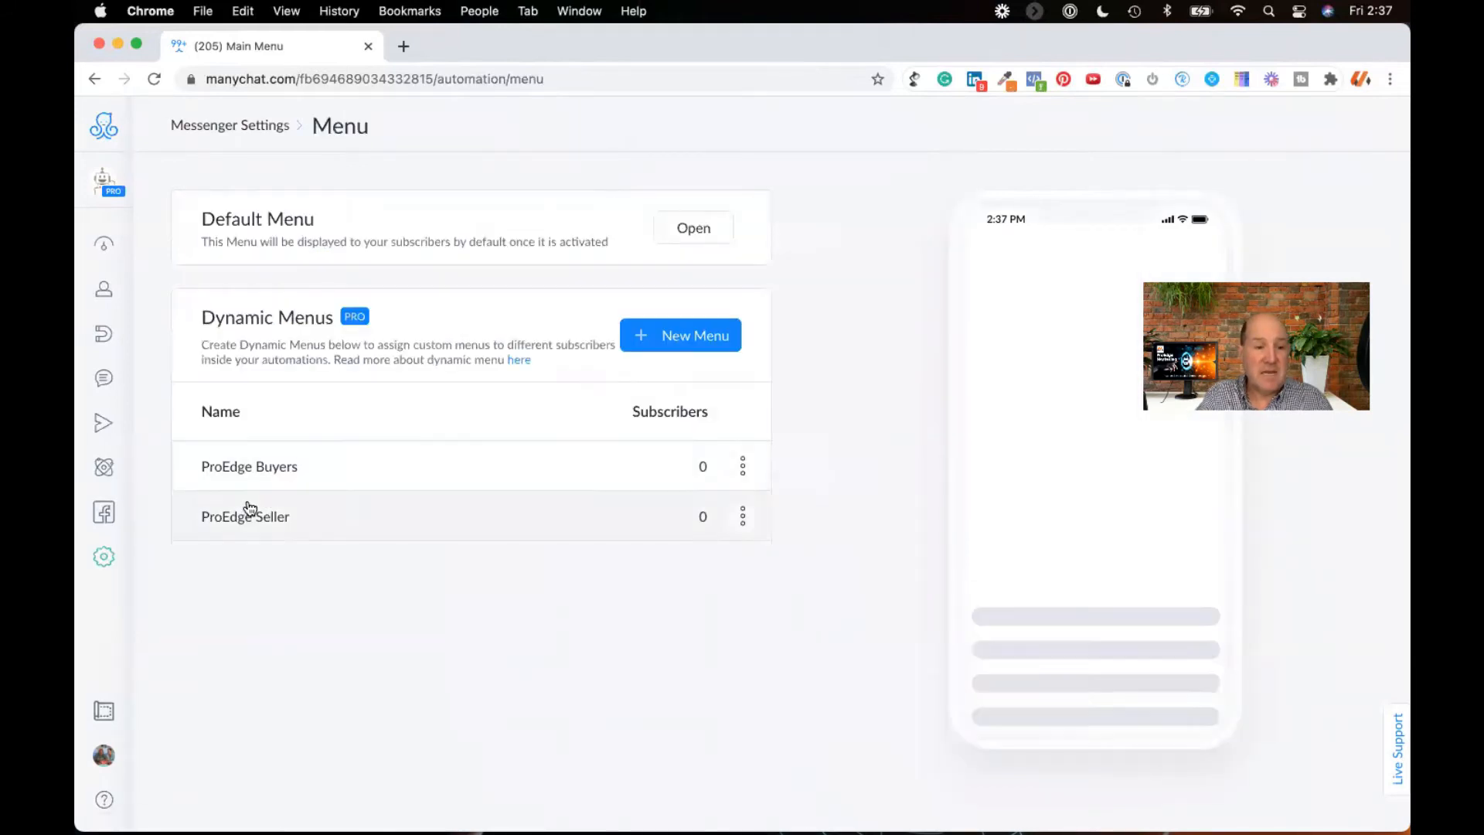
mouse_move(104, 471)
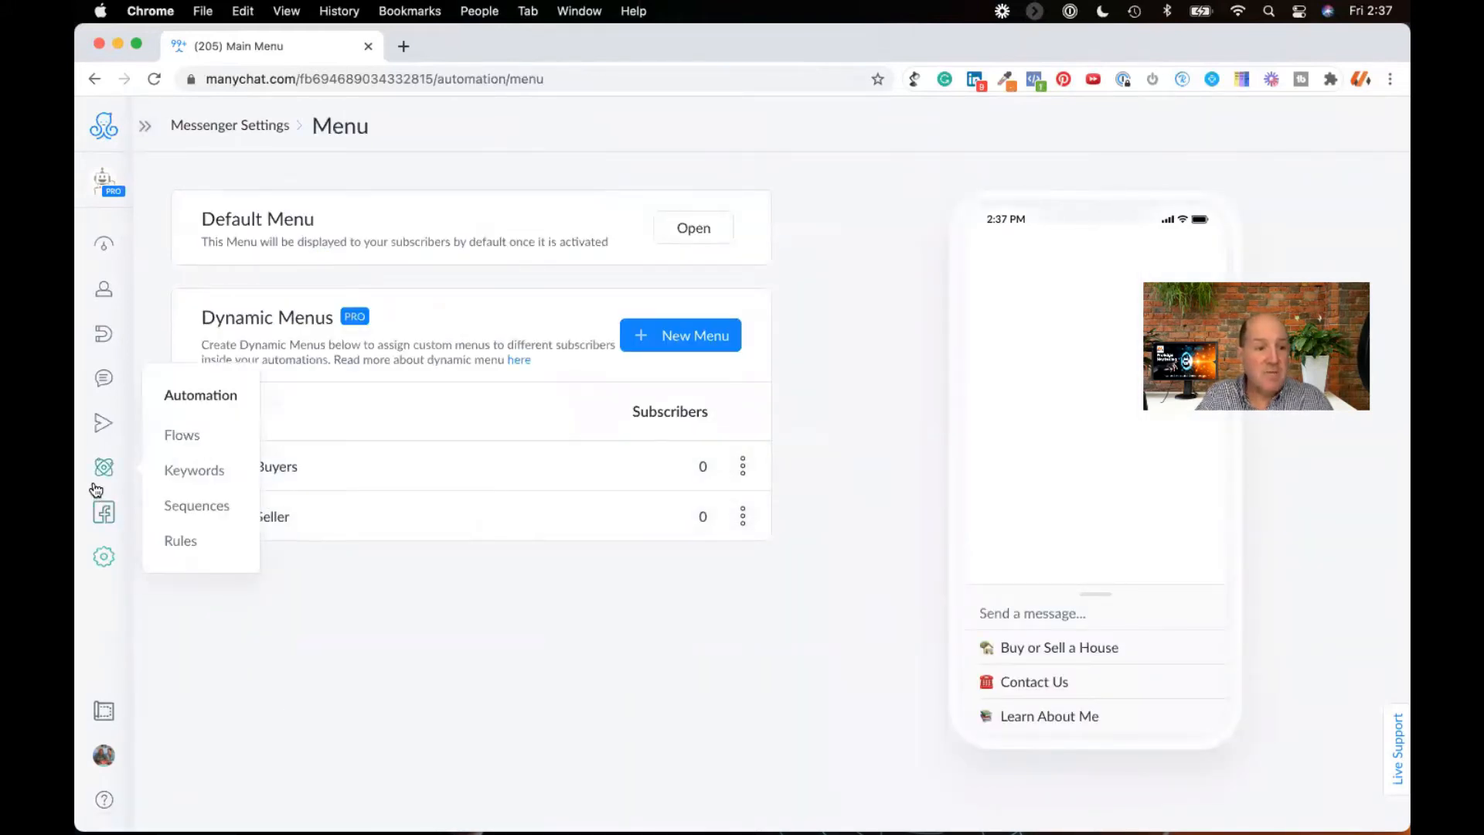
left_click(173, 442)
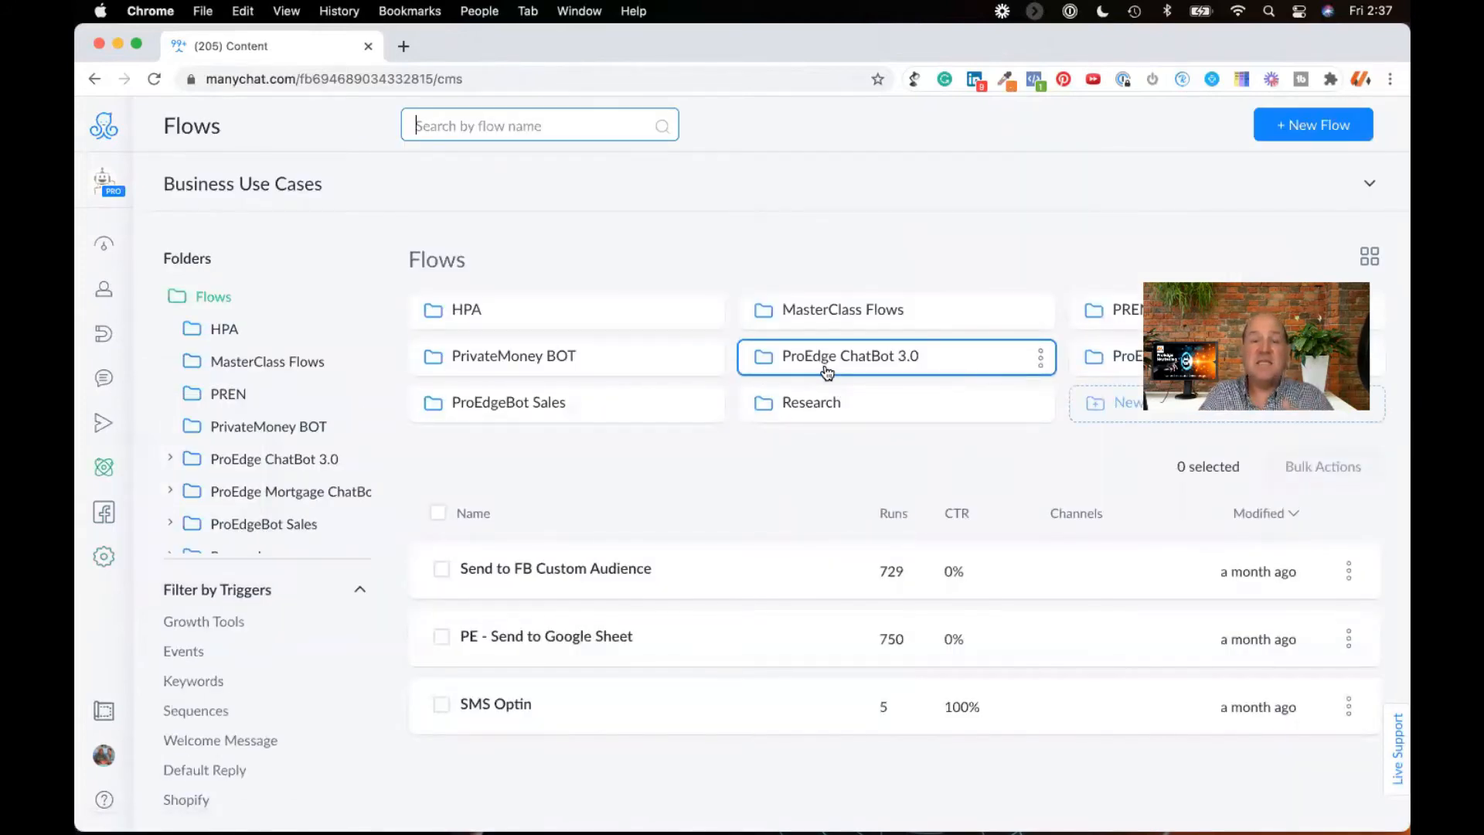
left_click(827, 372)
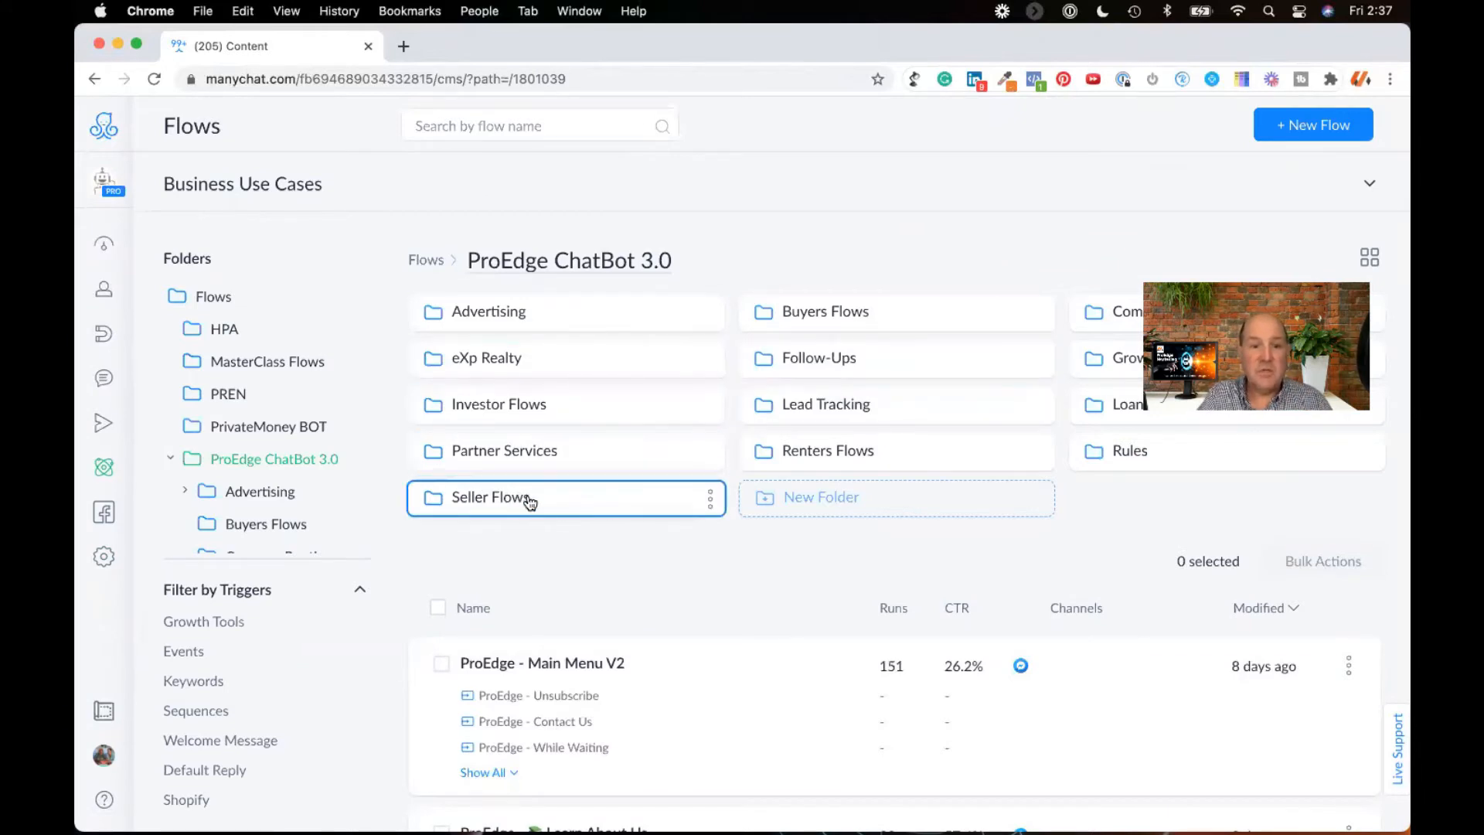
left_click(530, 501)
scroll(530, 502, "down", 6)
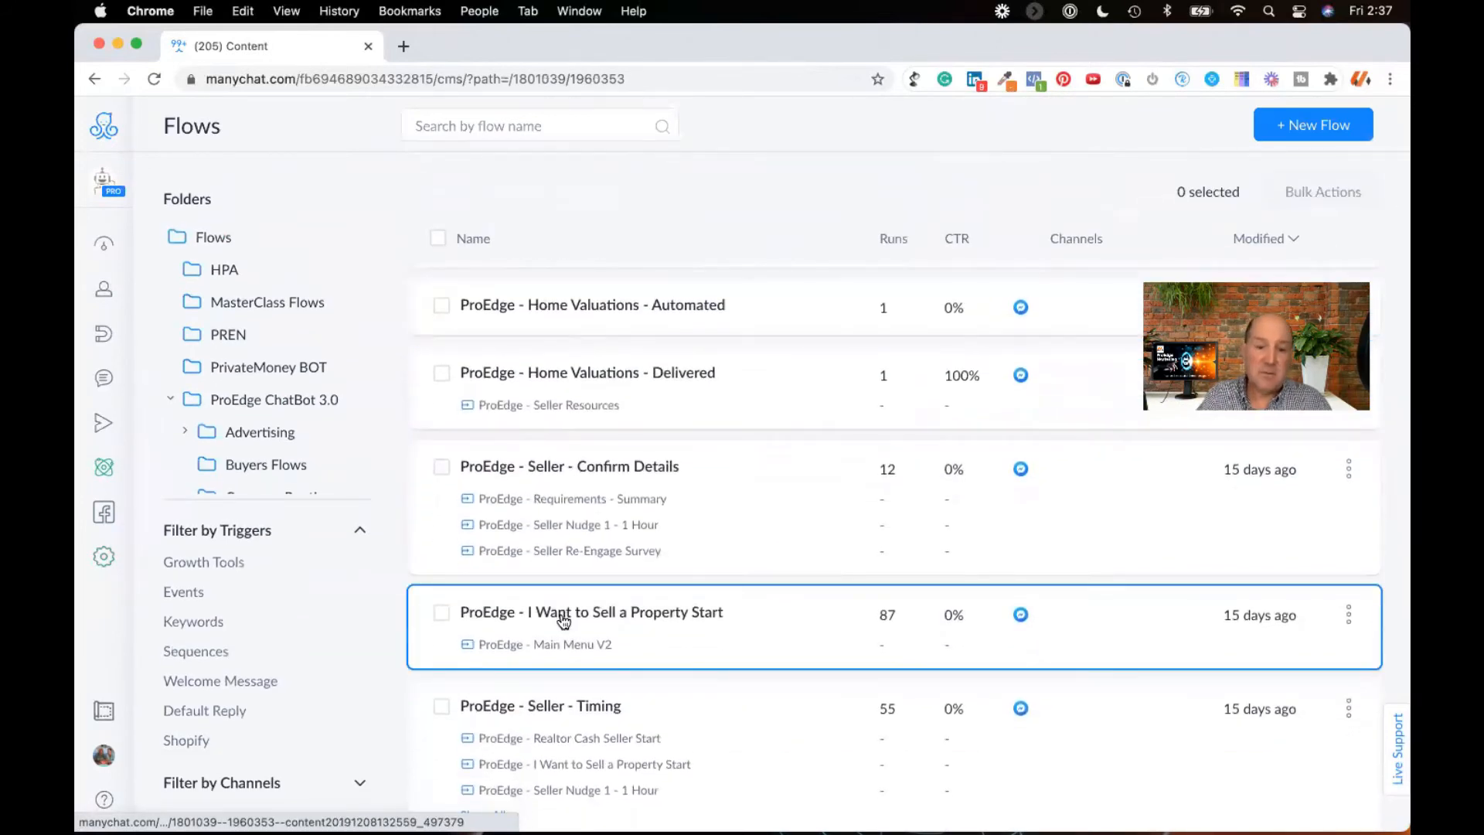
left_click(563, 618)
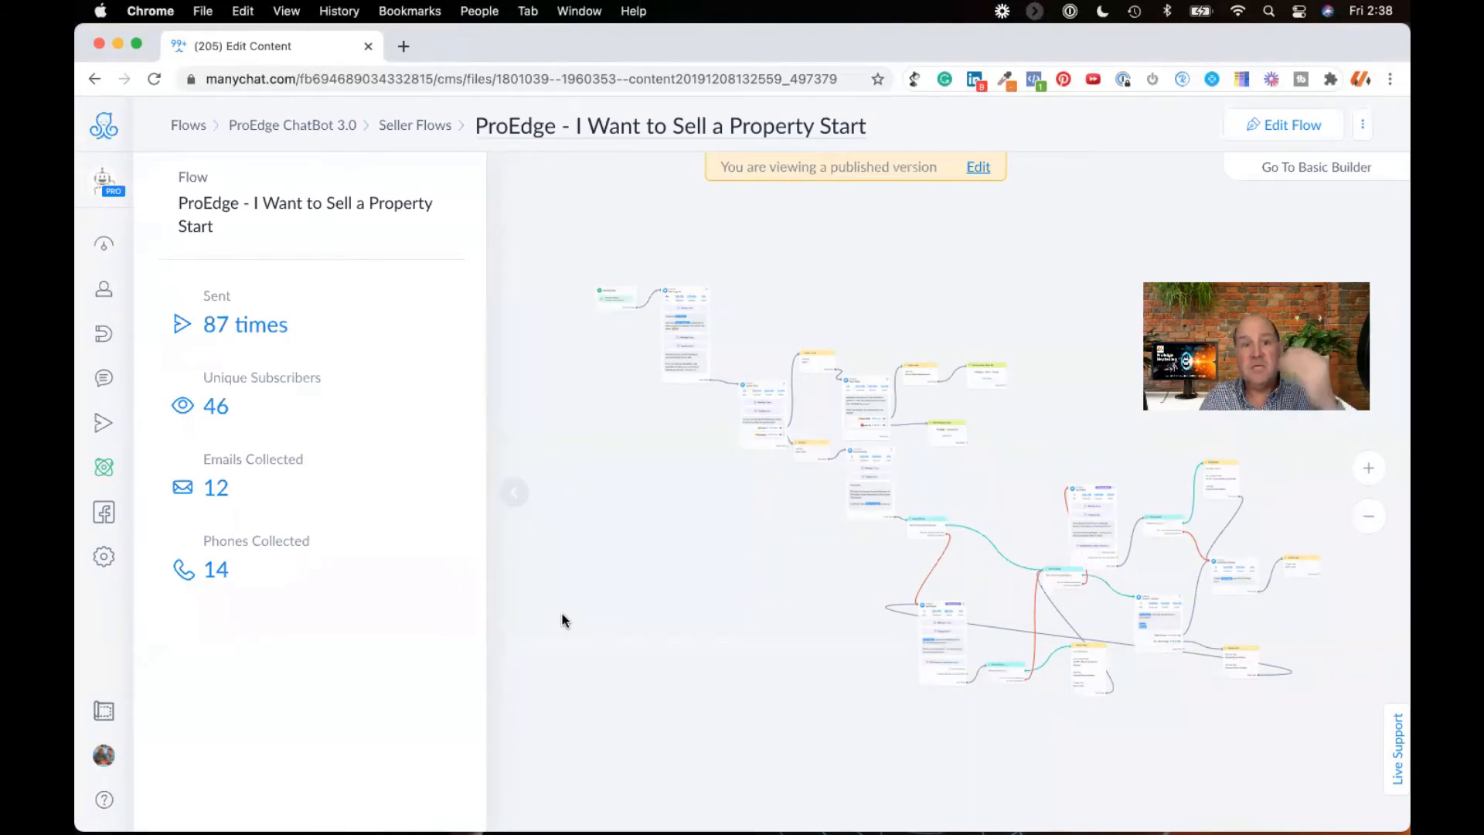
left_click(1275, 133)
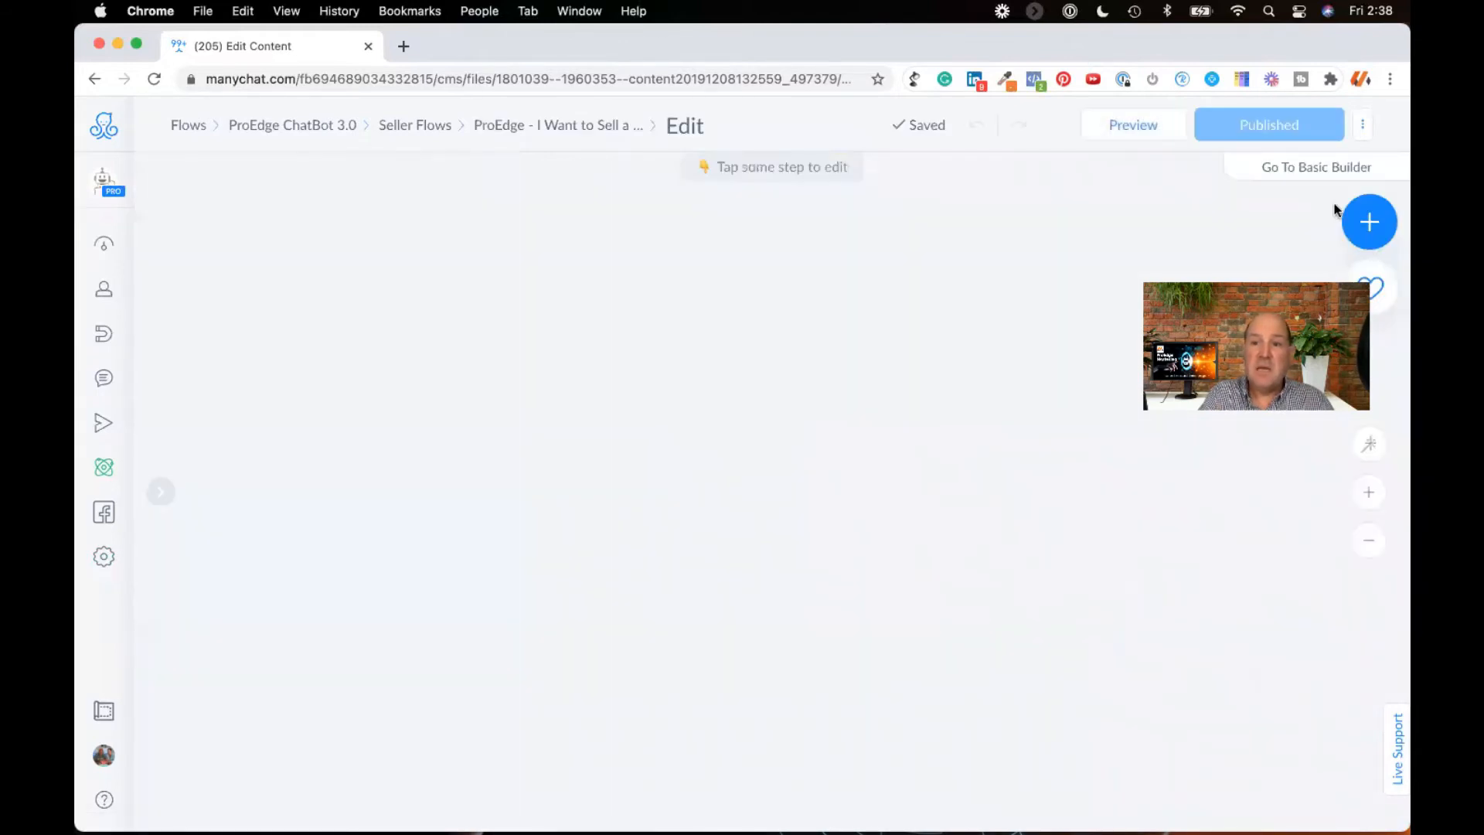
Step: Add a new Actions step to the flow and place it just below the Starting Step
left_click(1370, 223)
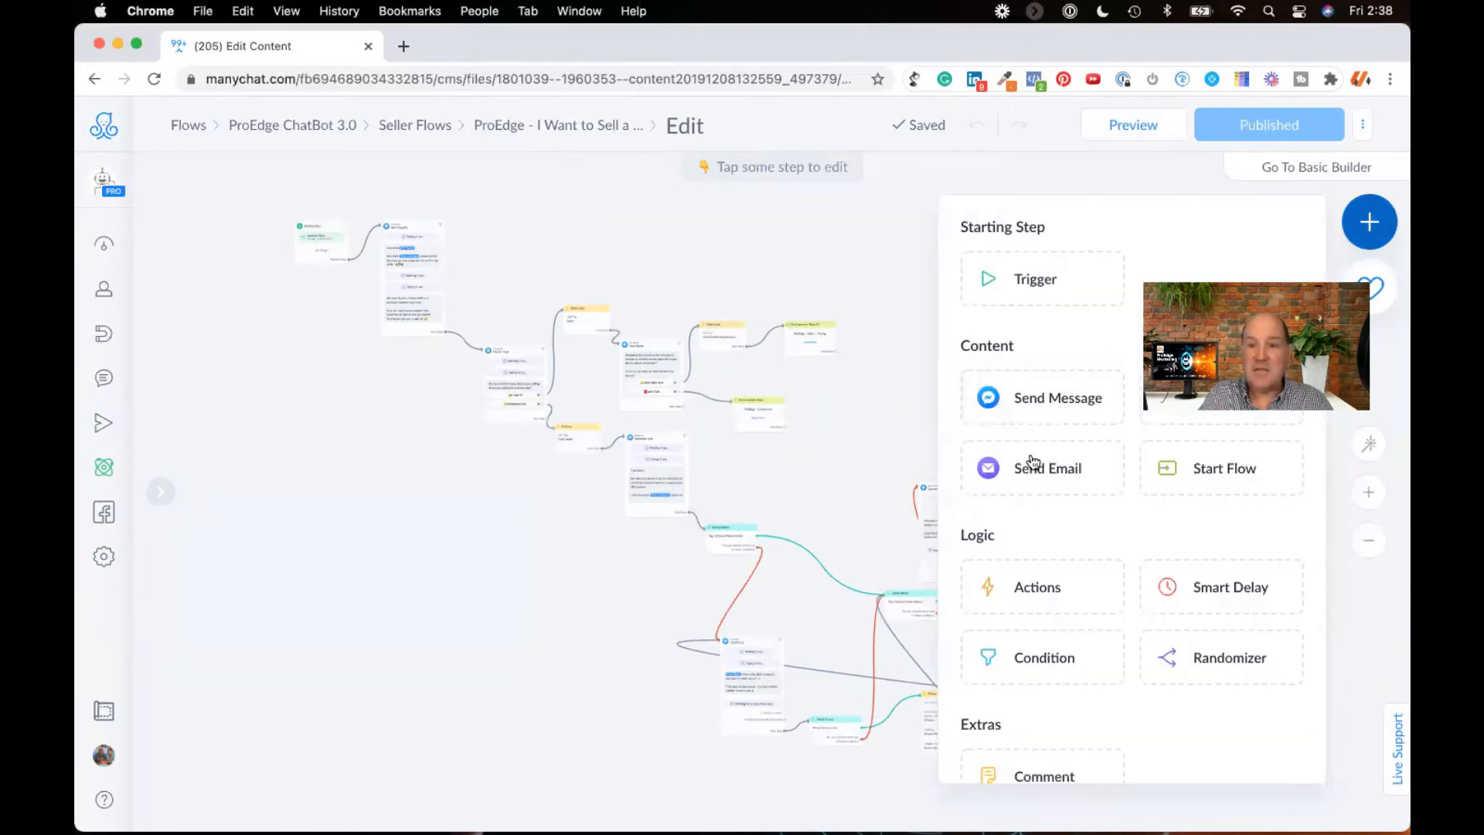
left_click(1037, 597)
left_click_drag(798, 510, 334, 296)
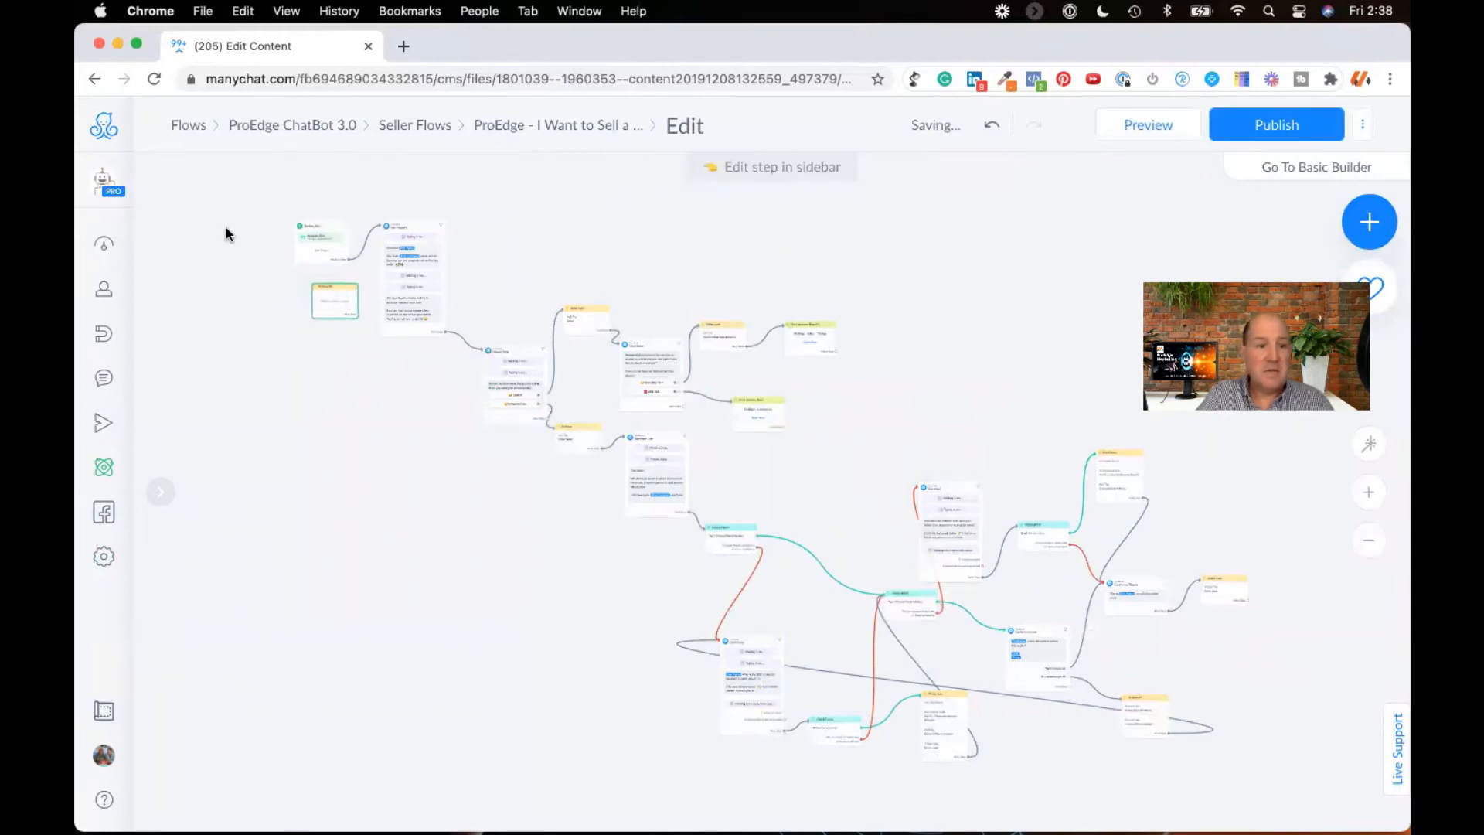
Step: Move the new Actions step between the Starting Step and the Sell Property message, and connect it to both
scroll(225, 234, "up", 3)
scroll(231, 248, "up", 5)
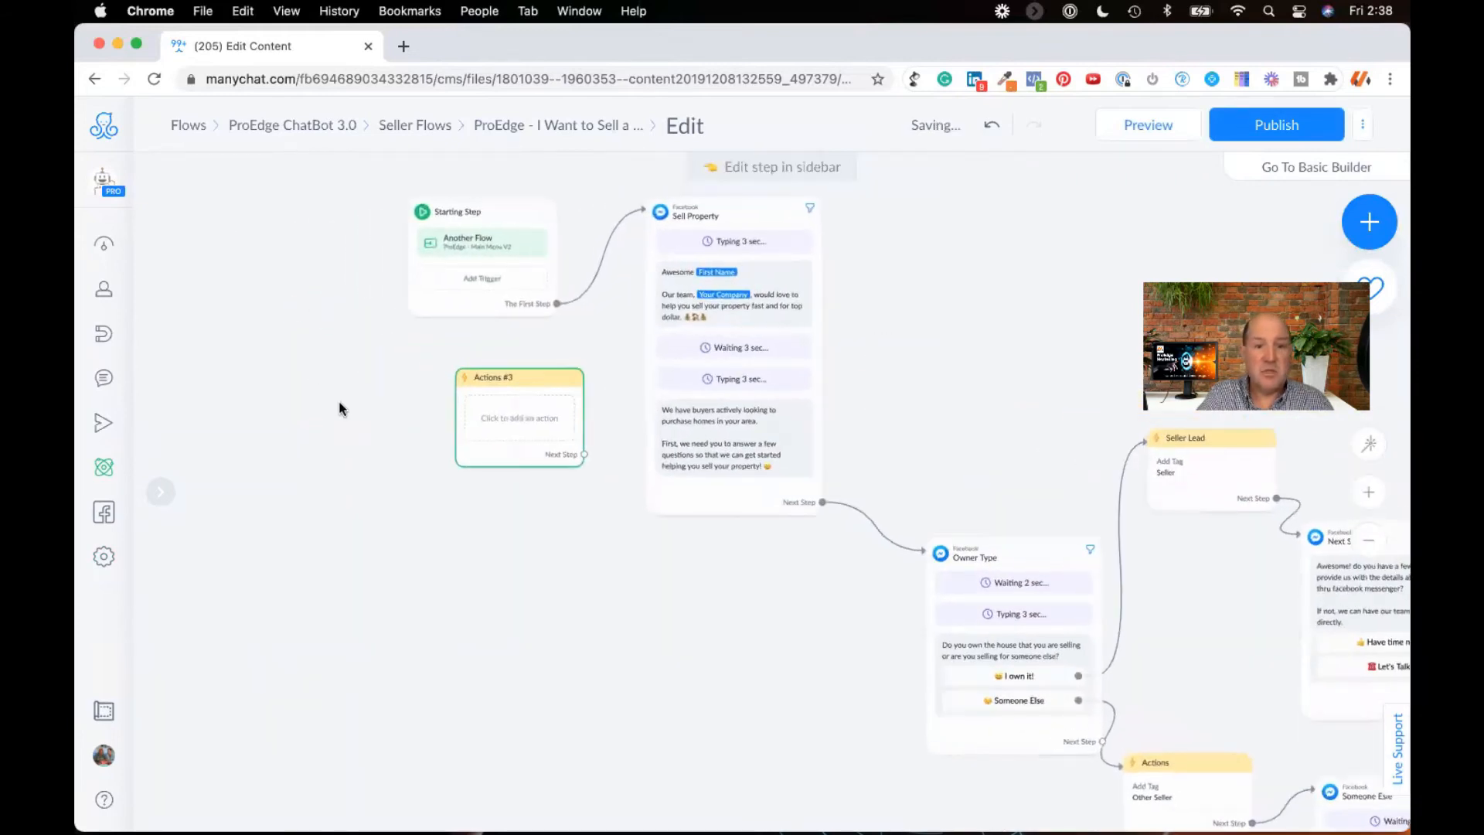
left_click_drag(341, 411, 448, 531)
scroll(430, 463, "up", 3)
left_click_drag(650, 319, 408, 307)
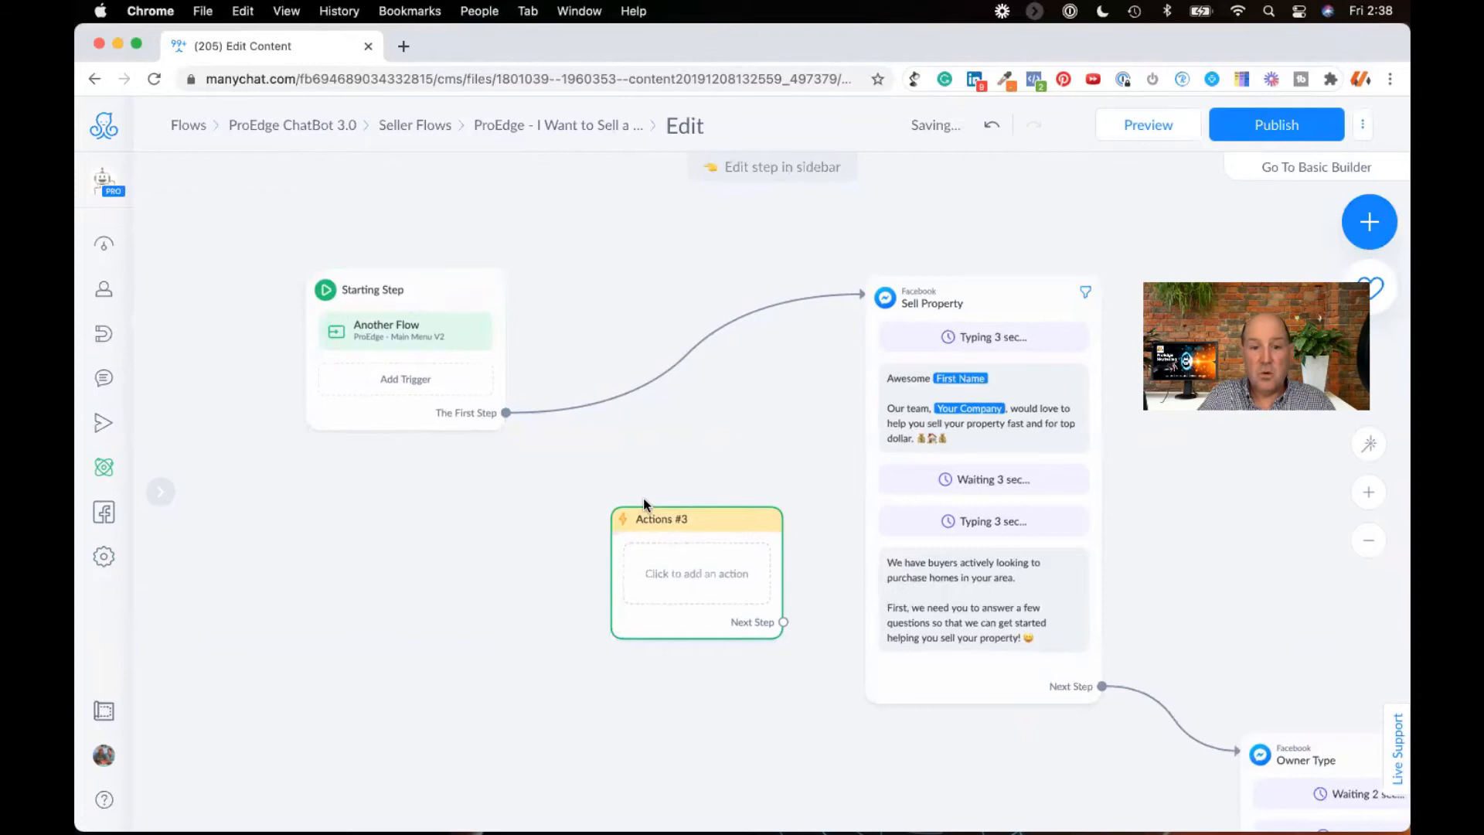
left_click_drag(693, 528, 669, 332)
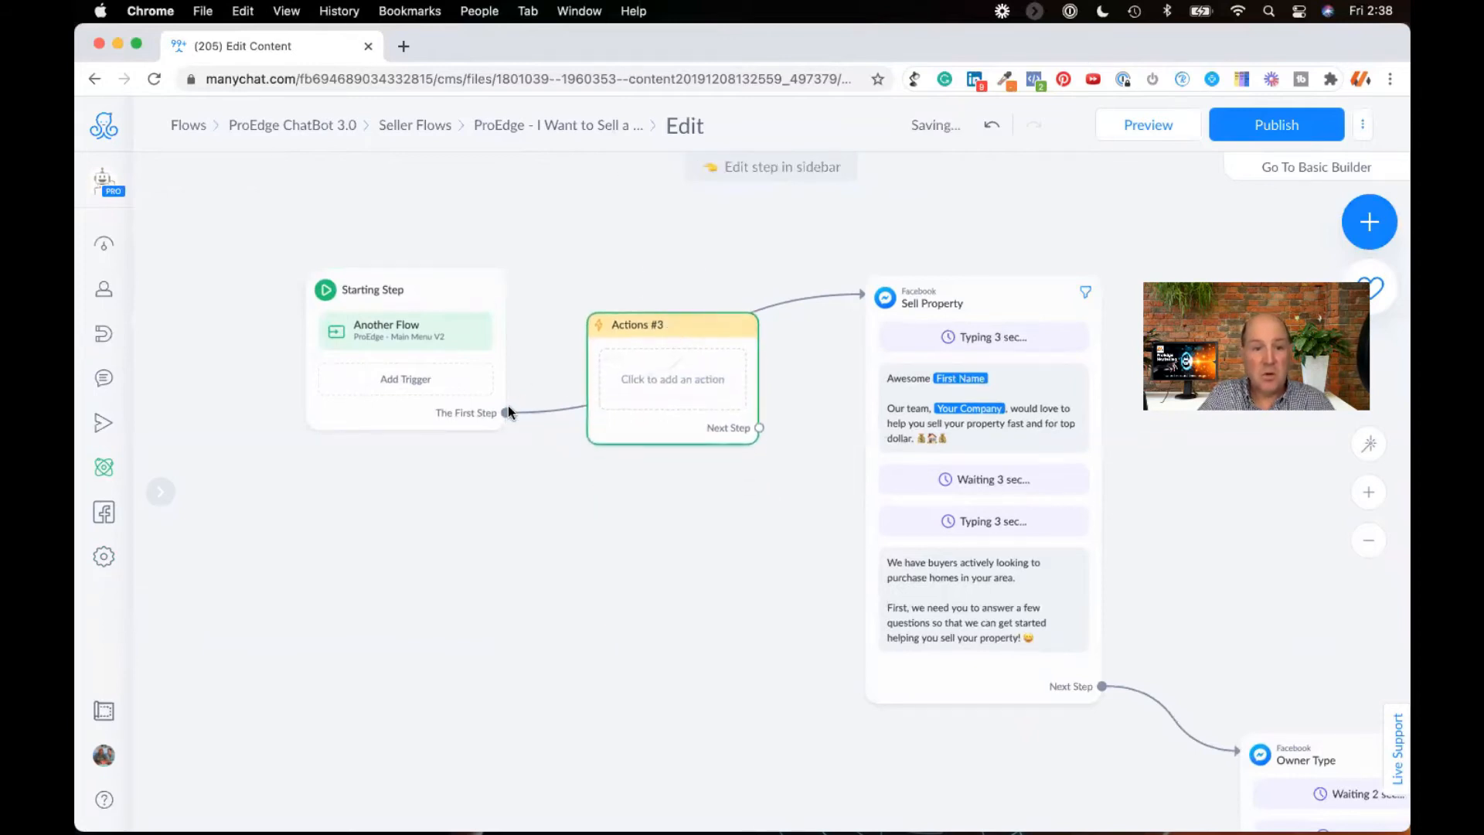
left_click_drag(507, 412, 622, 348)
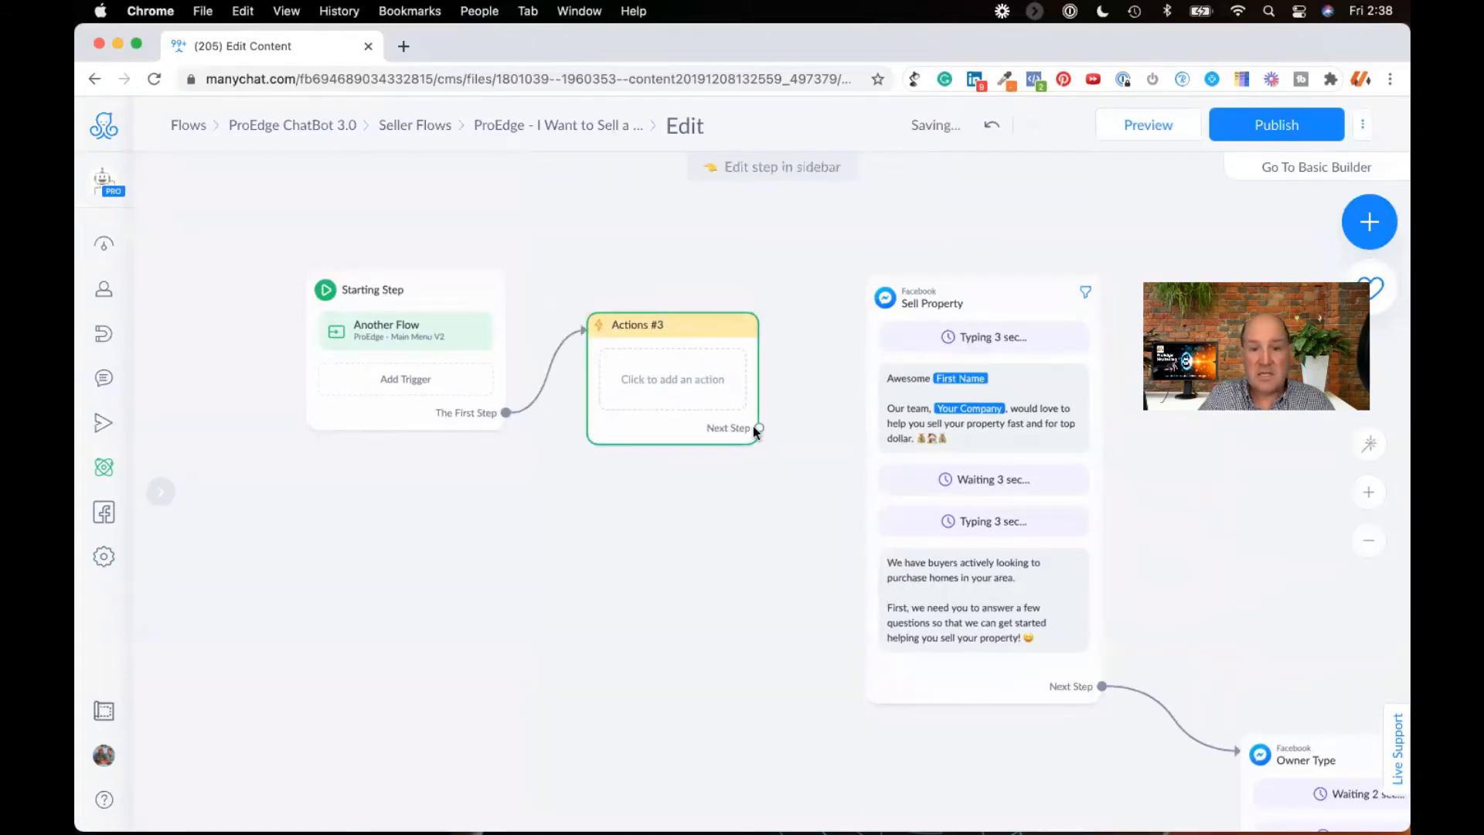
left_click_drag(758, 427, 889, 305)
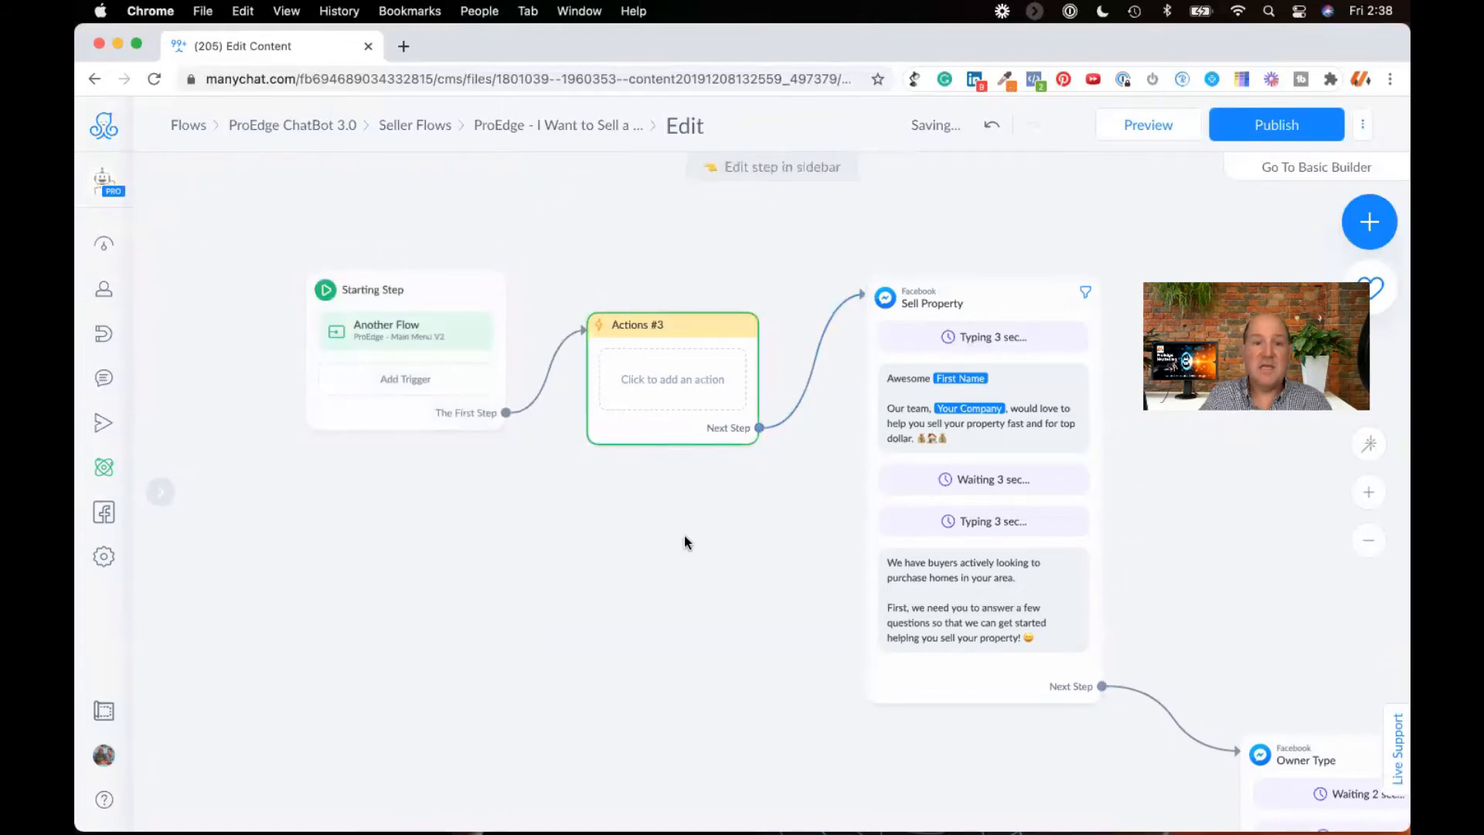
Step: Add an Add Tag action with the existing tag "Seller" to the new Actions step
left_click(672, 335)
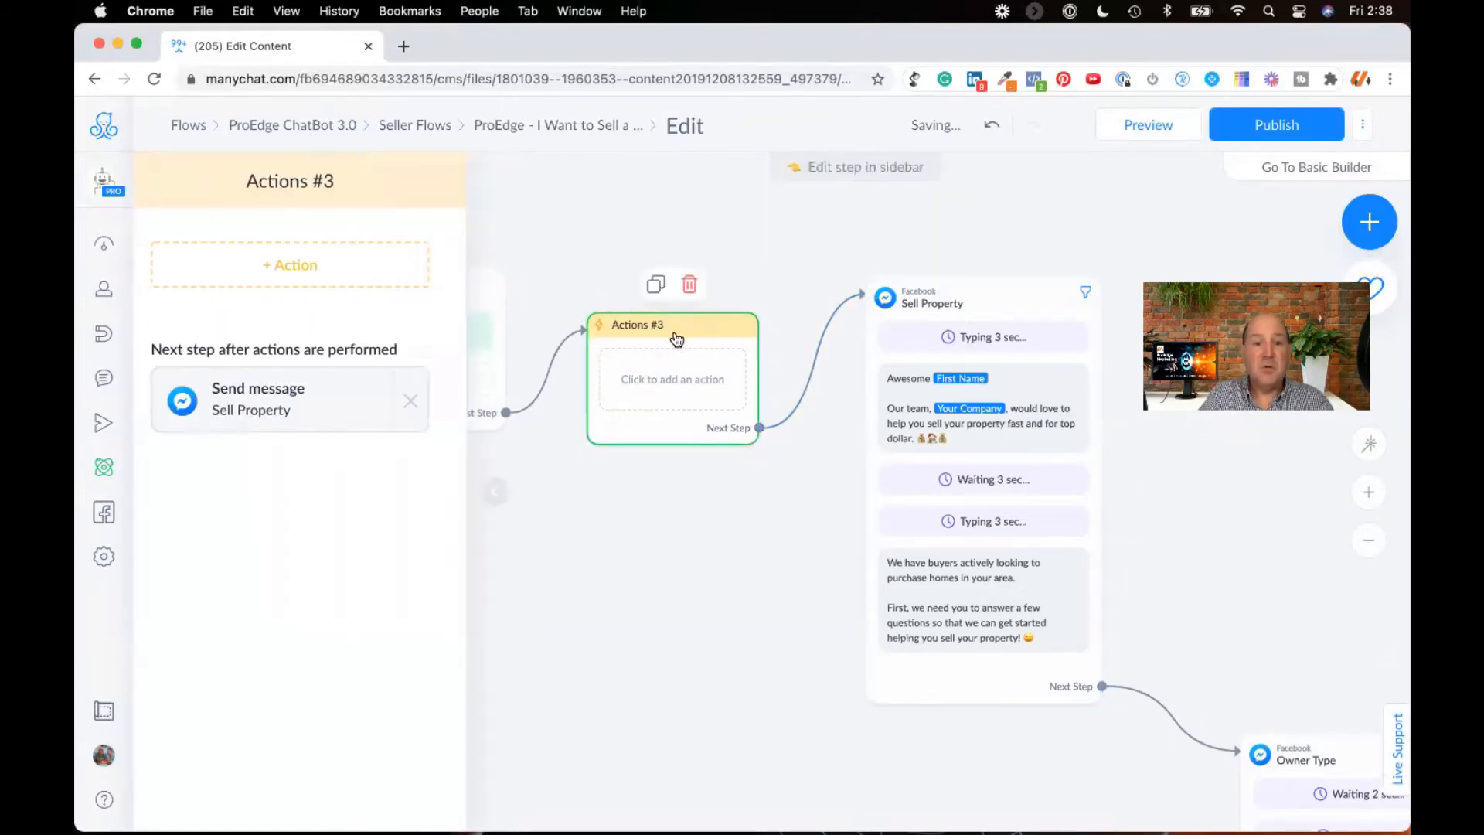
left_click(343, 272)
left_click(305, 302)
key("Down")
type("Seller")
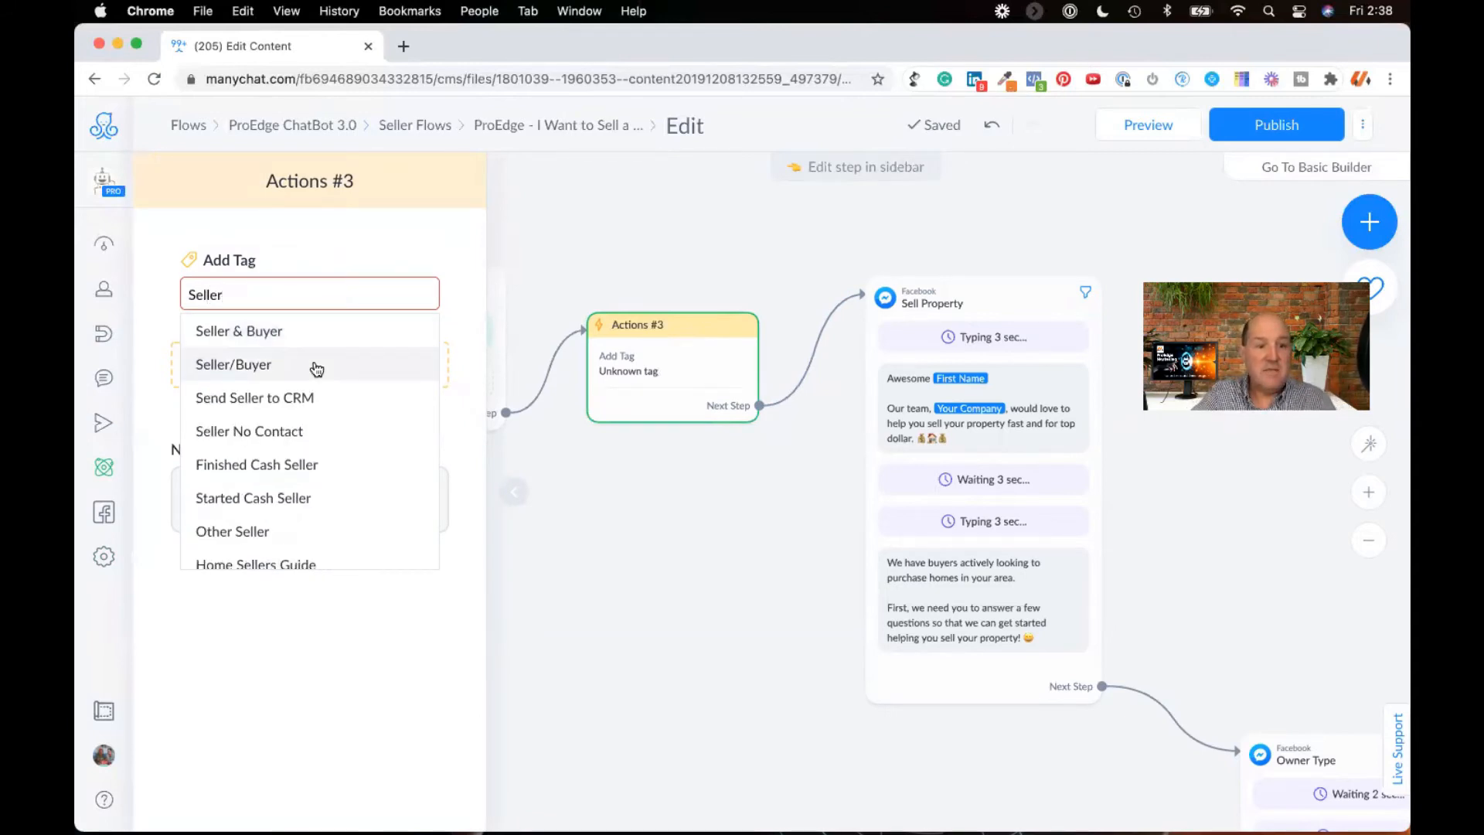
scroll(305, 391, "down", 5)
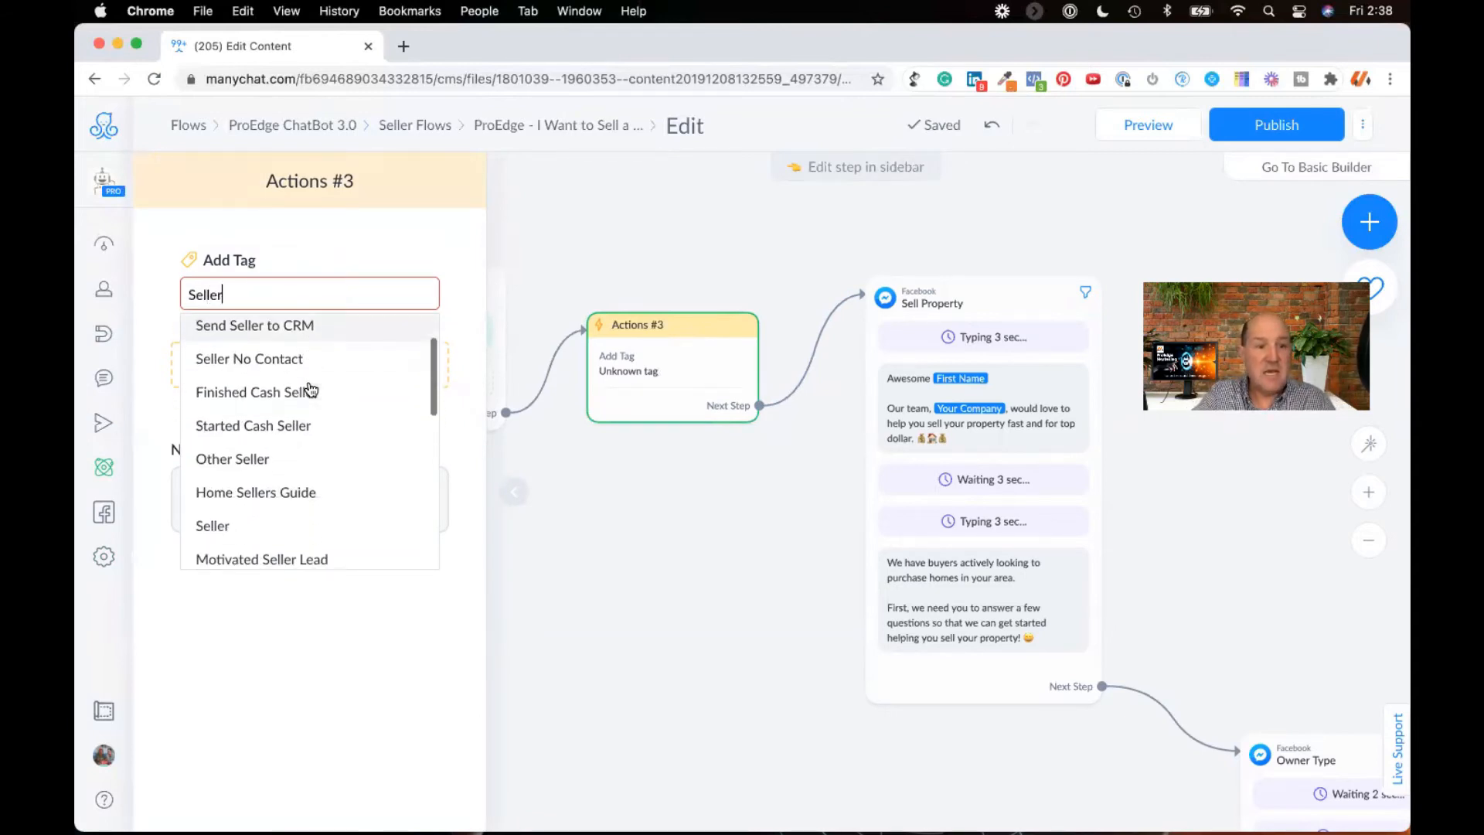
left_click(216, 430)
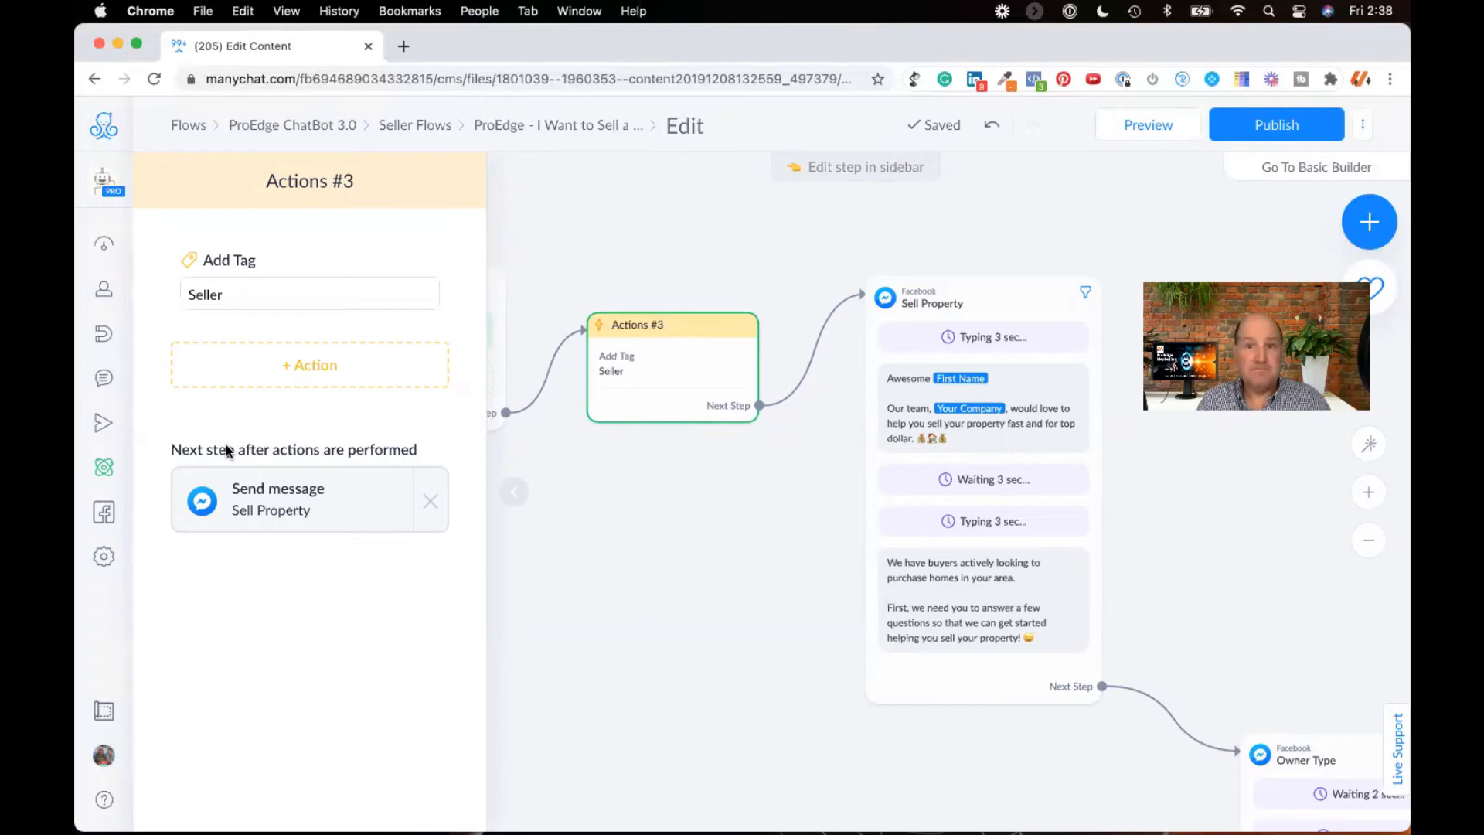
Step: Add a Change Menu action that switches to the ProEdge Seller menu, and publish the flow
left_click(280, 365)
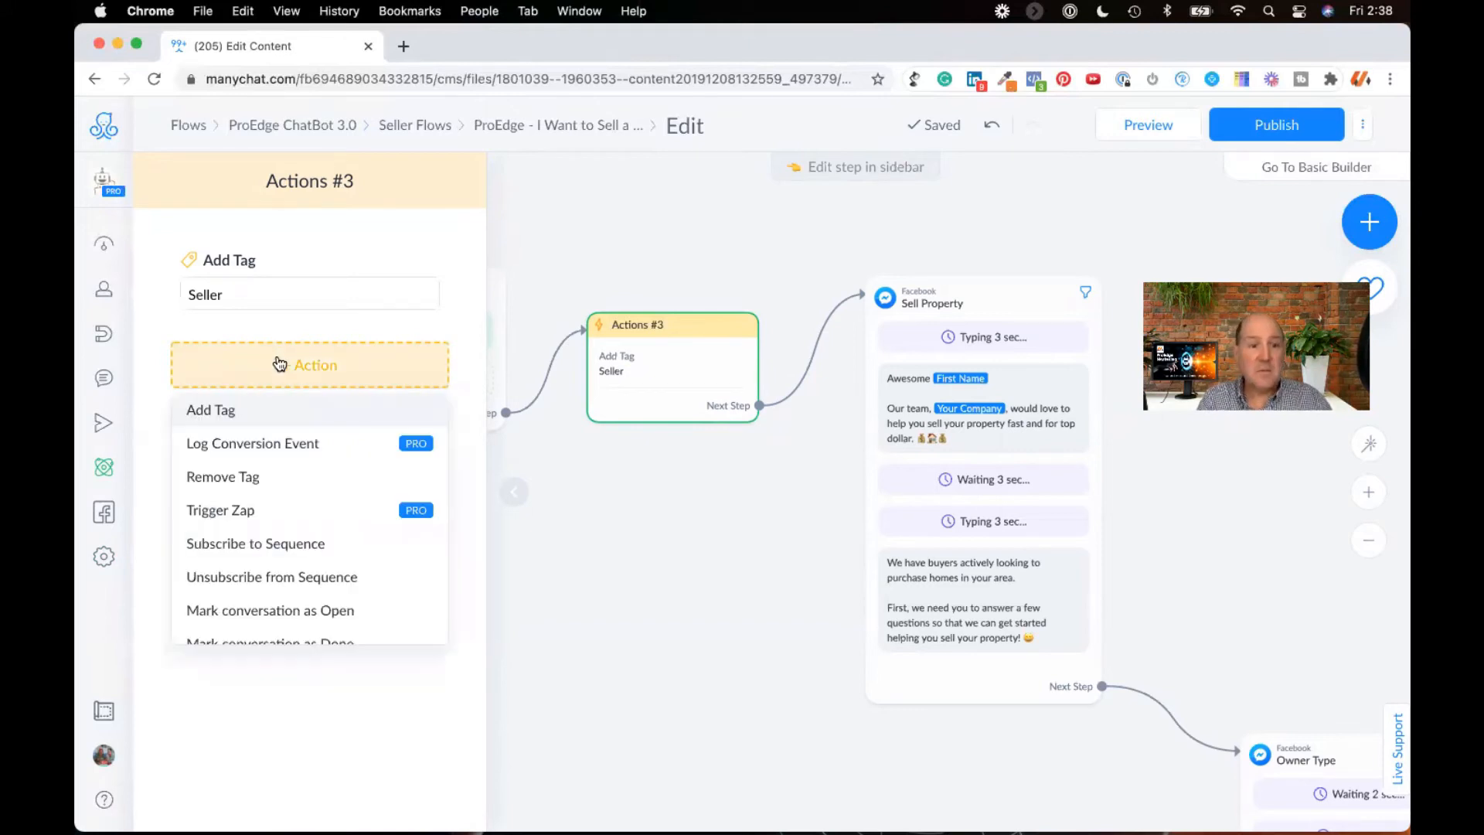
scroll(278, 476, "down", 10)
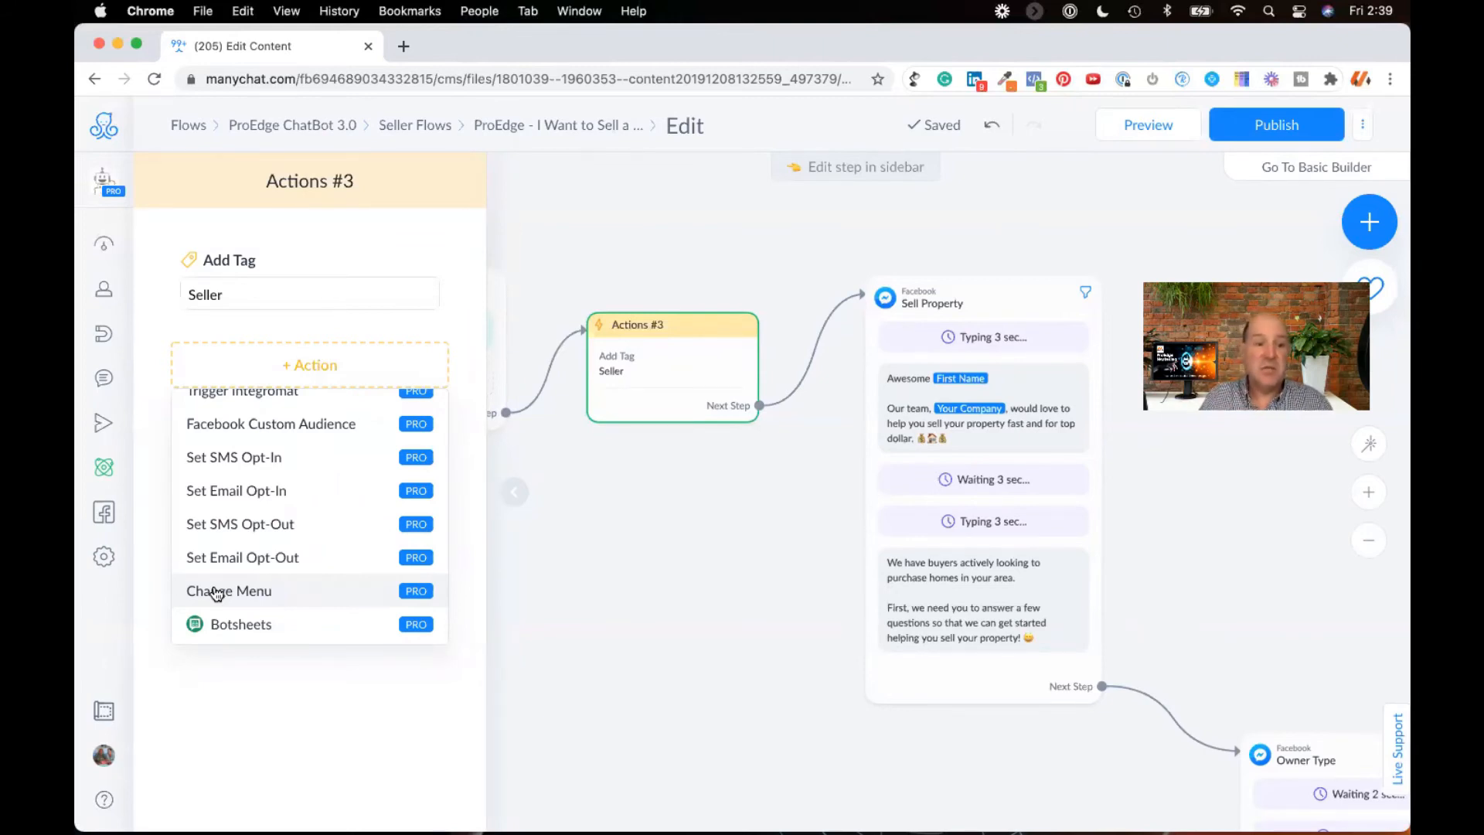
left_click(217, 592)
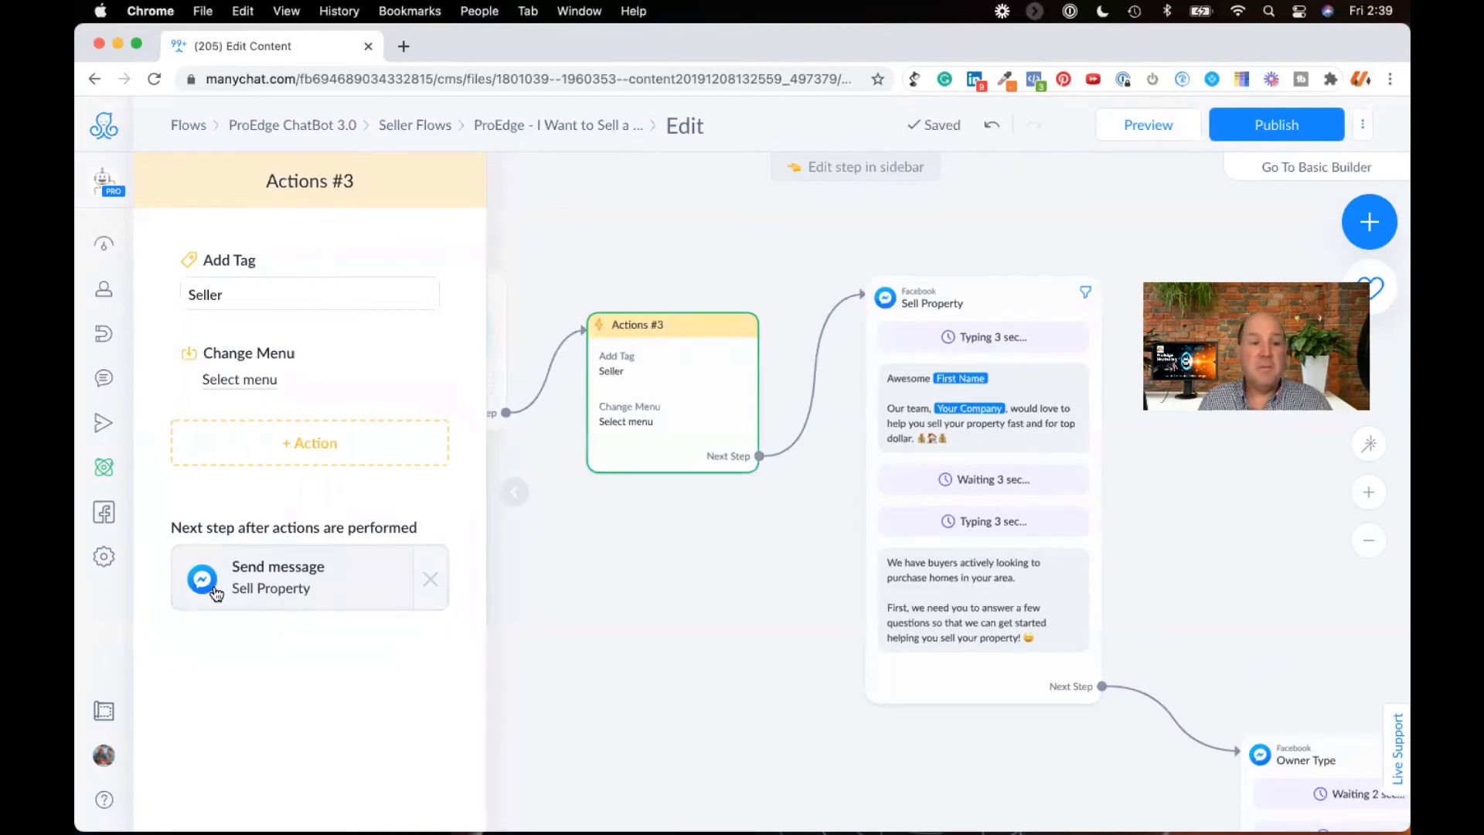
left_click(234, 379)
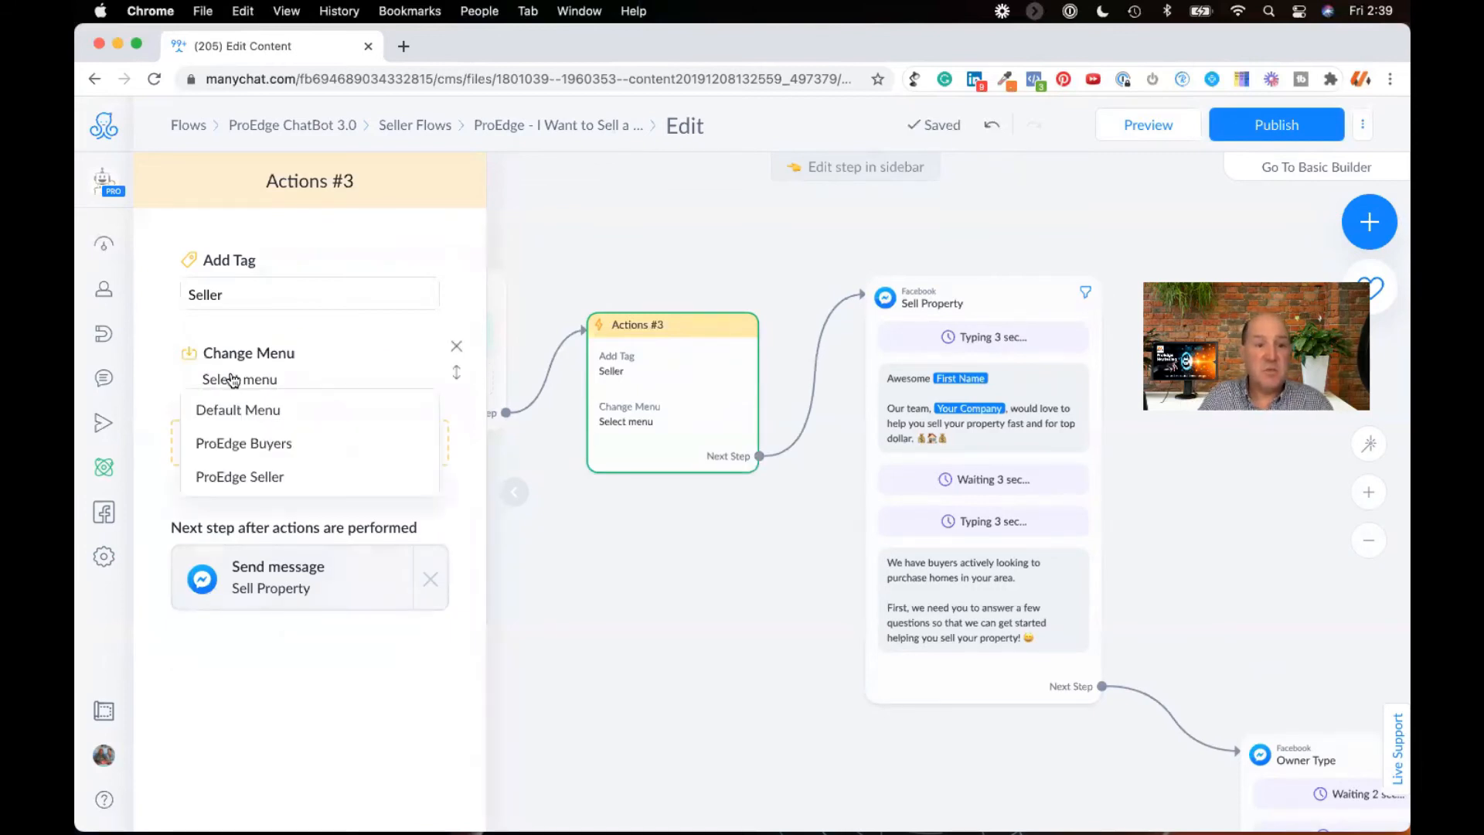
left_click(259, 473)
left_click(634, 592)
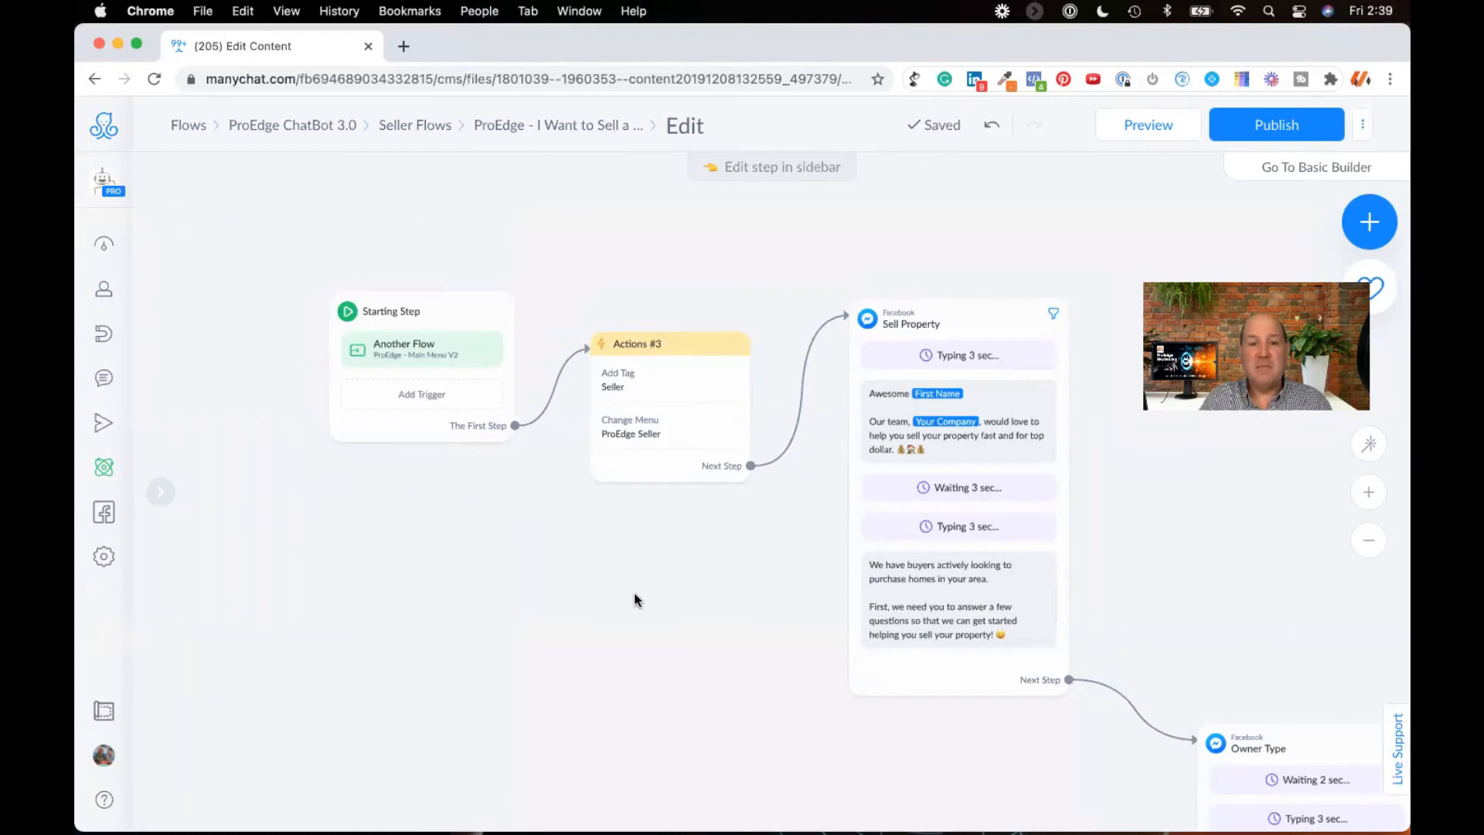
left_click(1265, 136)
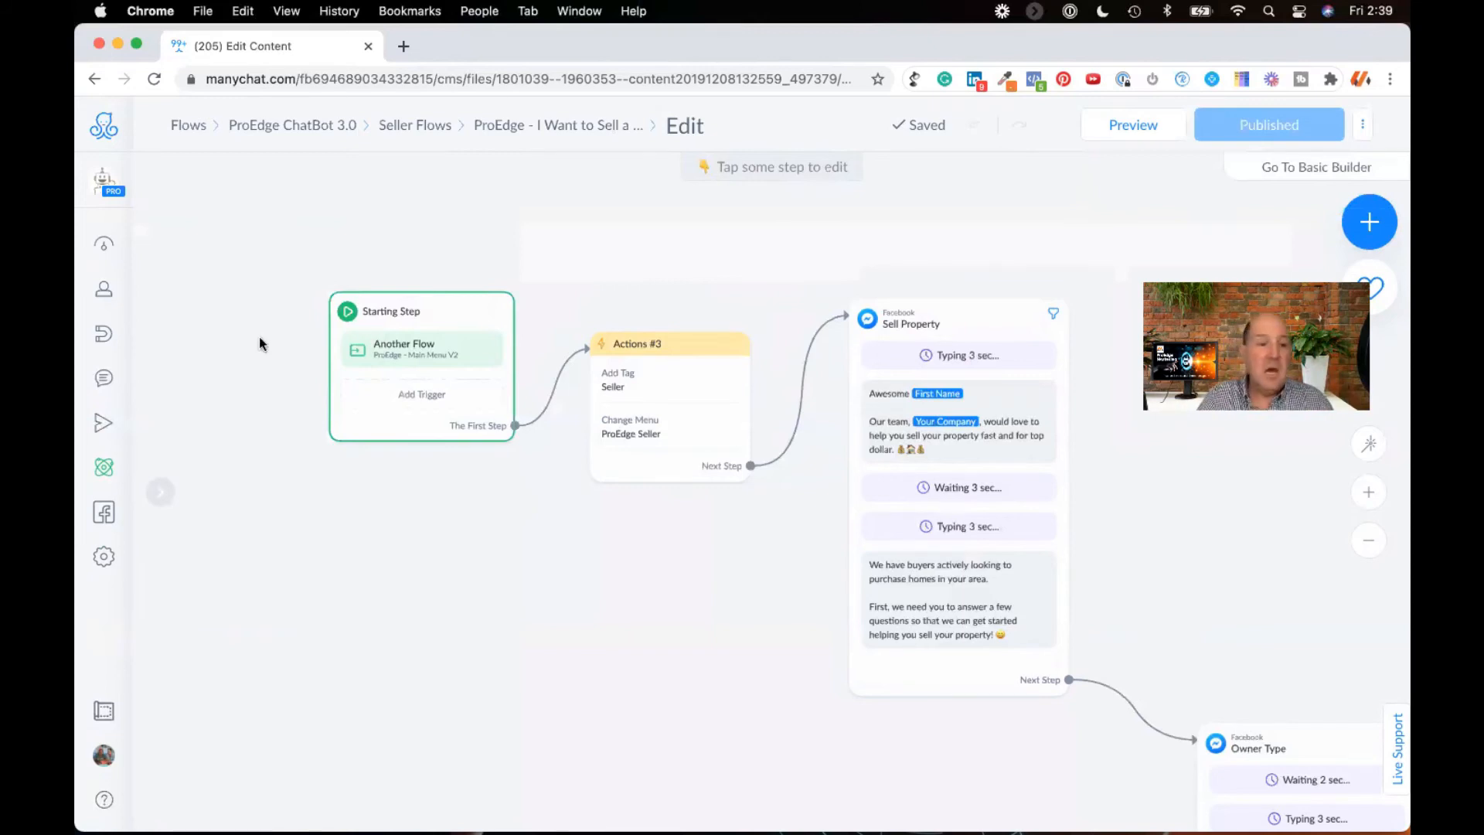
Step: Create a new custom rule in the automation rules
mouse_move(103, 467)
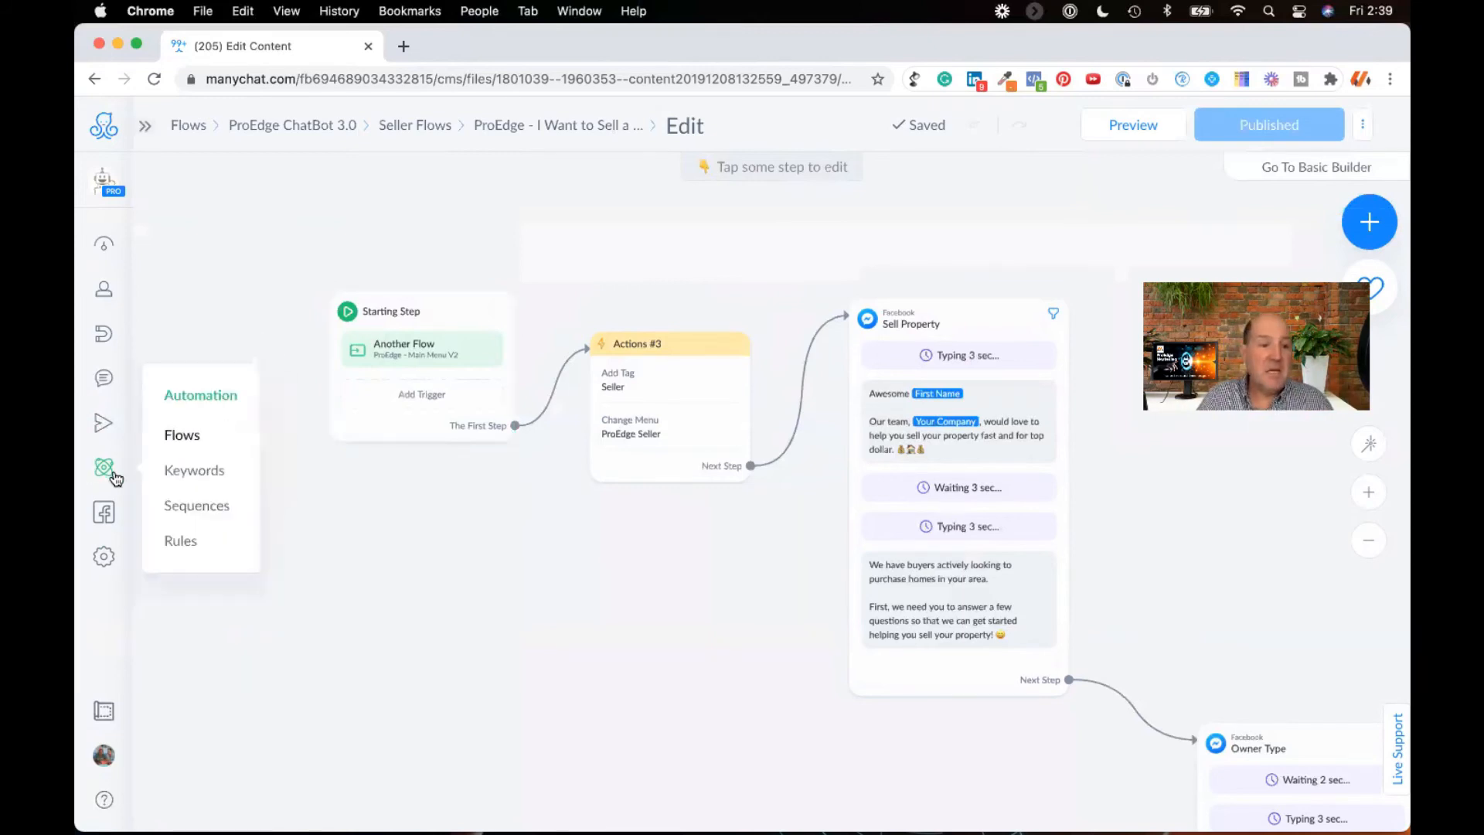
left_click(180, 544)
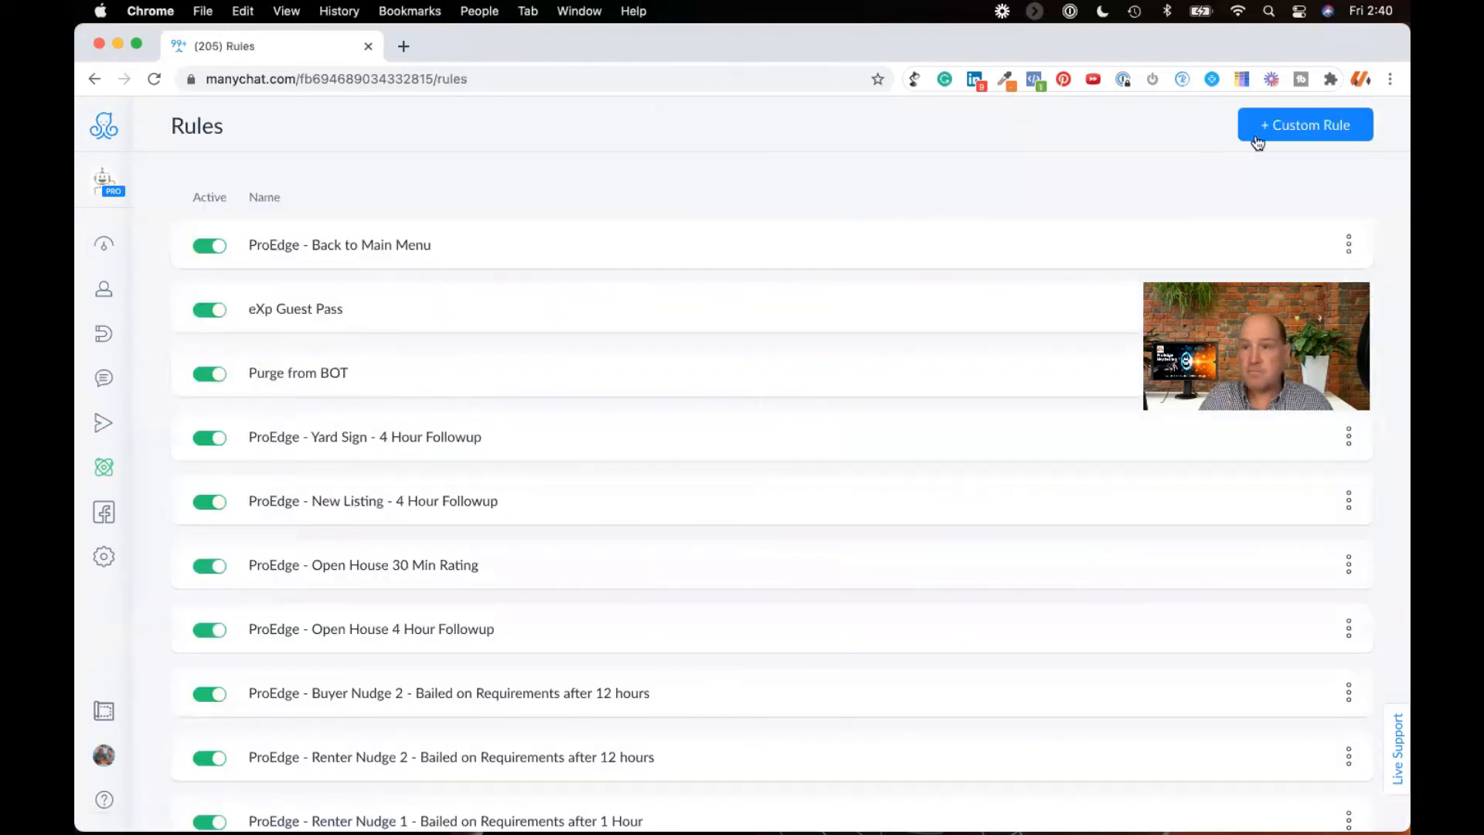
left_click(1292, 129)
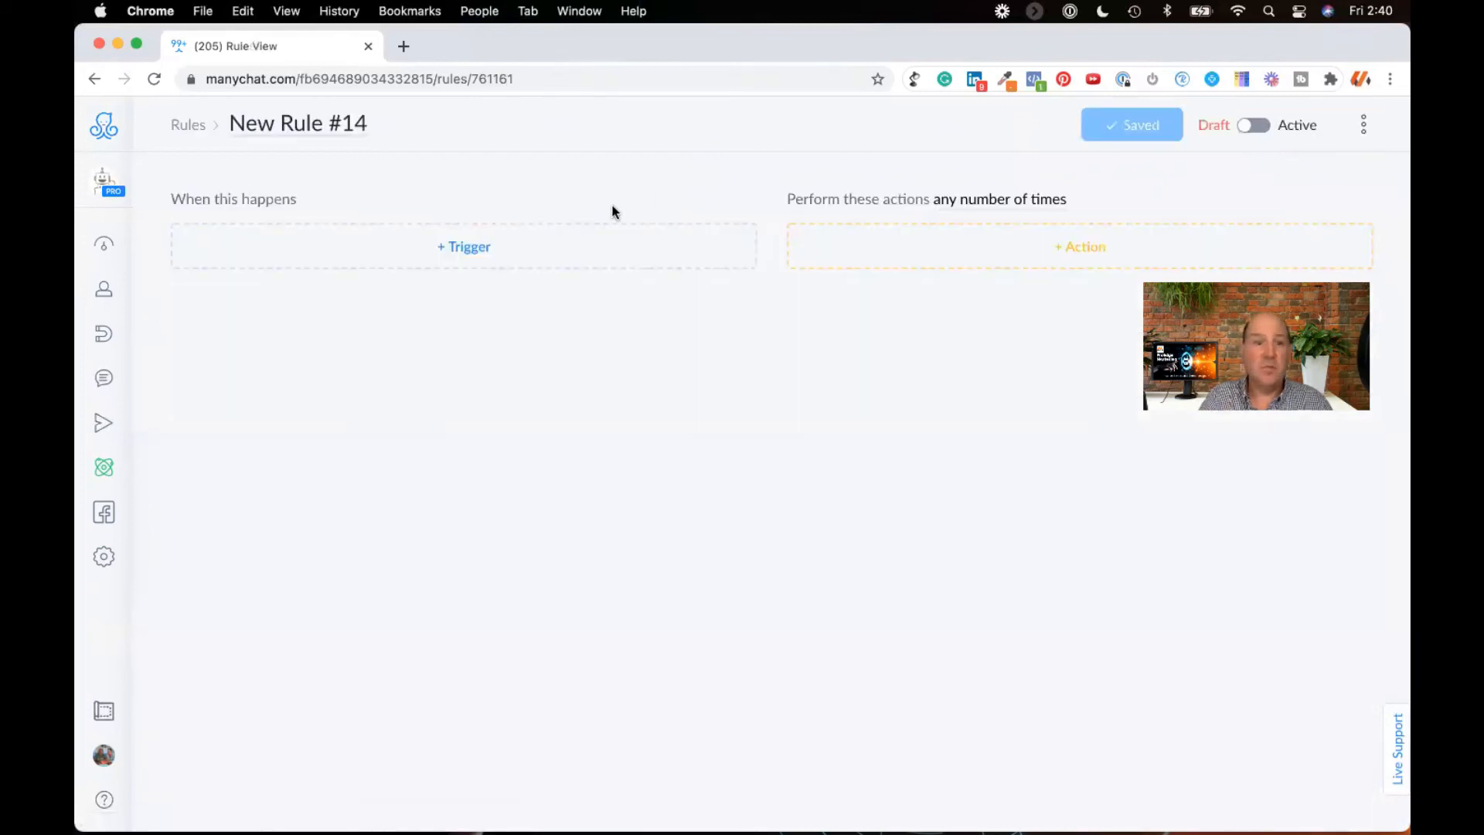
Step: Add a Tag applied trigger for the existing tag "Seller" to the new rule
left_click(474, 242)
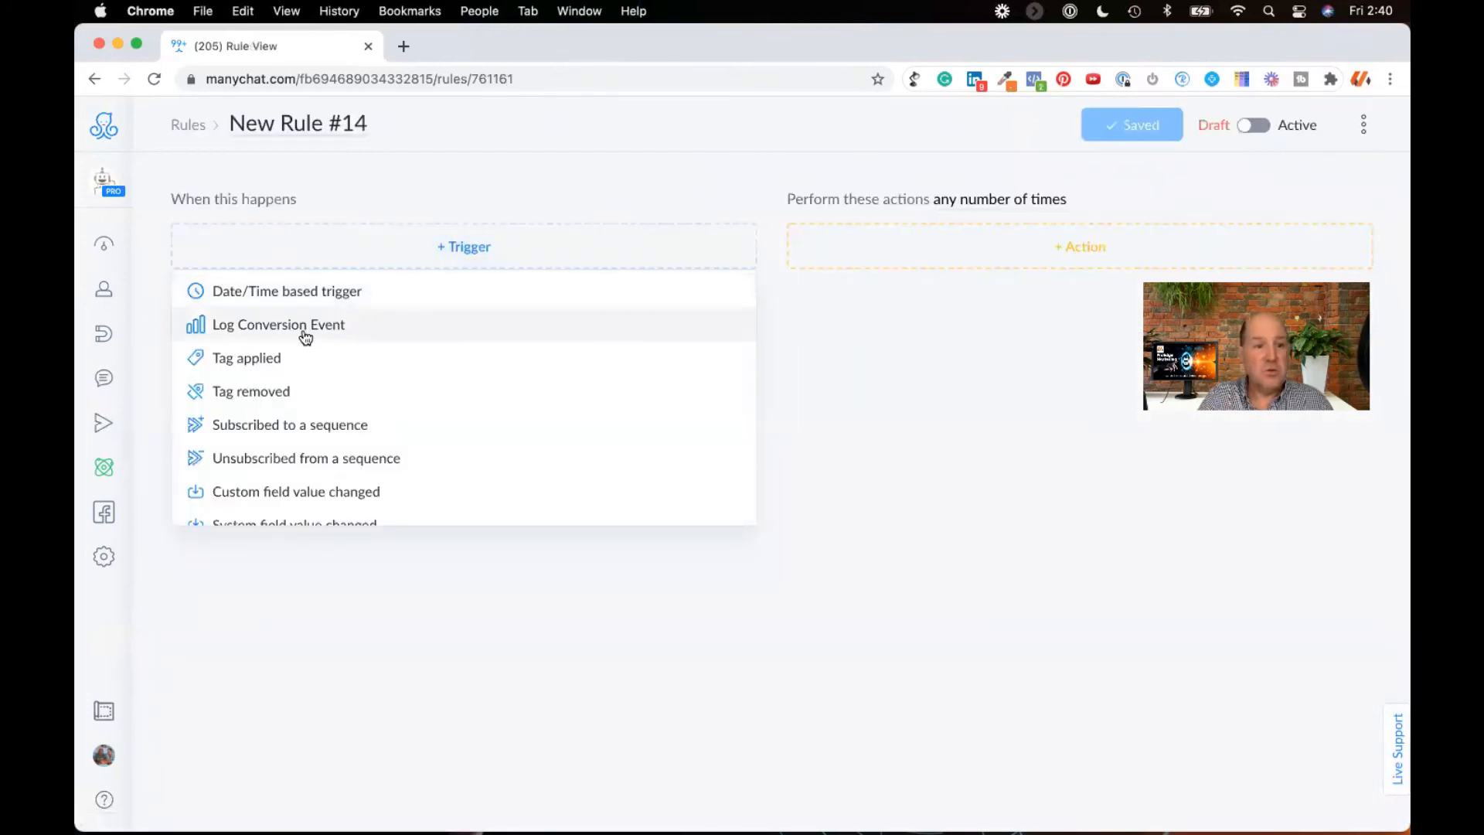
left_click(251, 360)
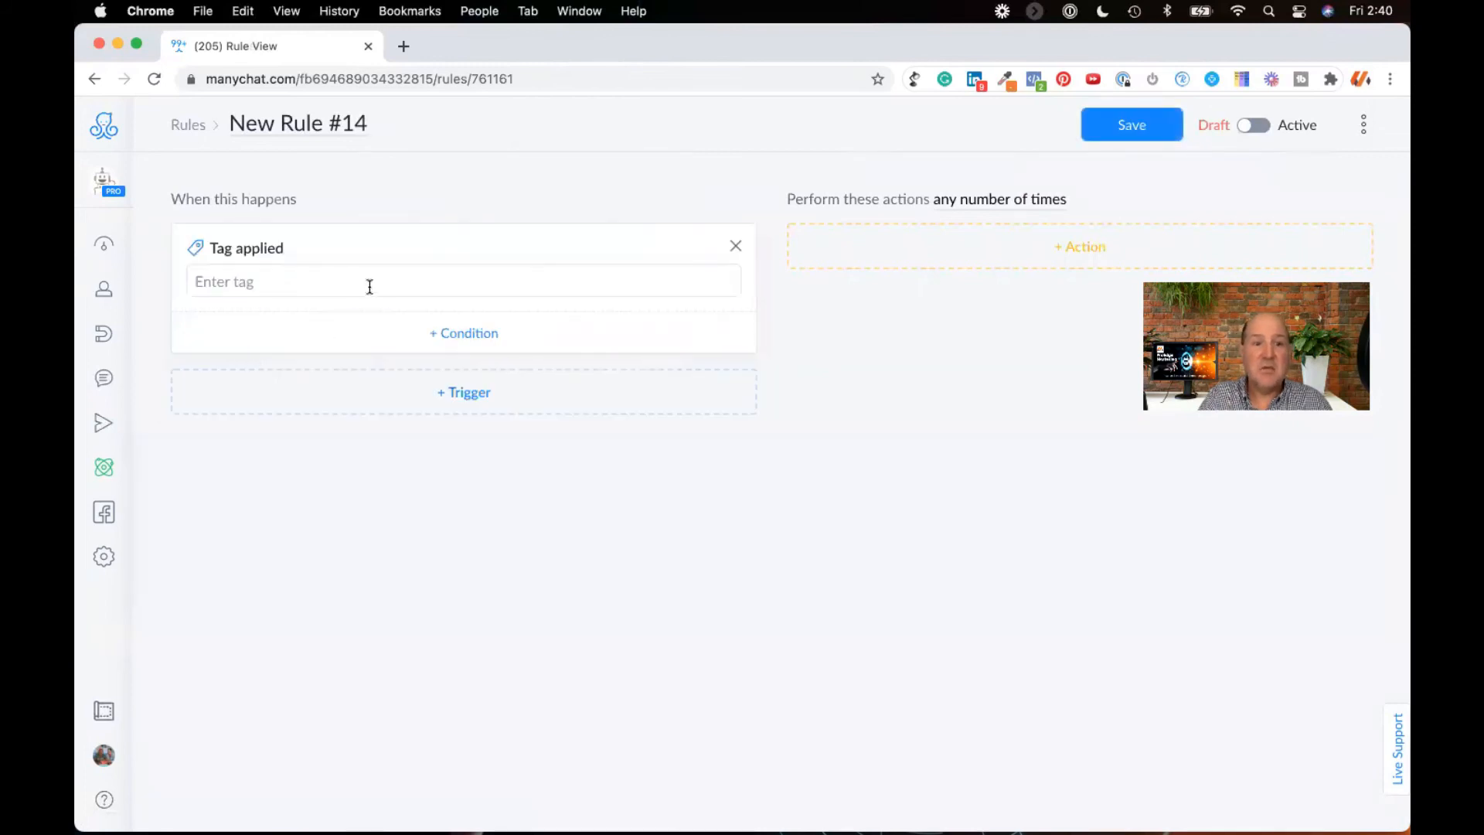
left_click(373, 278)
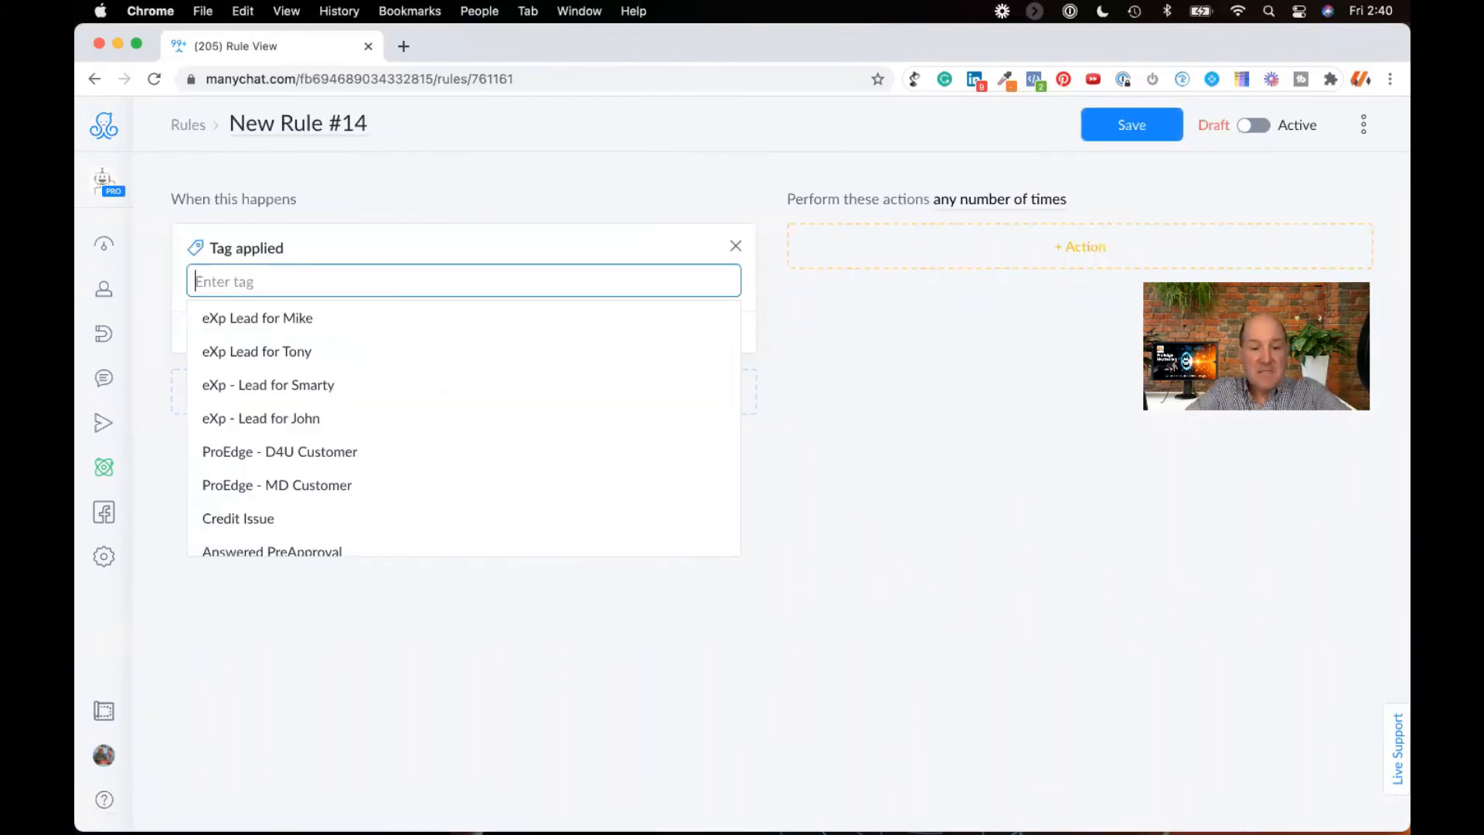
type("Seller")
scroll(381, 403, "down", 4)
left_click(239, 486)
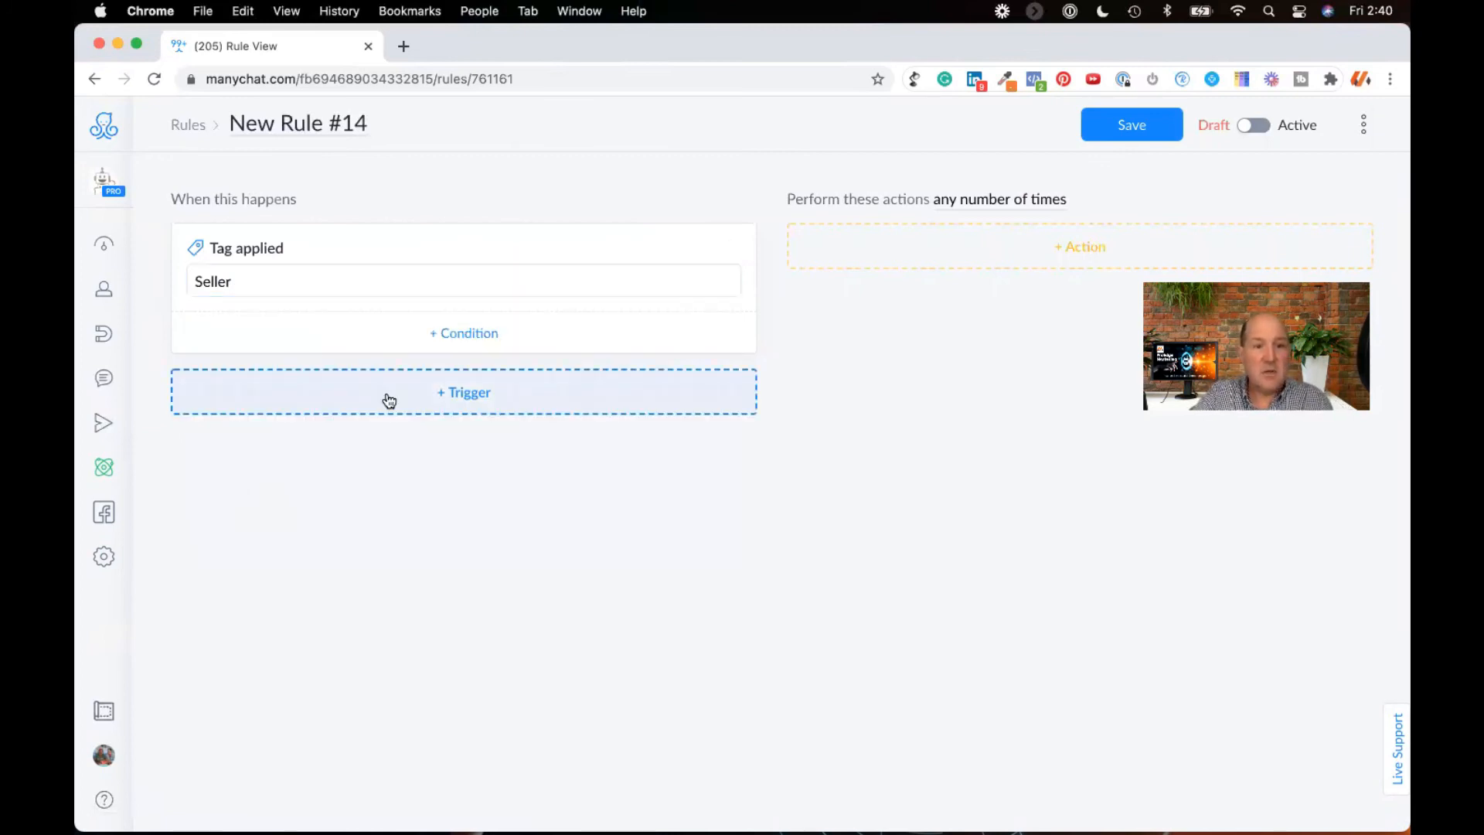
Step: Add a Change Menu action that switches to the ProEdge Seller menu, and try to activate the rule
left_click(1078, 245)
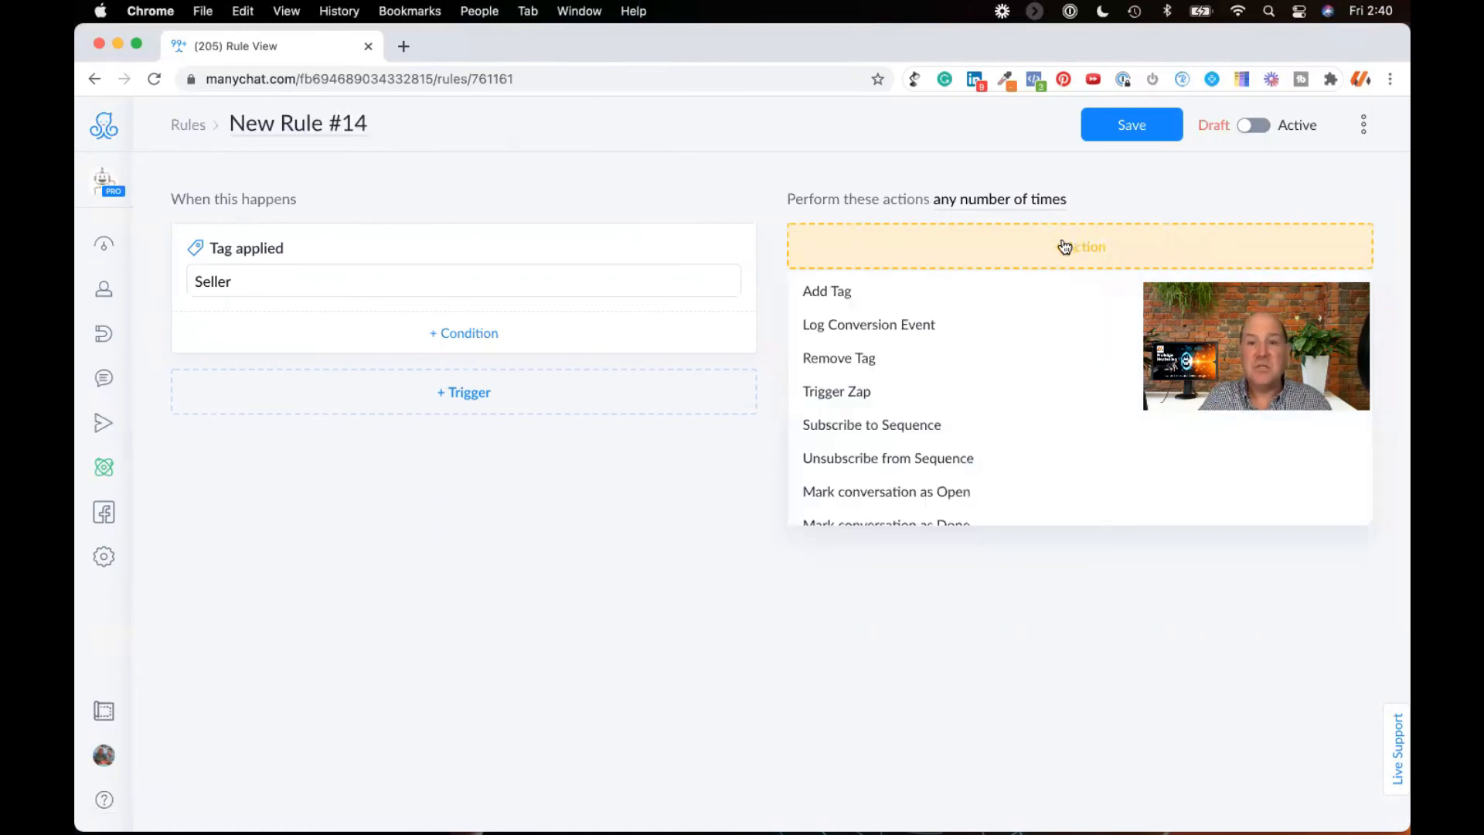
scroll(934, 345, "down", 5)
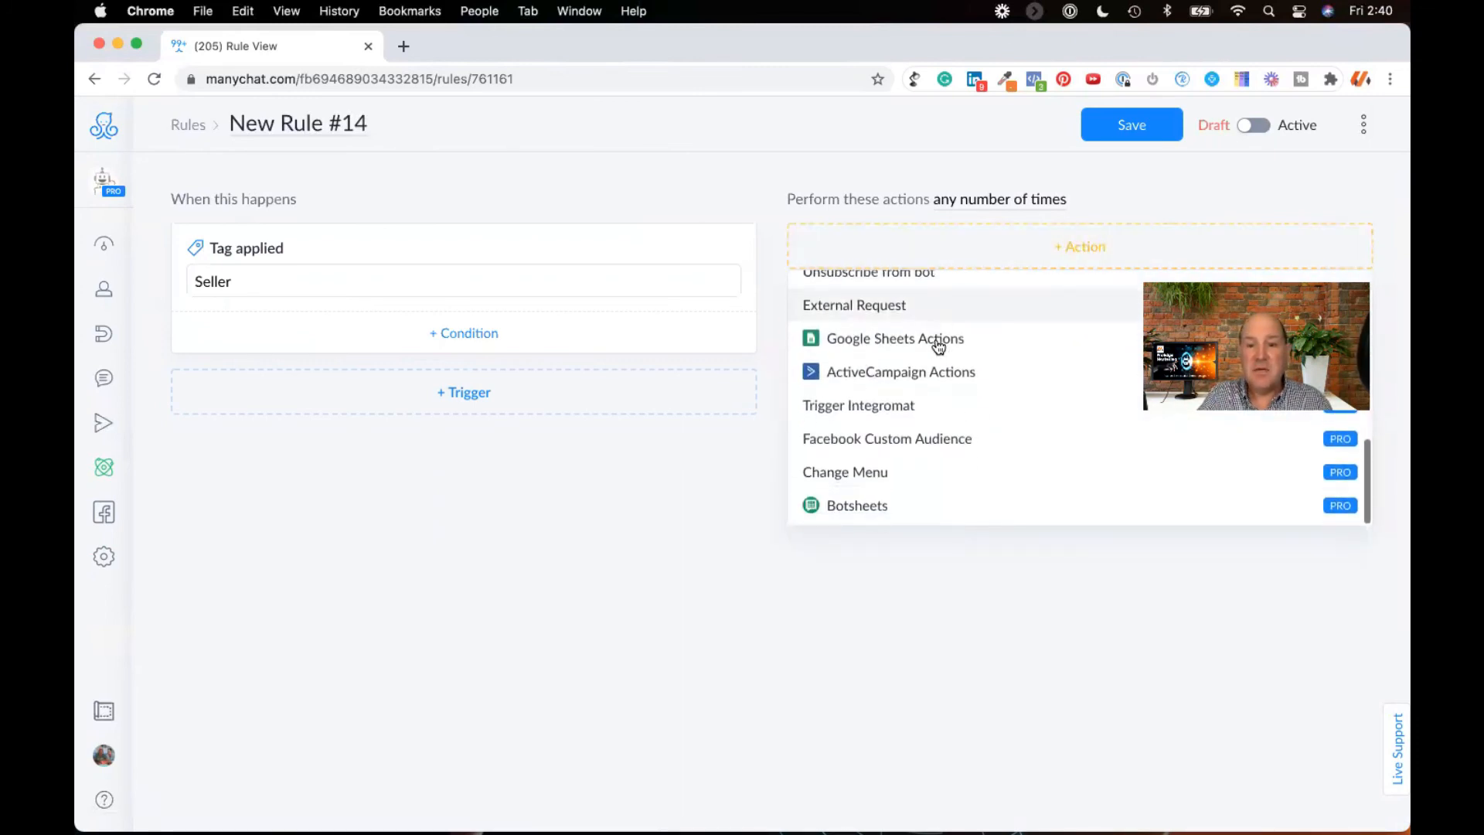
left_click(848, 471)
left_click(883, 297)
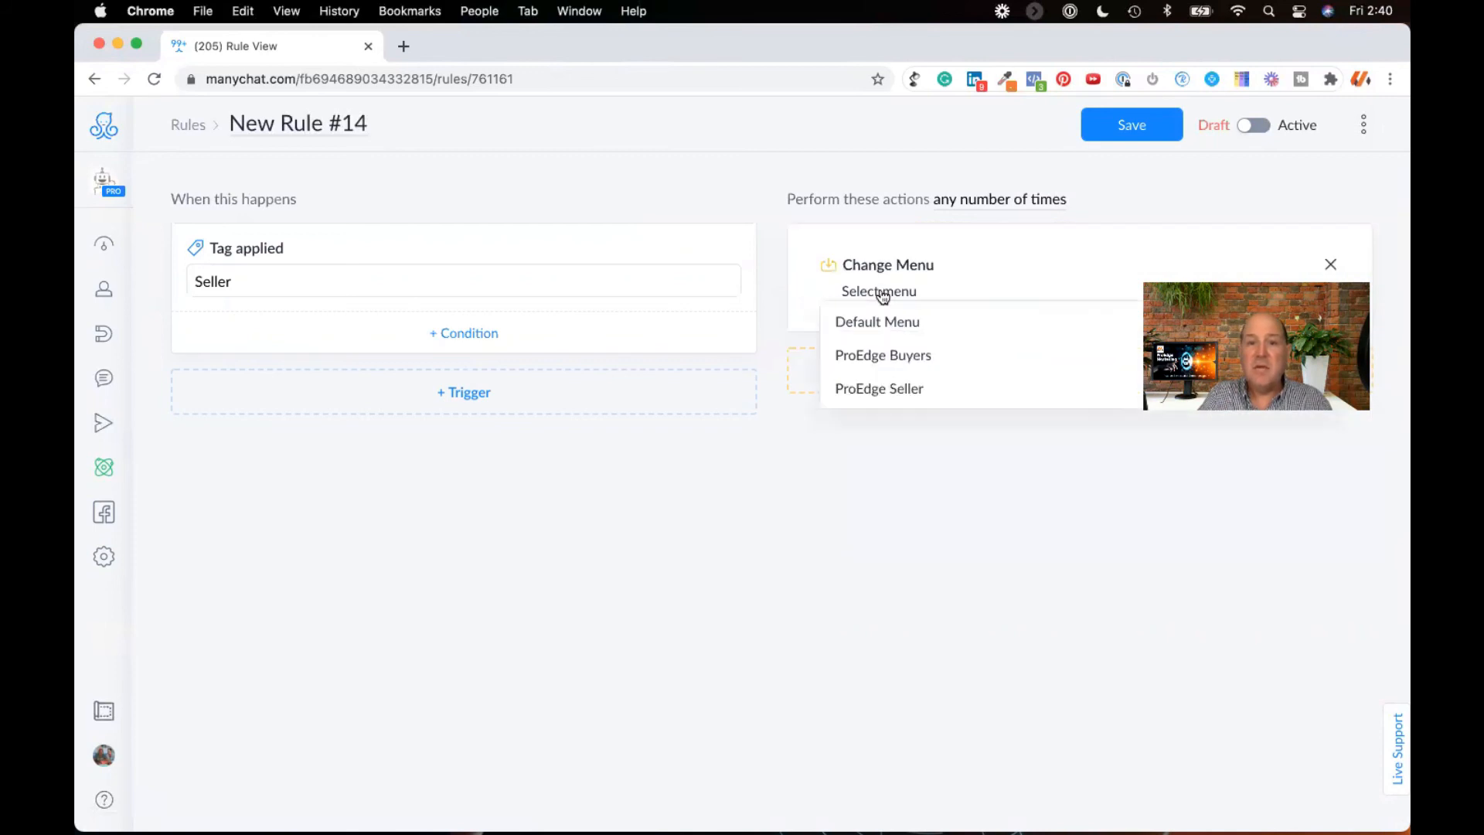
left_click(864, 387)
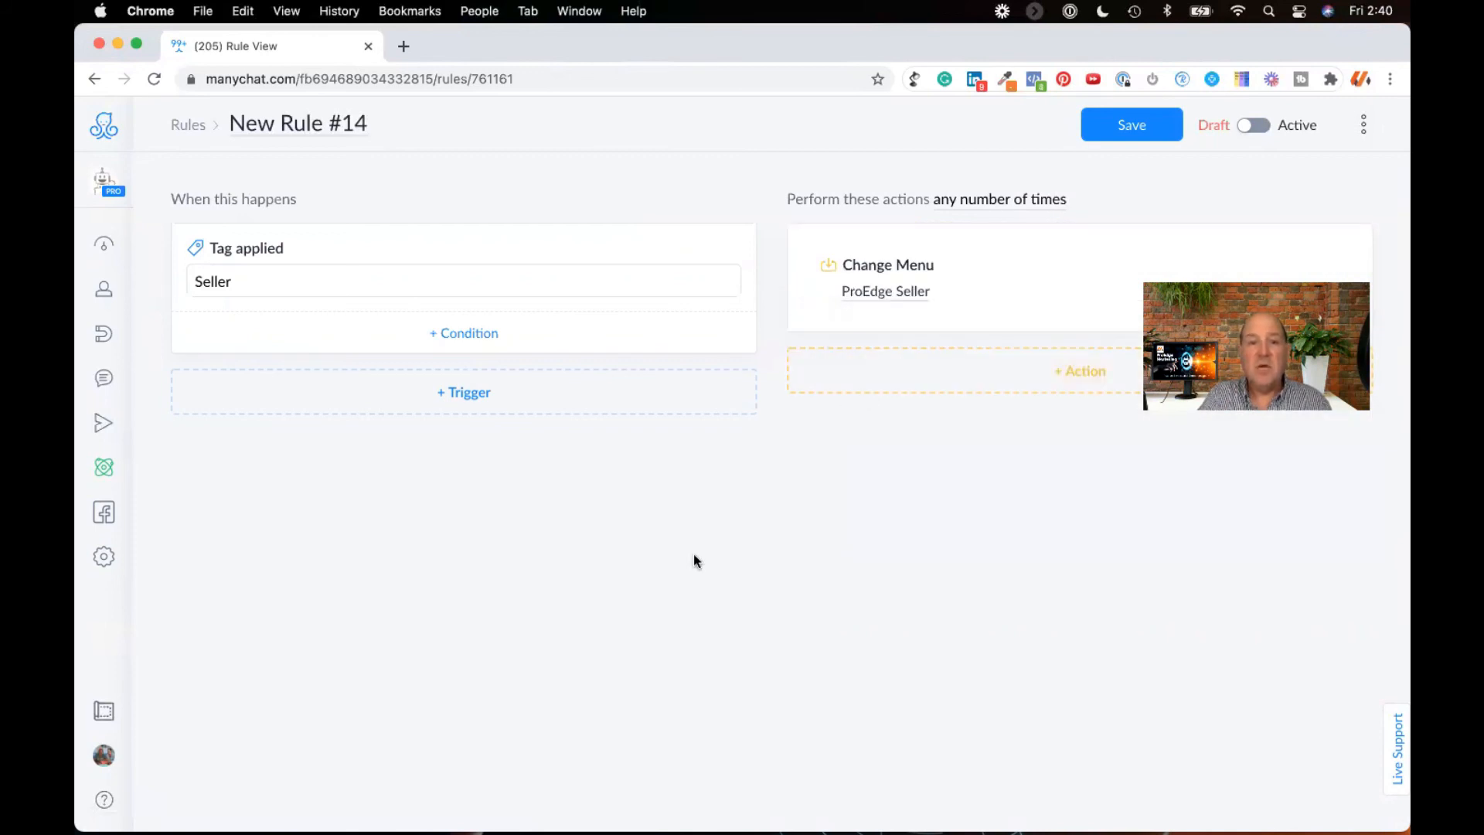
left_click(1270, 129)
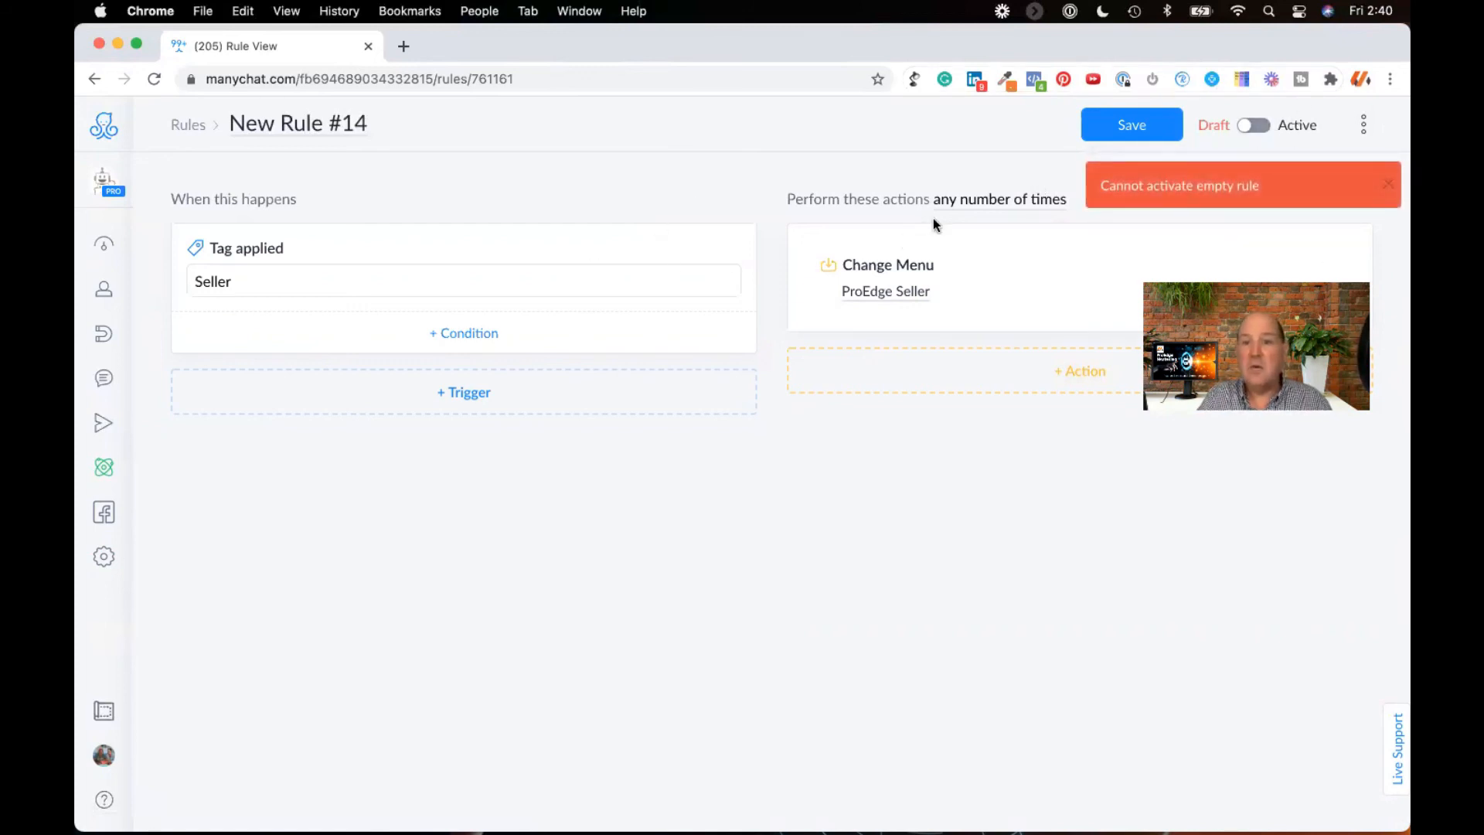
left_click(474, 331)
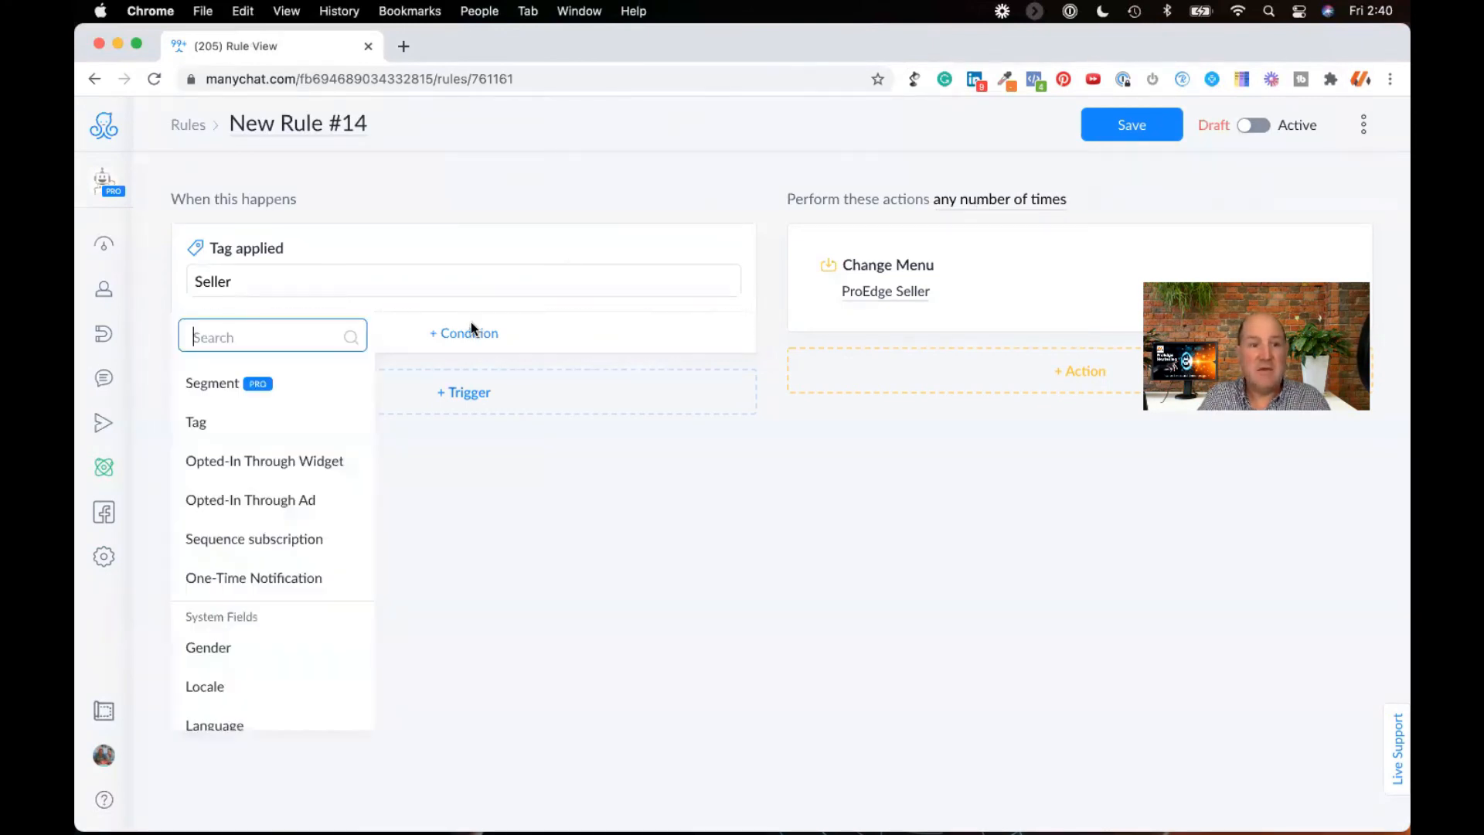
left_click(545, 531)
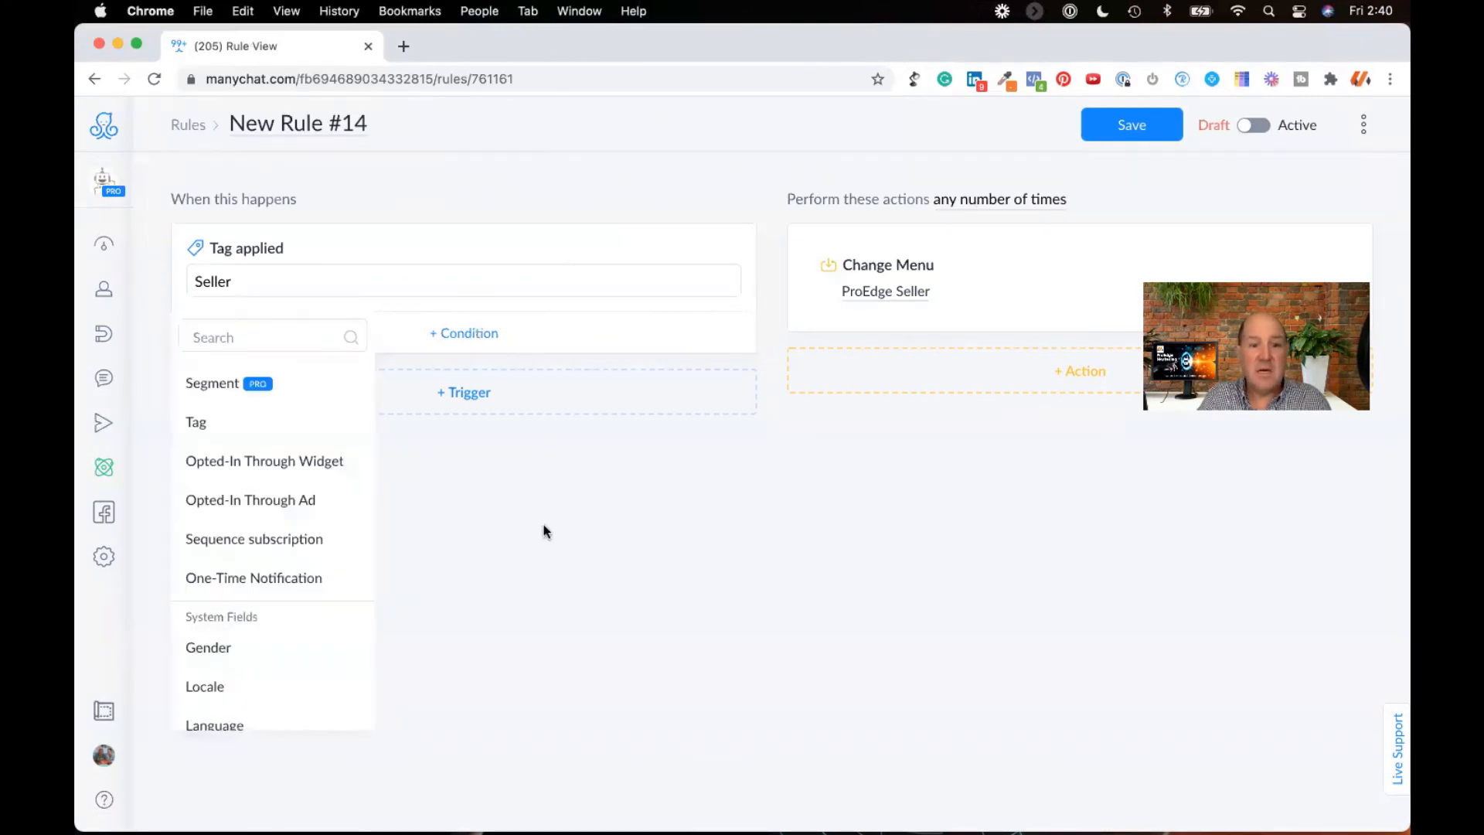
left_click(471, 395)
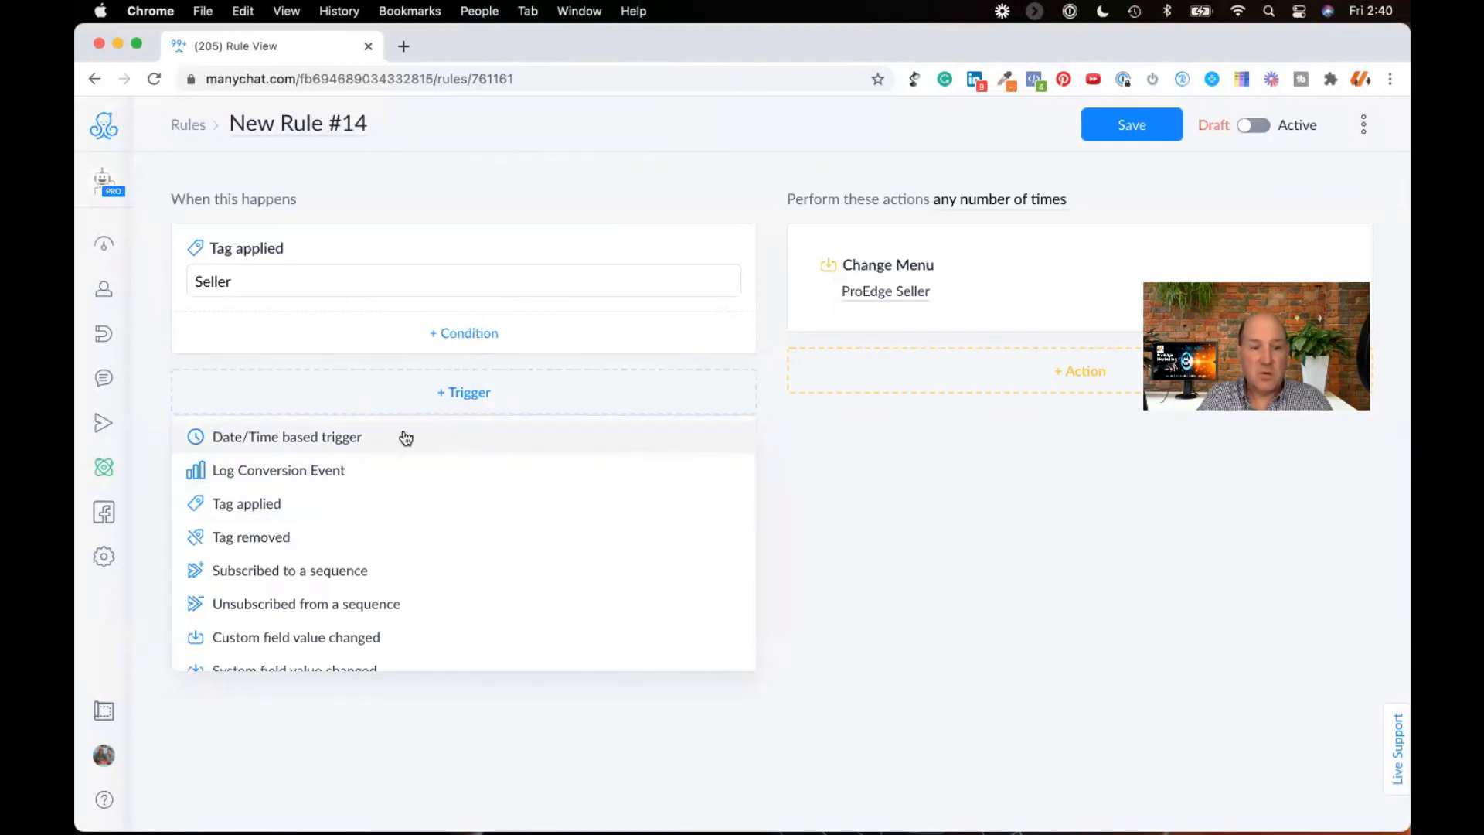
left_click(922, 528)
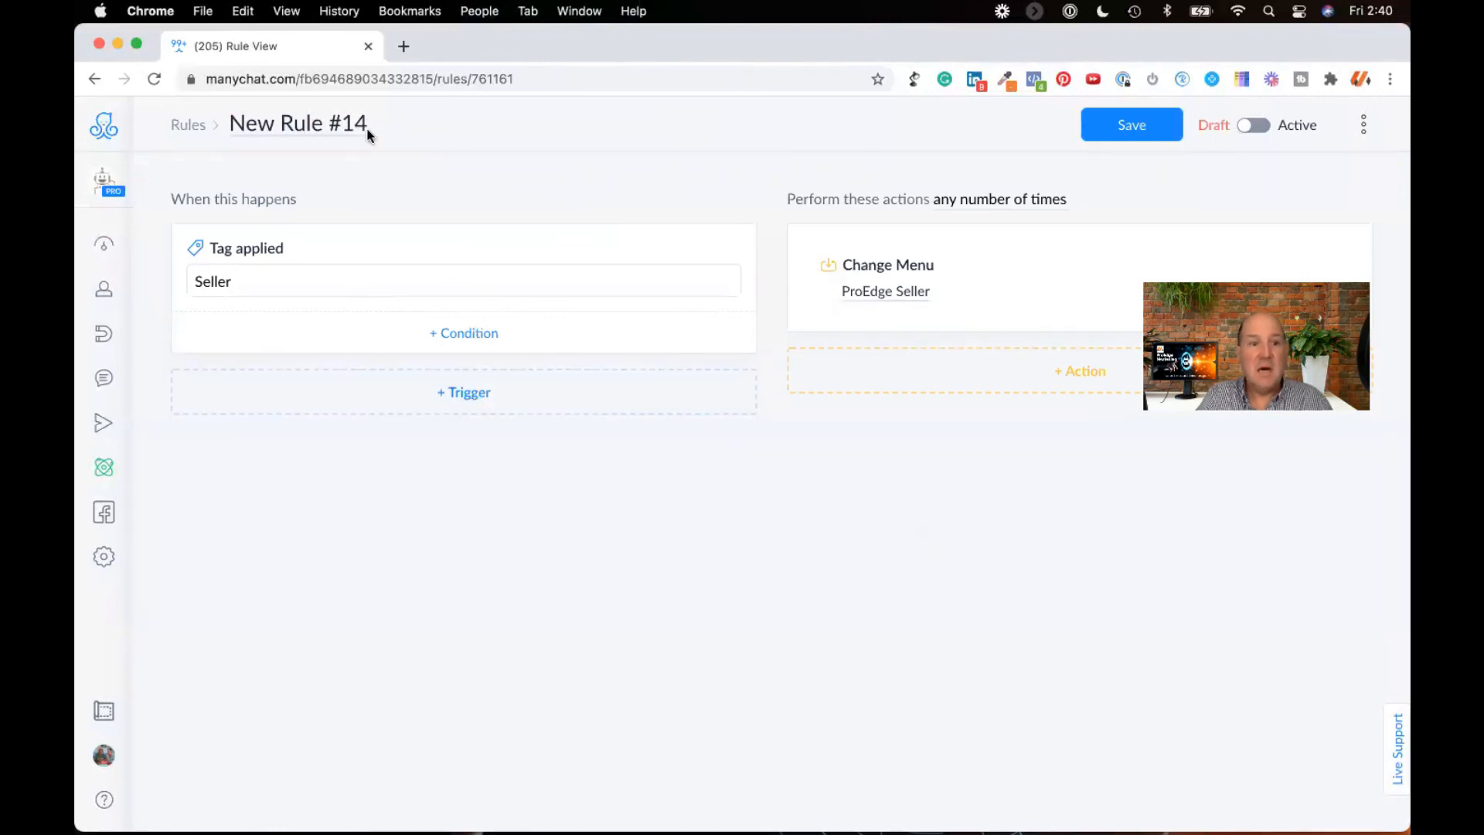